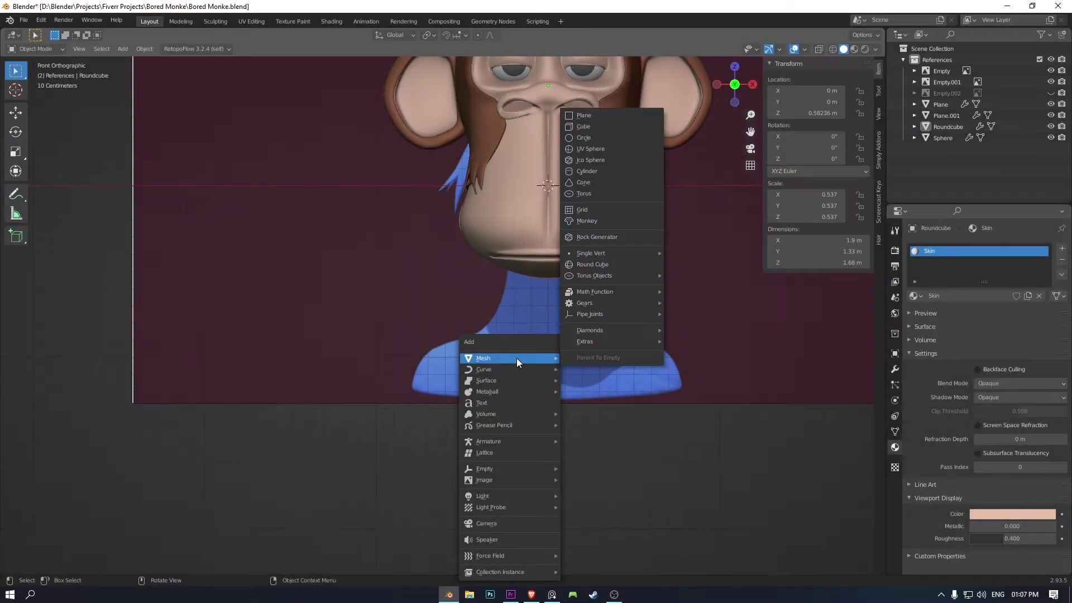
Add a cube with one subdivision level, scale it to about half size and lower it to the chest.
click(594, 127)
key(ctrl+2)
key(ctrl+1)
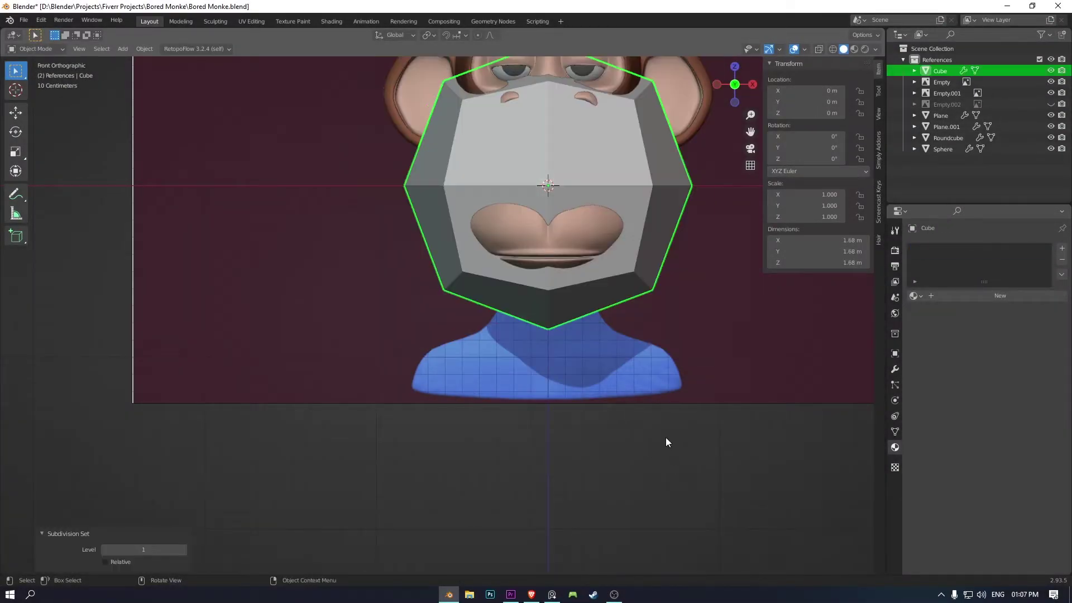
key(s)
key(g)
key(z)
click(626, 491)
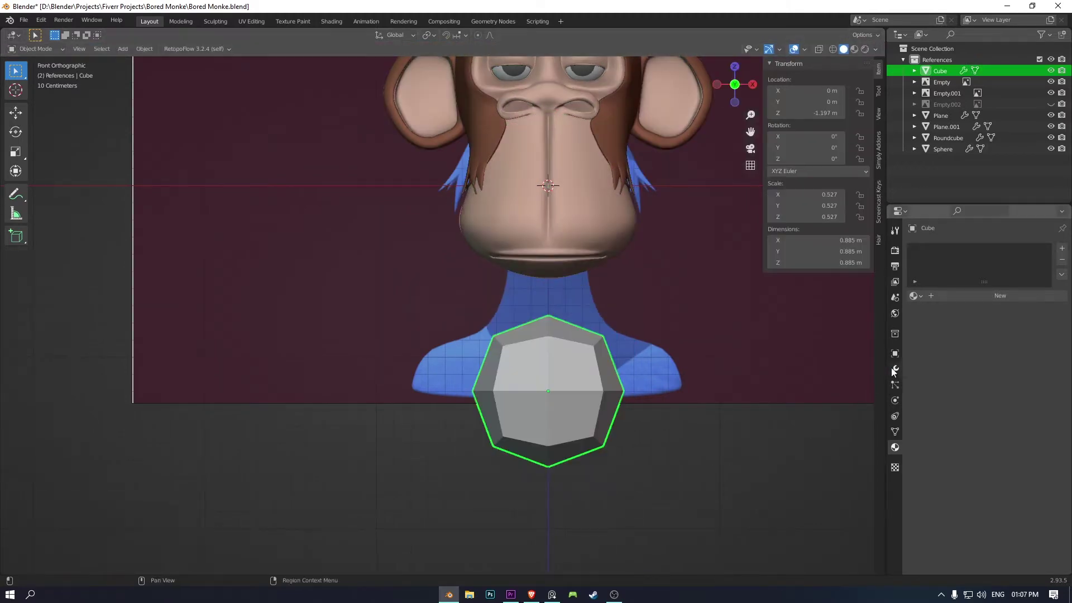
Apply the subdivision and delete the cube's left half in wireframe view.
key(ctrl+a)
key(Tab)
key(shift+z)
key(alt+a)
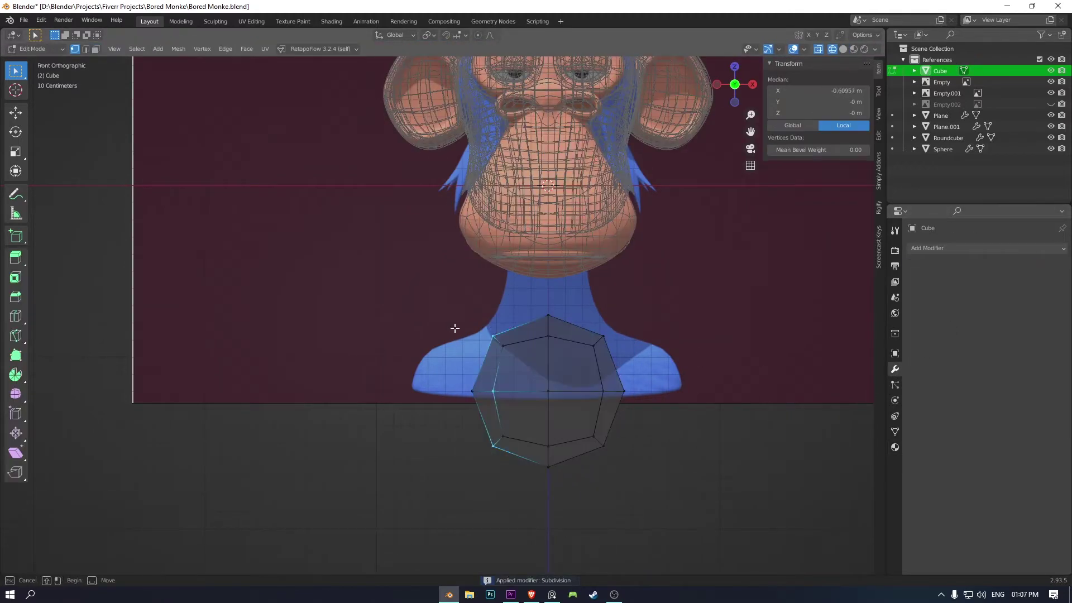
drag(431, 296, 518, 493)
scroll(589, 489, up, 2)
click(657, 443)
Add a Mirror modifier with Clipping enabled and select the half-cube's top and outer vertices.
click(950, 249)
click(856, 398)
click(973, 337)
scroll(694, 424, up, 1)
drag(541, 275, 695, 347)
drag(646, 300, 737, 447)
Widen the outer loop along X and shift the whole block front-to-back in side view.
key(g)
key(x)
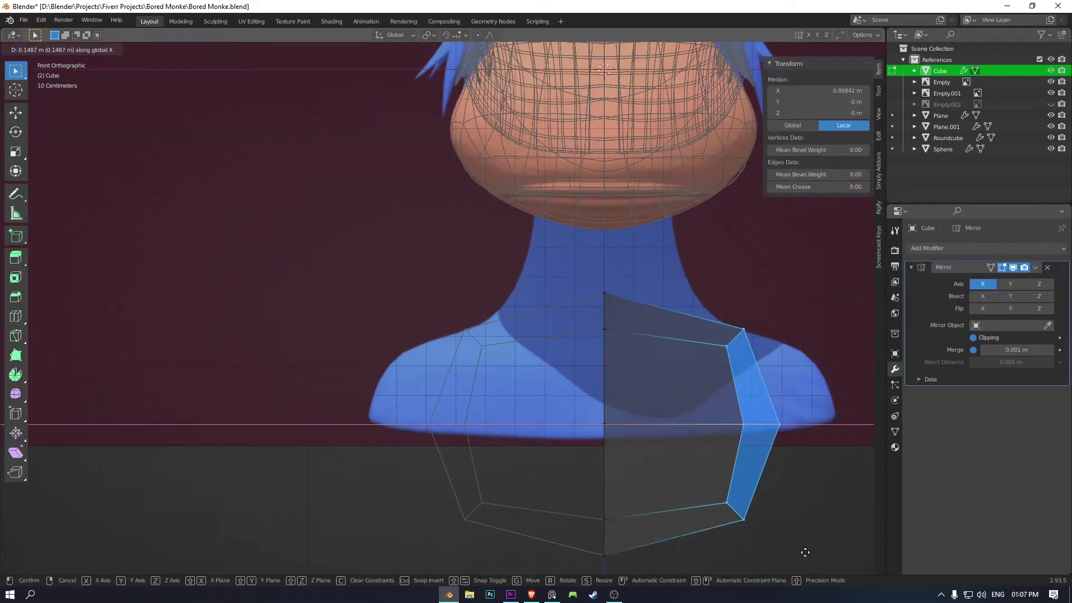
click(805, 552)
key(Tab)
key(KP_3)
key(g)
key(y)
click(597, 370)
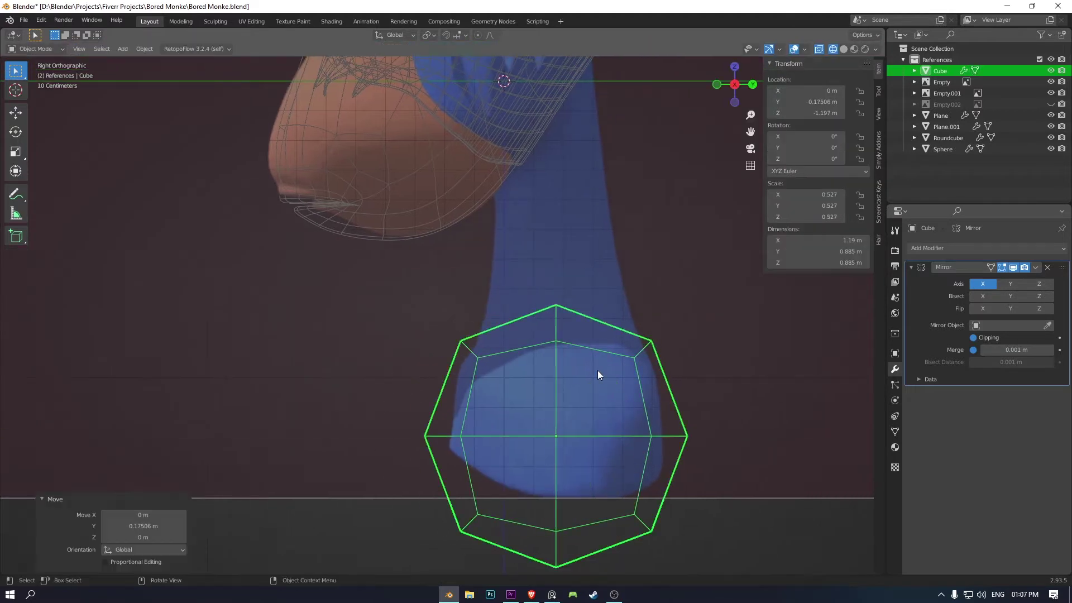
Move the block's upper and left vertices in side view to fit the chest reference.
key(Tab)
click(651, 340)
key(g)
click(640, 344)
click(460, 340)
key(g)
click(397, 403)
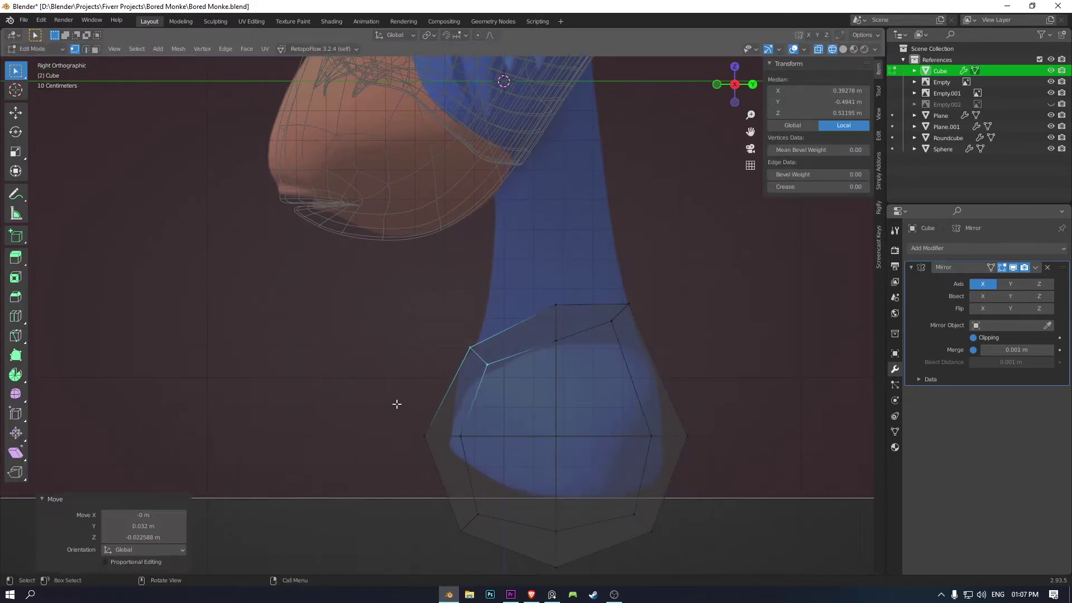
click(612, 321)
Pull the two right-side vertices inward to follow the body outline.
key(g)
click(633, 319)
click(669, 435)
key(g)
click(639, 433)
Delete the left-edge vertices and flatten the bottom loop to zero height.
drag(387, 407, 504, 453)
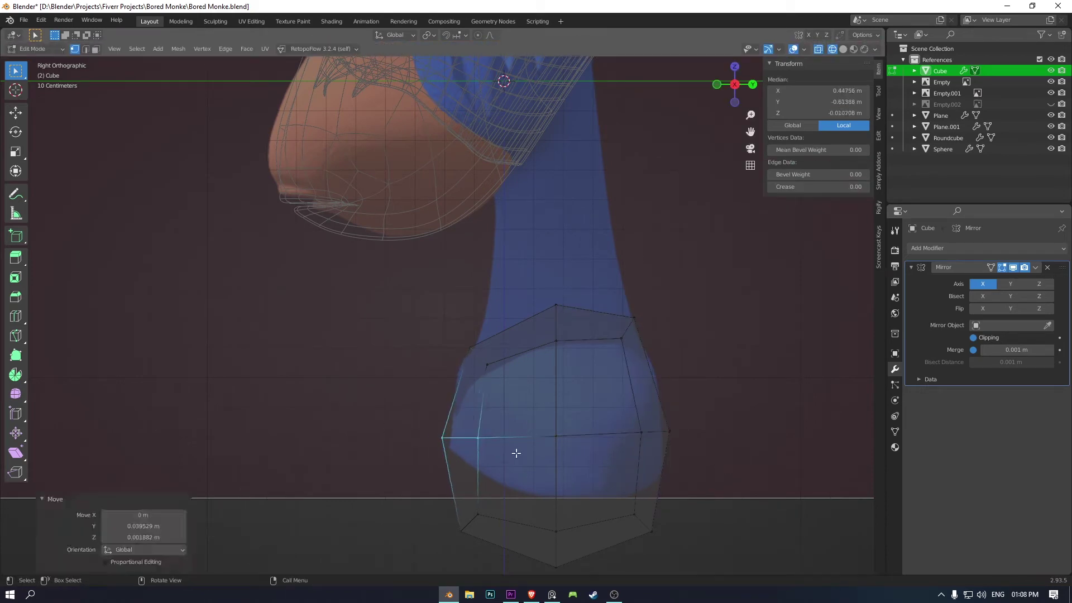
click(538, 440)
key(s)
key(z)
key(0)
key(Return)
In front view, move the bottom side vertices outward along X to widen the torso.
key(KP_1)
key(s)
key(x)
key(Escape)
key(g)
key(x)
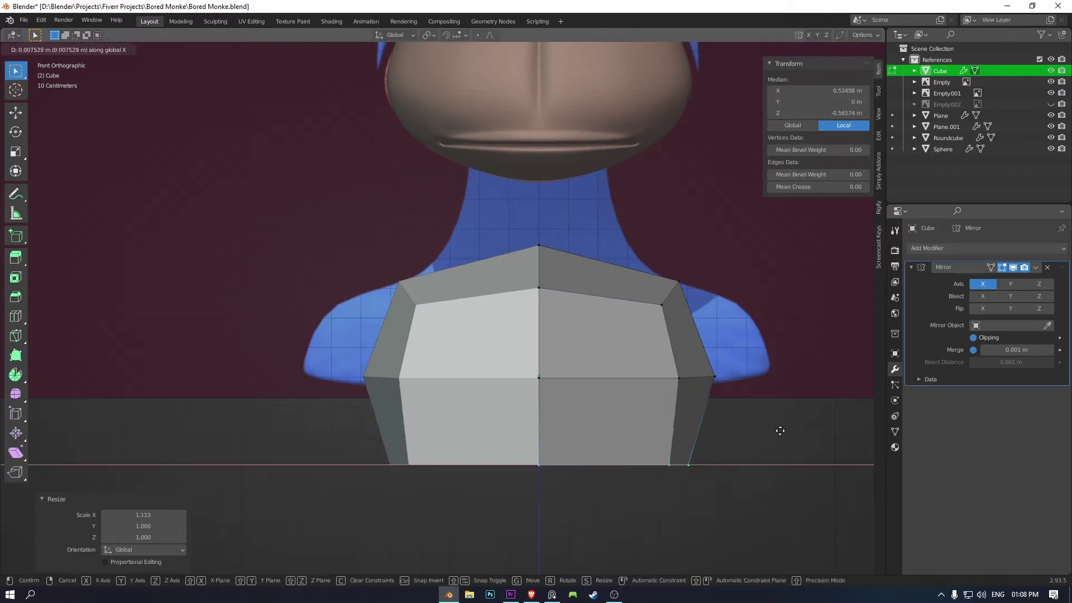
click(790, 430)
key(g)
key(x)
click(710, 380)
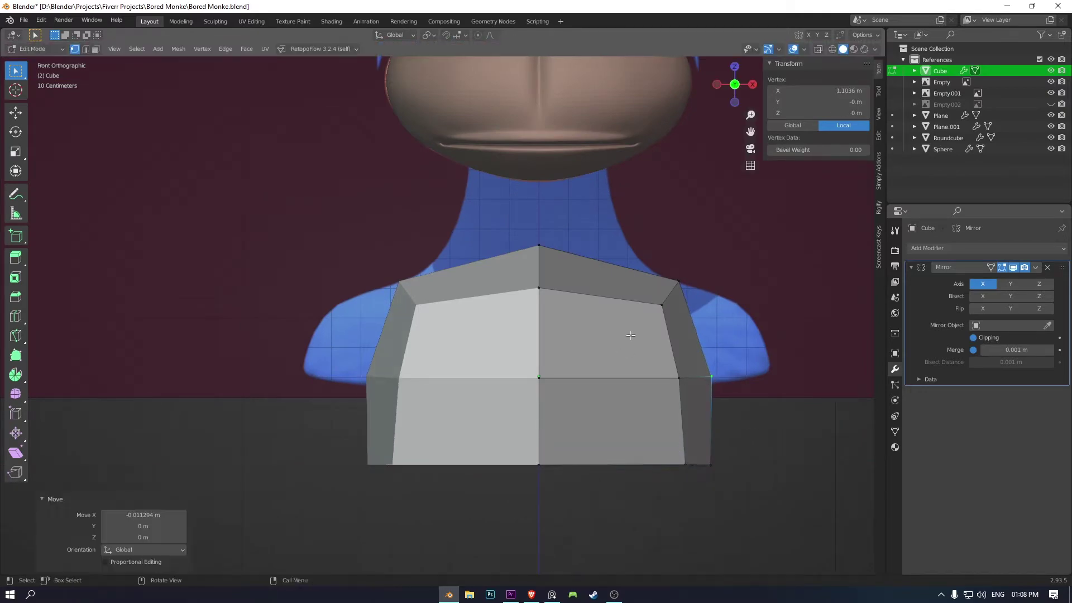
Reposition the top edge loop to round the torso's top.
mouse_move(636, 306)
middle_down()
mouse_move(540, 349)
mouse_move(658, 279)
mouse_move(574, 311)
mouse_move(593, 206)
mouse_move(611, 334)
middle_up()
alt+click(664, 282)
key(g)
click(661, 291)
In side view, move back and side vertices along Y to match the reference profile.
key(KP_3)
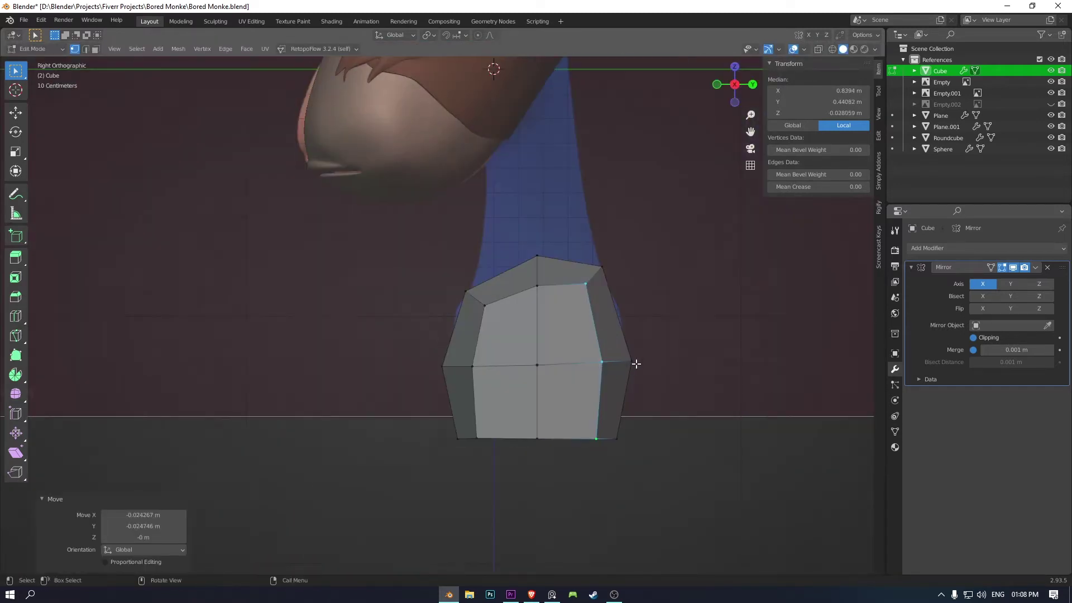
click(631, 364)
key(g)
key(y)
click(629, 362)
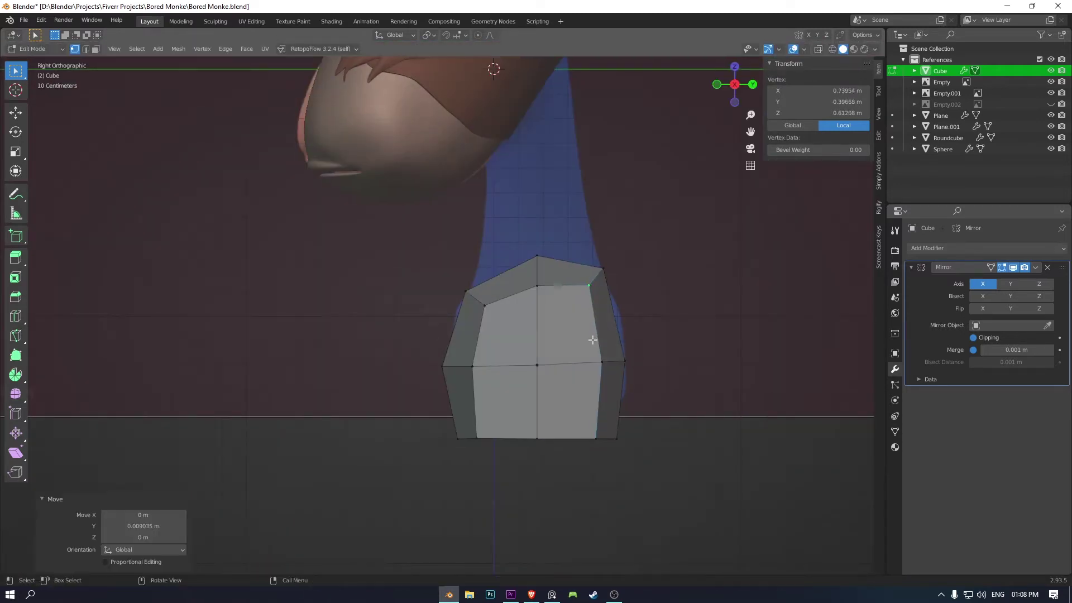
click(602, 361)
key(g)
key(y)
click(547, 321)
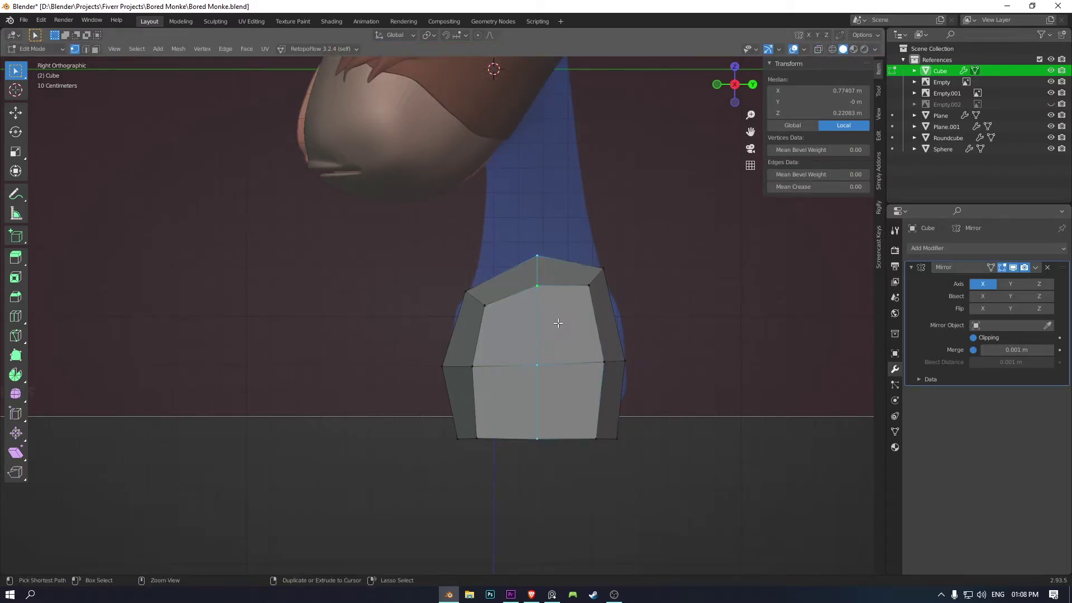
click(593, 320)
Add an edge loop across the torso for extra detail.
mouse_move(593, 320)
middle_down()
mouse_move(581, 335)
mouse_move(596, 333)
mouse_move(597, 288)
mouse_move(575, 279)
middle_up()
key(ctrl+r)
click(558, 335)
key(Tab)
Slide a vertex along its edge, then return to front view with X-ray on.
key(Tab)
Scale a vertical edge loop along Y twice to deepen the chest.
key(g)
click(596, 288)
alt+click(575, 279)
key(s)
key(y)
click(627, 247)
key(s)
key(y)
click(678, 291)
middle_drag(678, 291, 494, 143)
mouse_move(515, 183)
middle_down()
mouse_move(558, 279)
mouse_move(592, 301)
middle_up()
key(Tab)
key(KP_3)
key(Tab)
key(shift+v)
click(657, 275)
mouse_move(651, 280)
middle_down()
mouse_move(636, 308)
mouse_move(643, 320)
mouse_move(617, 279)
middle_up()
key(Tab)
key(KP_1)
key(Tab)
key(alt+z)
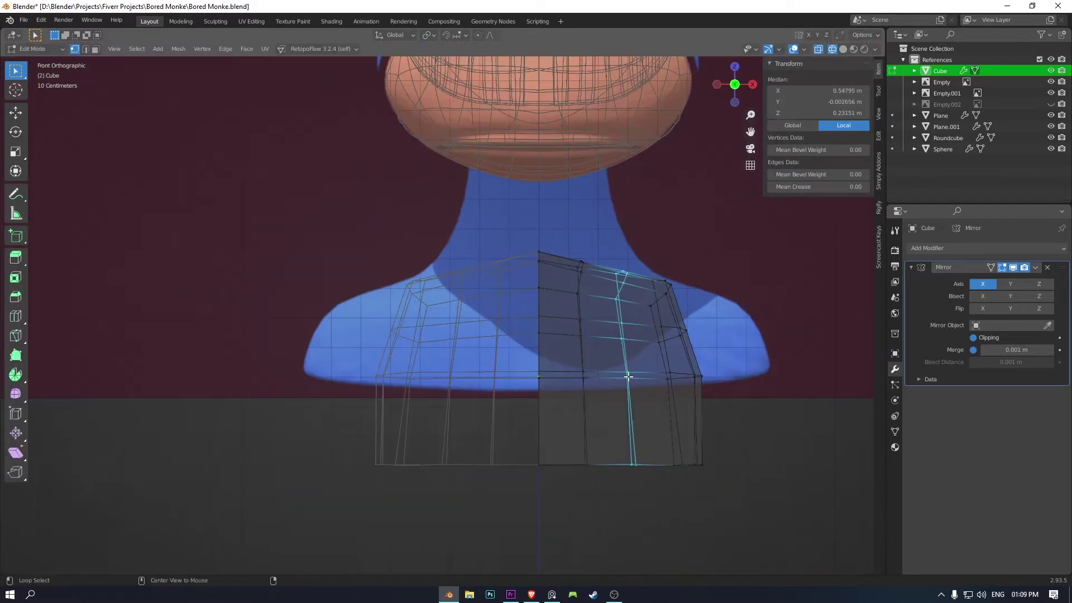
Switch to solid shading and slide an edge loop along the torso.
click(705, 333)
key(g)
key(g)
click(667, 385)
middle_drag(667, 385, 639, 333)
Delete a side vertex to open an arm hole and make its rim a LoopTools circle.
click(655, 347)
click(651, 347)
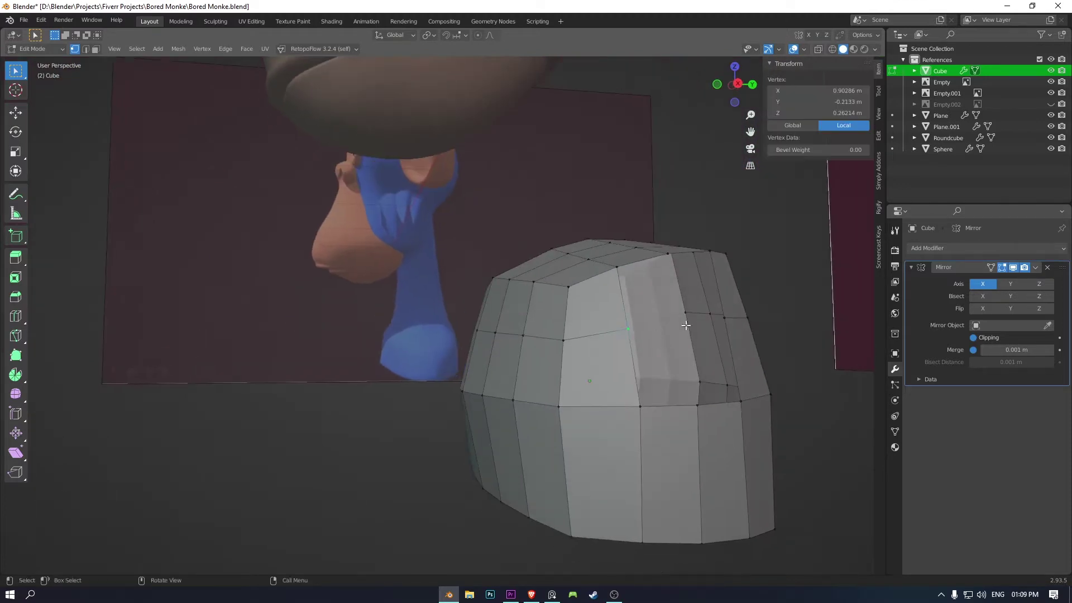
key(x)
click(729, 313)
alt+click(691, 307)
right_click(691, 307)
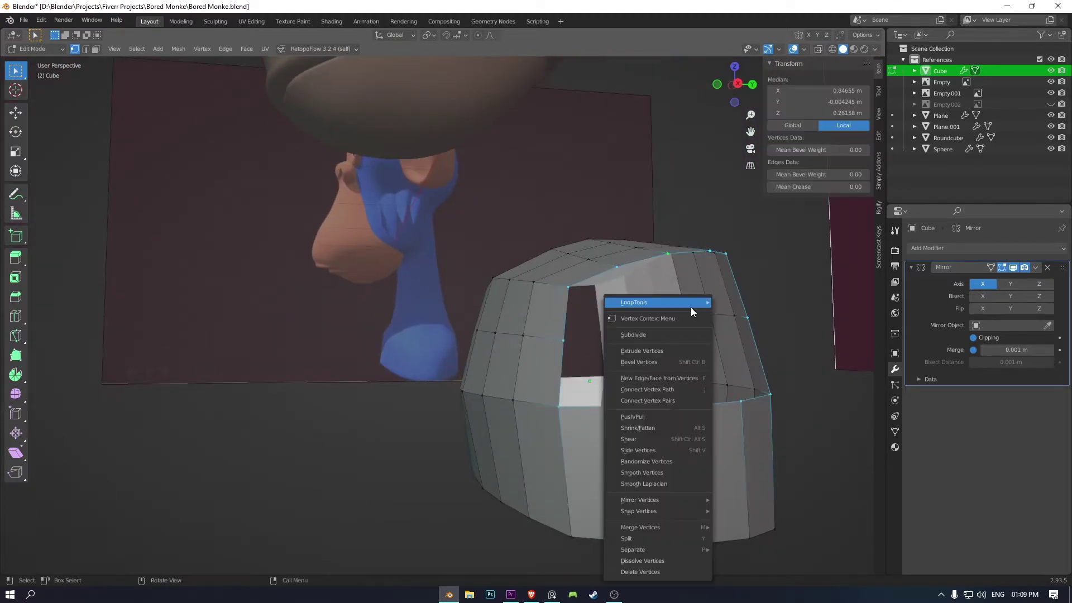
click(755, 313)
In front view, extrude a short shoulder stub outward and scale its end.
key(KP_1)
key(s)
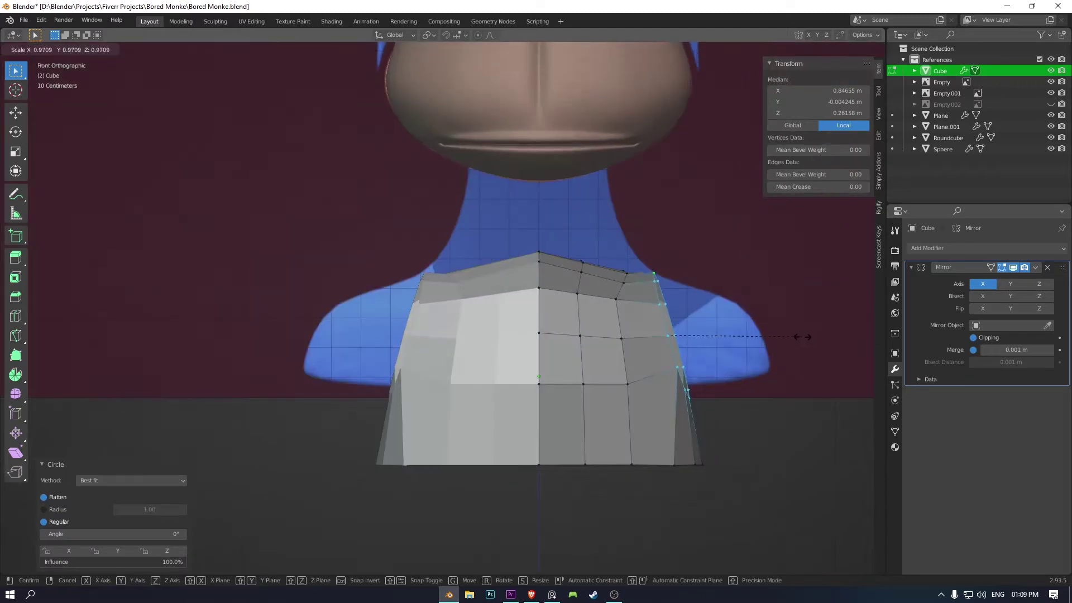
click(823, 342)
key(s)
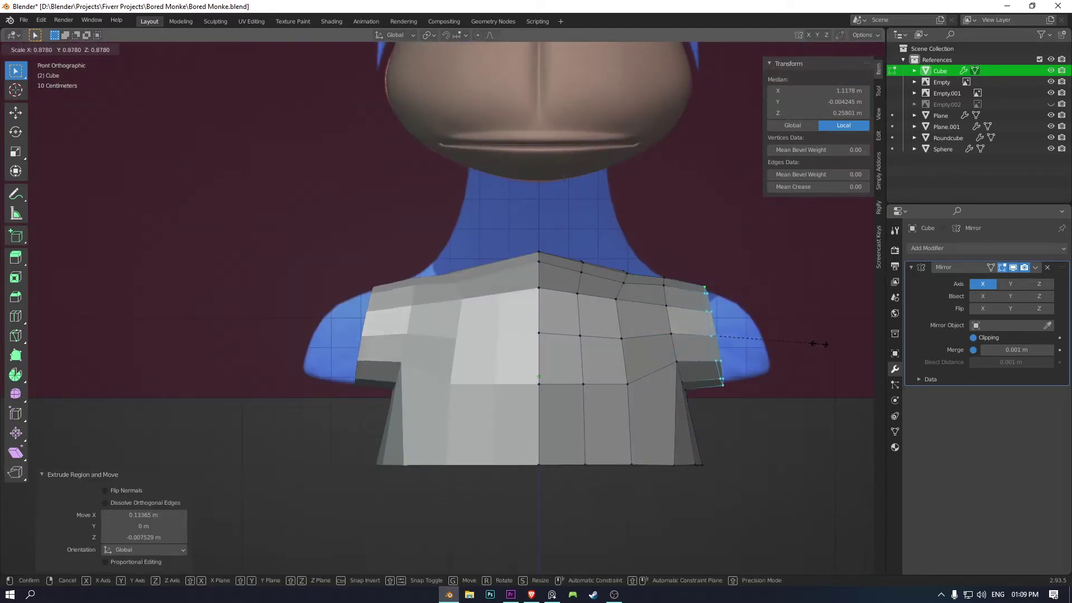
click(808, 339)
mouse_move(797, 335)
middle_down()
mouse_move(641, 338)
mouse_move(715, 313)
mouse_move(573, 306)
mouse_move(724, 338)
mouse_move(538, 320)
mouse_move(560, 340)
mouse_move(390, 242)
middle_up()
Delete the top vertex to open a neck hole and raise its rim loop.
key(Tab)
key(Tab)
click(574, 294)
key(shift+v)
click(579, 322)
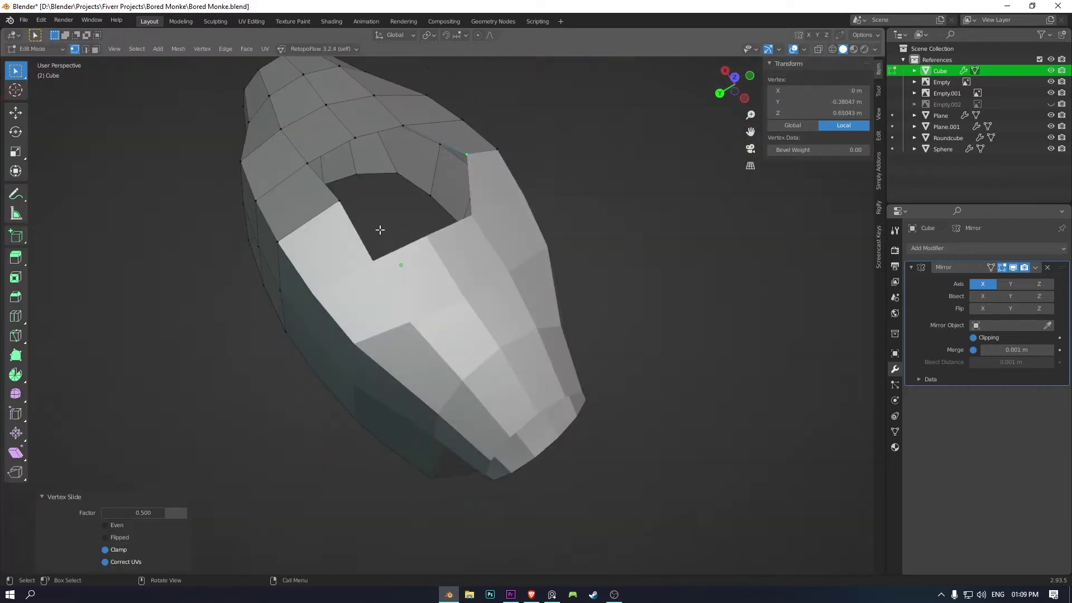
alt+click(349, 122)
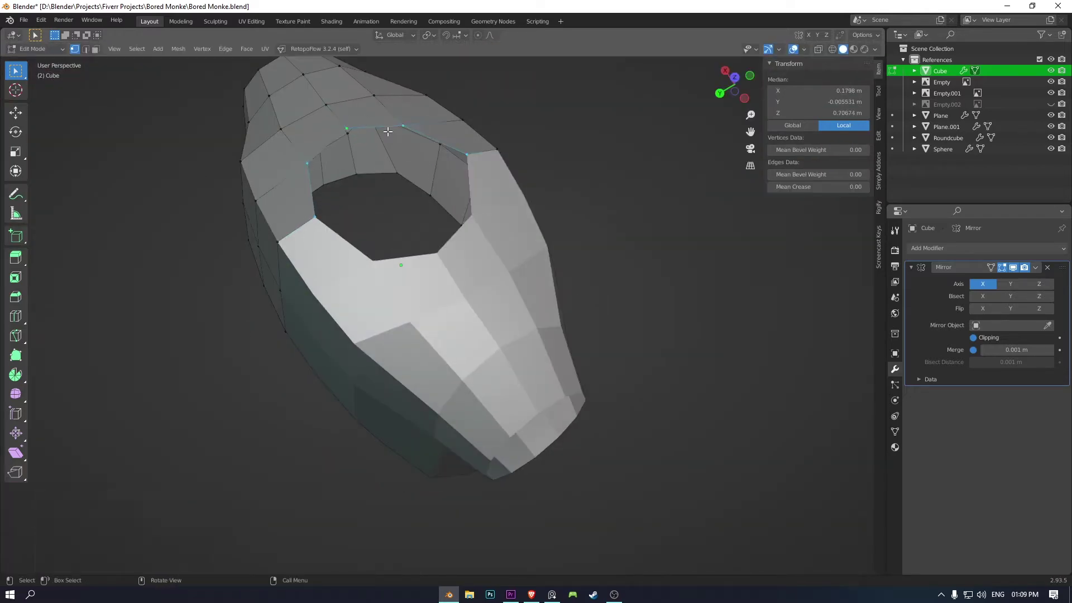
key(KP_3)
key(g)
click(569, 91)
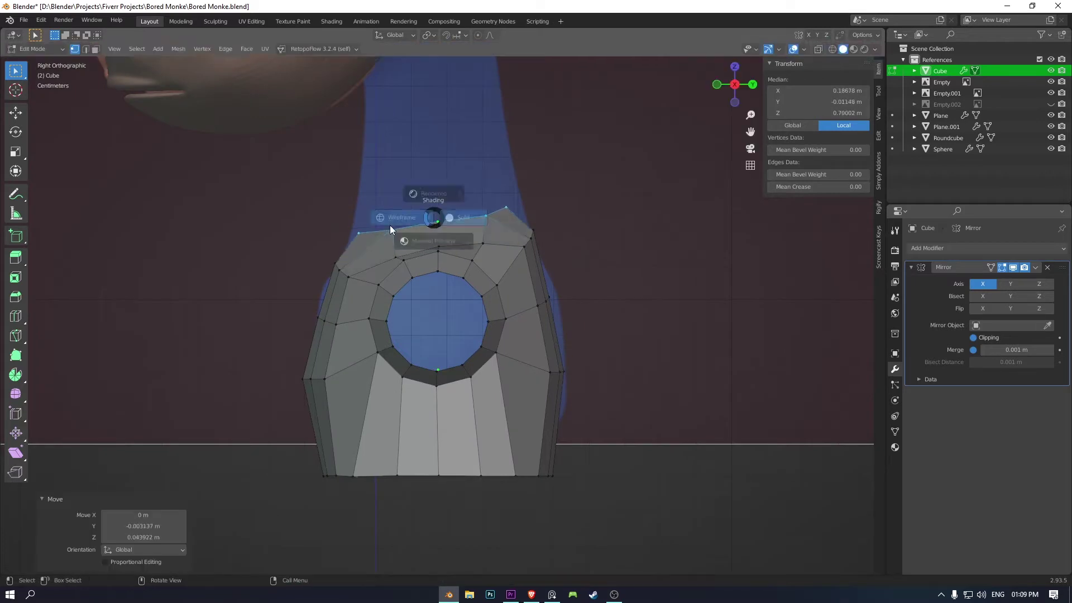
Select the neck rim on the mirrored Cube, resize it and extrude it upward.
key(alt+z)
drag(327, 248, 356, 268)
alt+click(490, 210)
key(s)
click(505, 203)
scroll(505, 204, down, 2)
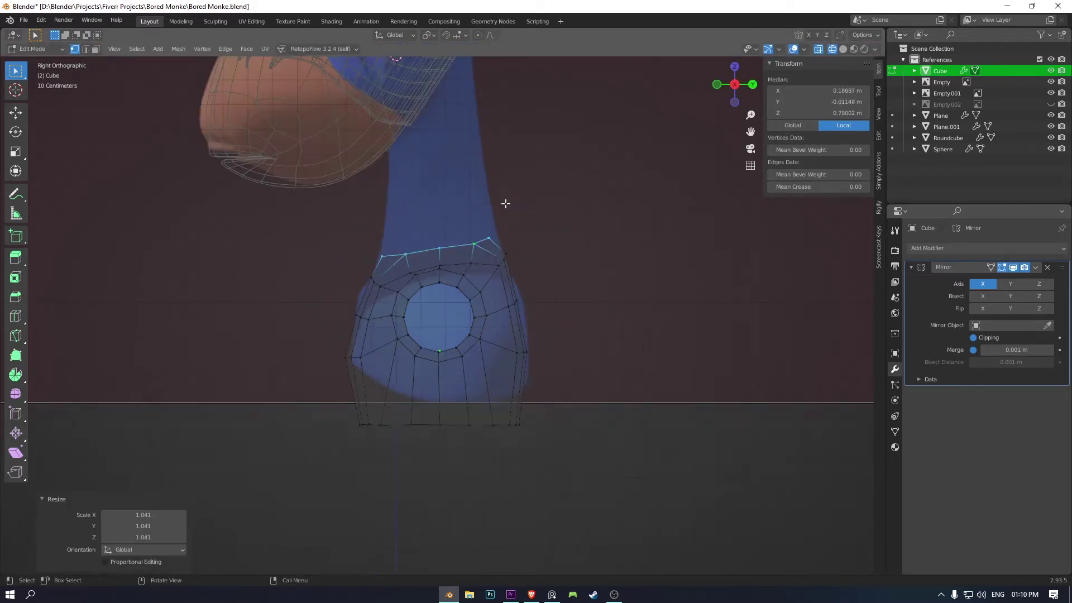
click(502, 134)
Round the neck loop into a circle, move it into place and shrink it slightly.
key(KP_1)
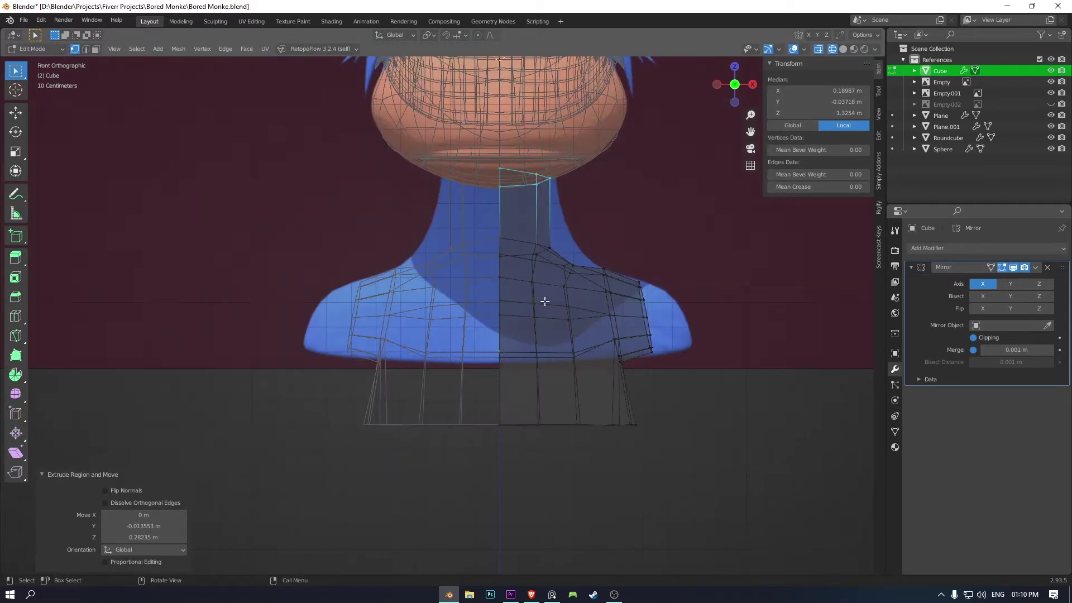
right_click(559, 261)
click(620, 246)
key(alt+z)
key(g)
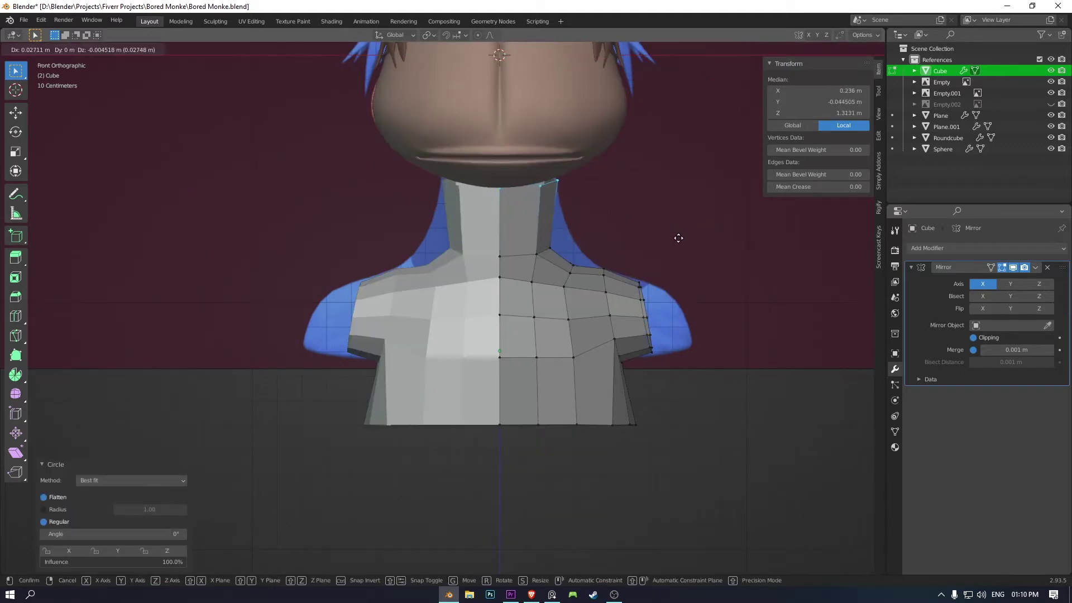
click(666, 238)
key(KP_3)
key(s)
click(634, 232)
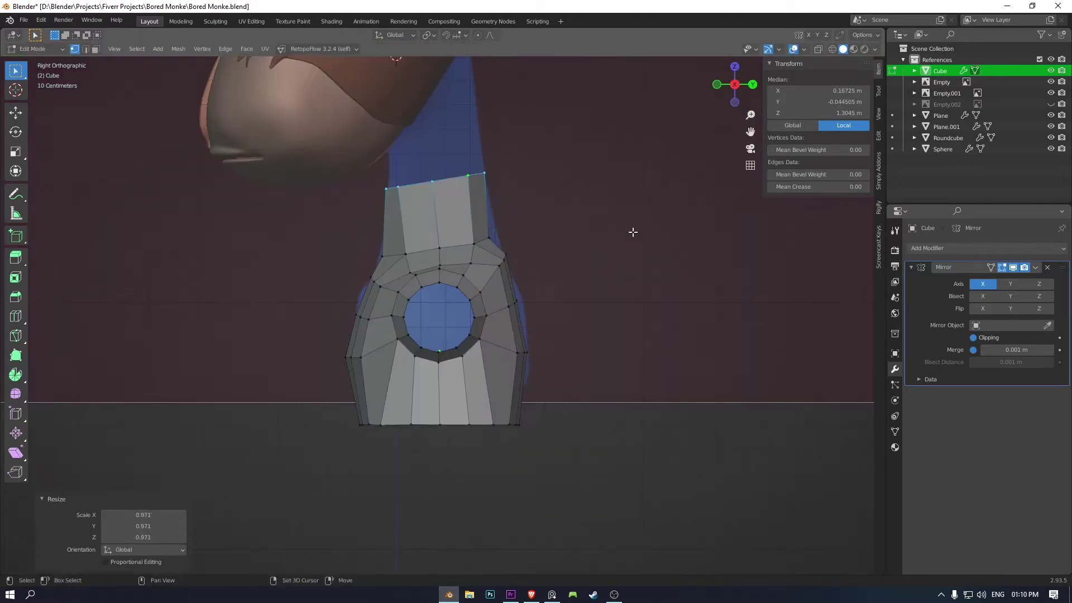
In see-through front view, pull a neck vertex into place, then leave Edit Mode.
scroll(610, 256, up, 4)
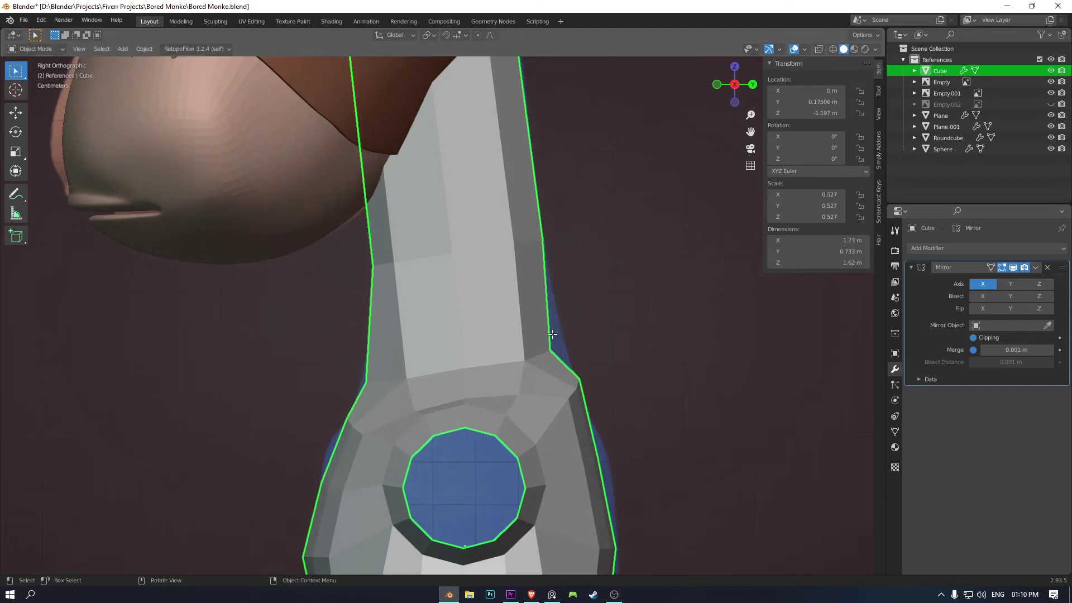
key(alt+z)
drag(535, 351, 536, 360)
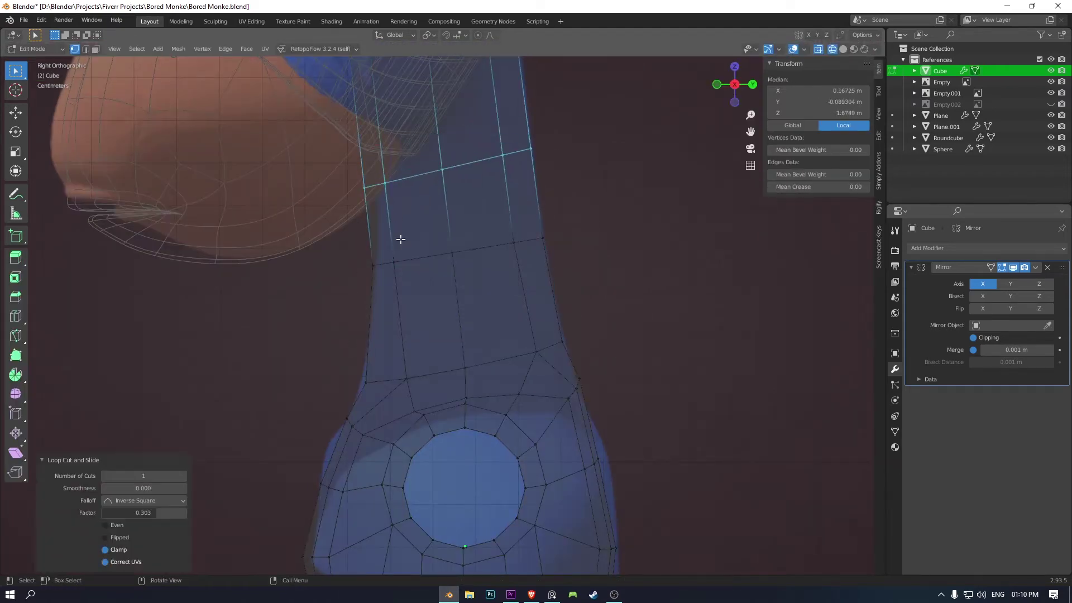
click(430, 200)
key(alt+z)
key(alt+z)
key(alt+z)
key(KP_1)
click(633, 280)
key(alt+z)
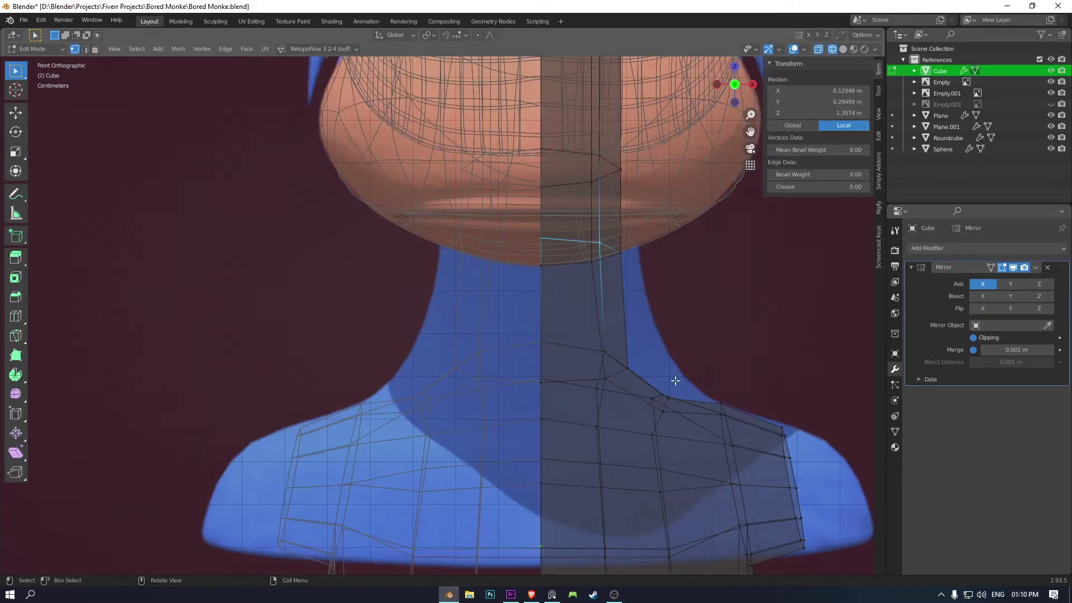
key(Tab)
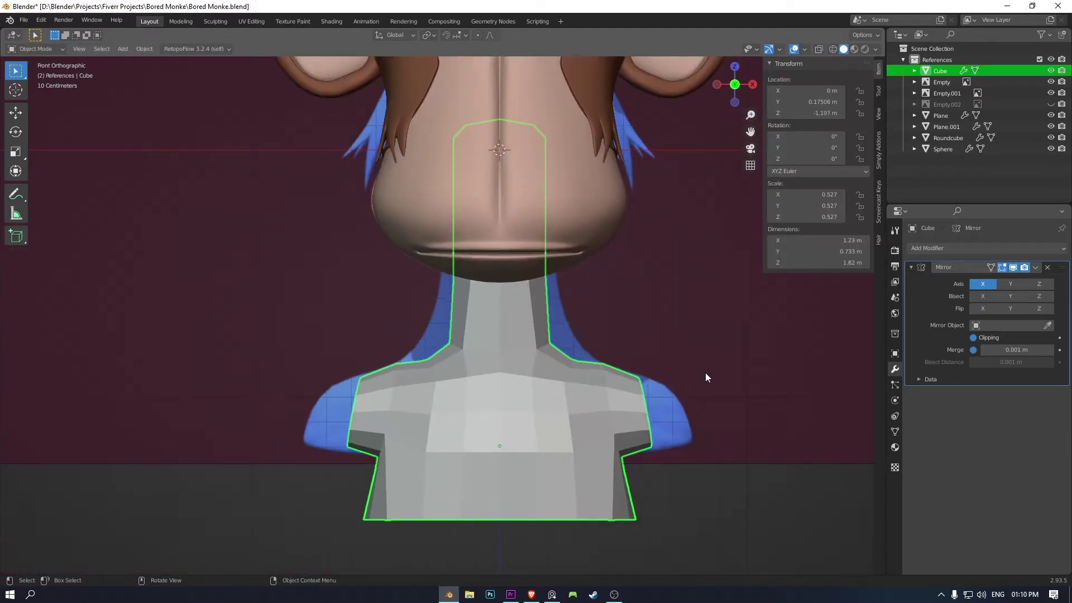
Orbit to check the bust from the side, then frame it in Front Orthographic.
scroll(705, 373, up, 2)
click(698, 387)
middle_drag(698, 388, 463, 370)
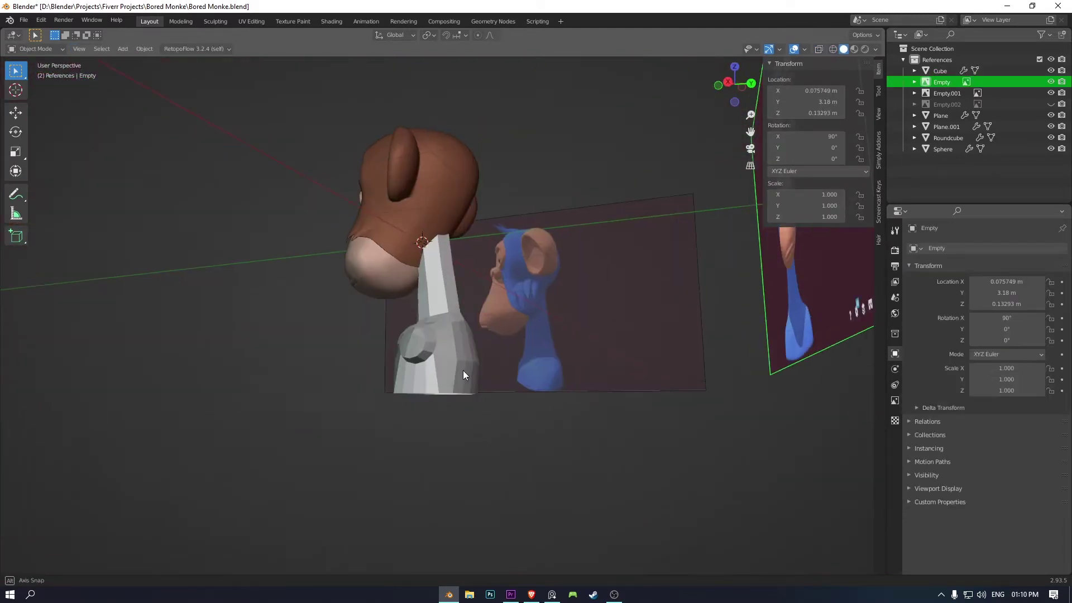
click(463, 370)
key(KP_1)
key(KP_Decimal)
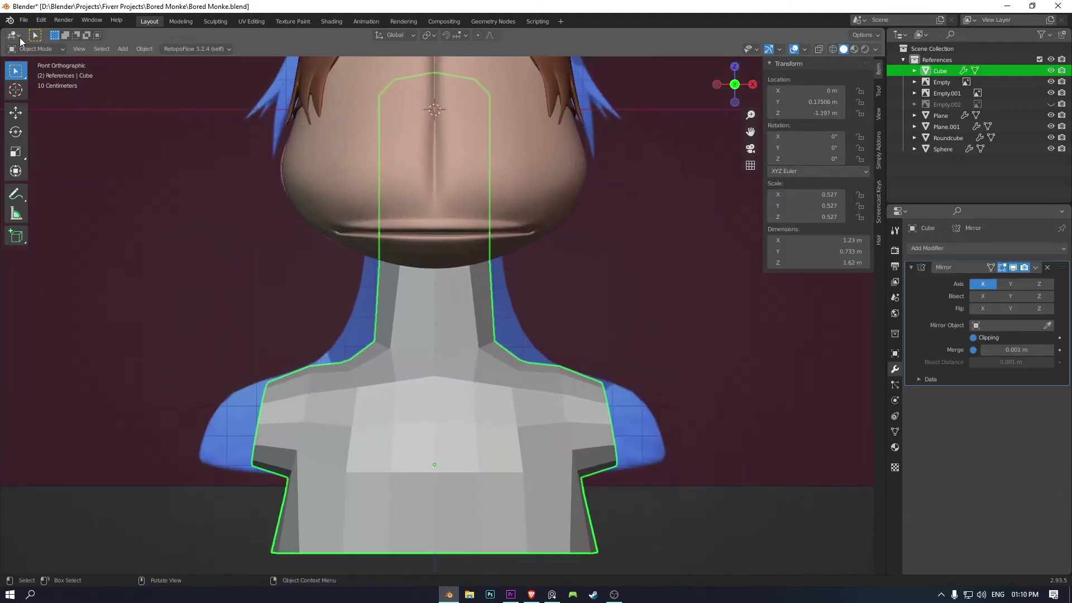
click(49, 86)
scroll(469, 359, up, 3)
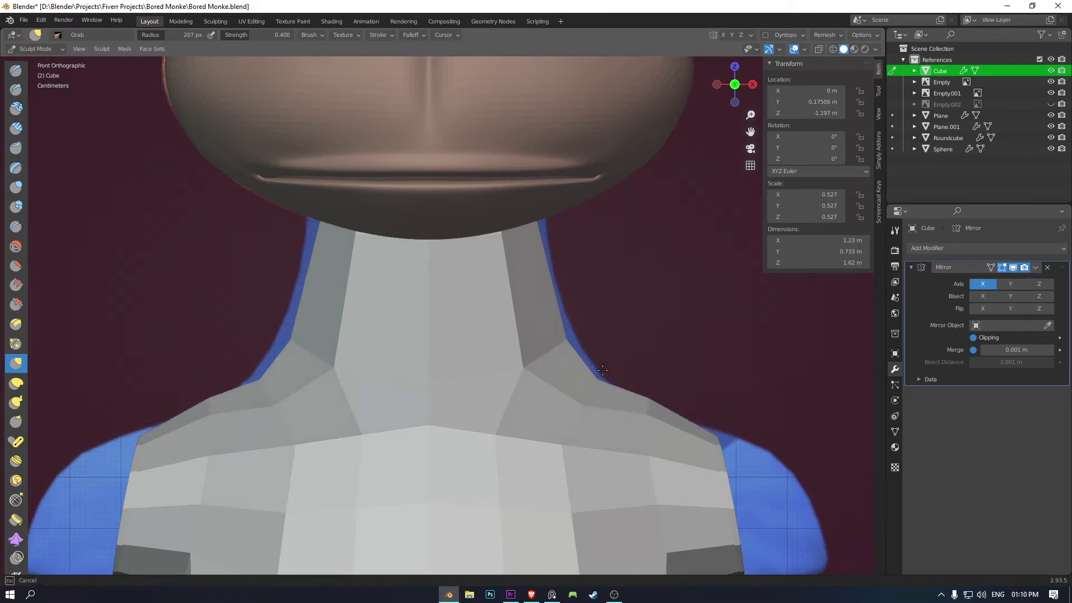
Orbit around the neck from angled and low views, then return to front view and Object Mode.
mouse_move(589, 356)
middle_down()
mouse_move(510, 303)
mouse_move(447, 347)
middle_up()
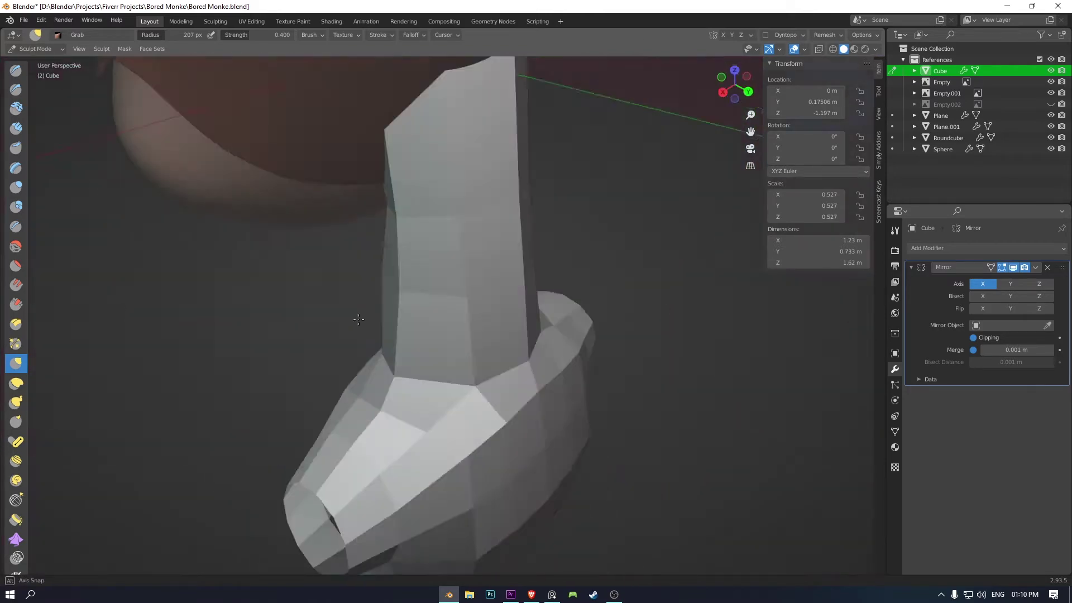
mouse_move(386, 236)
middle_down()
mouse_move(491, 239)
mouse_move(459, 240)
middle_up()
scroll(491, 240, down, 3)
key(KP_1)
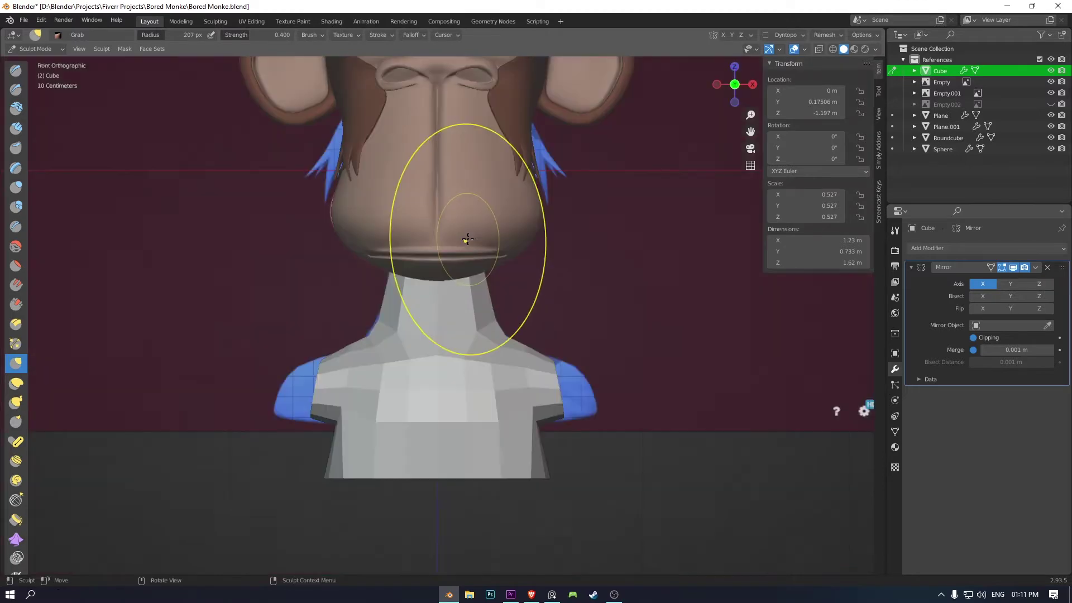
click(38, 62)
scroll(667, 294, down, 5)
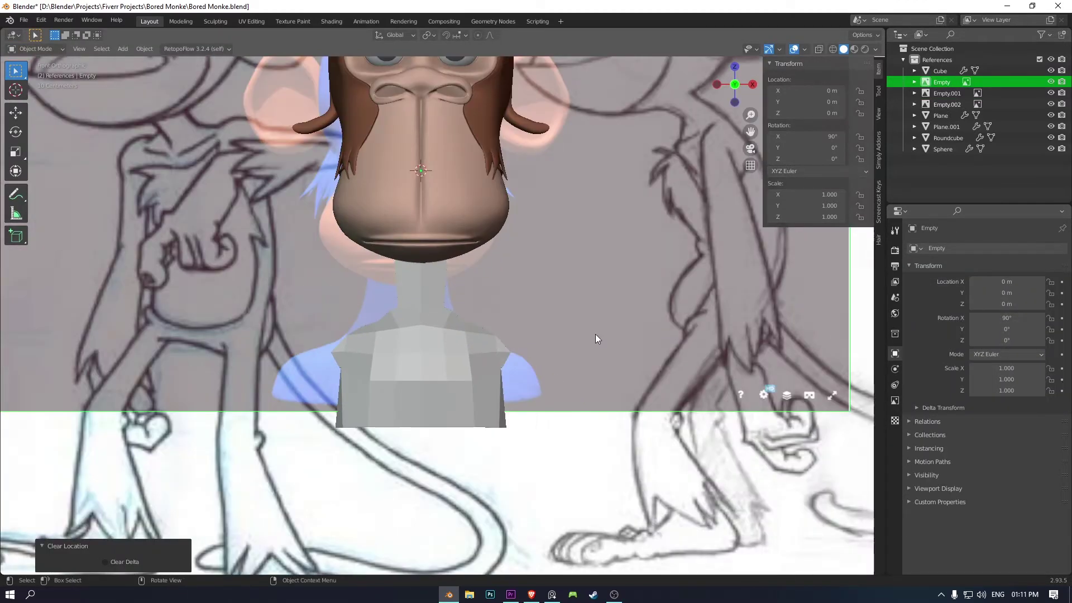
Mirror the second sketch reference horizontally with a scale of -1 on X.
click(621, 407)
scroll(621, 407, up, 4)
key(s)
key(x)
key(minus)
key(1)
key(Return)
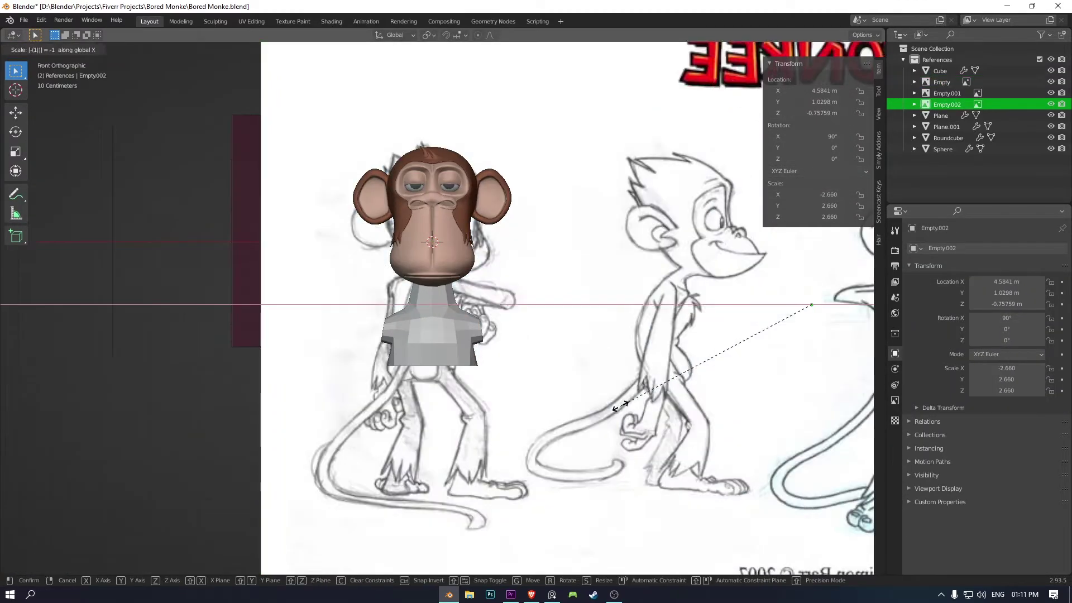
Move the mirrored sketch sideways along X and then vertically along Z.
key(g)
key(x)
click(760, 469)
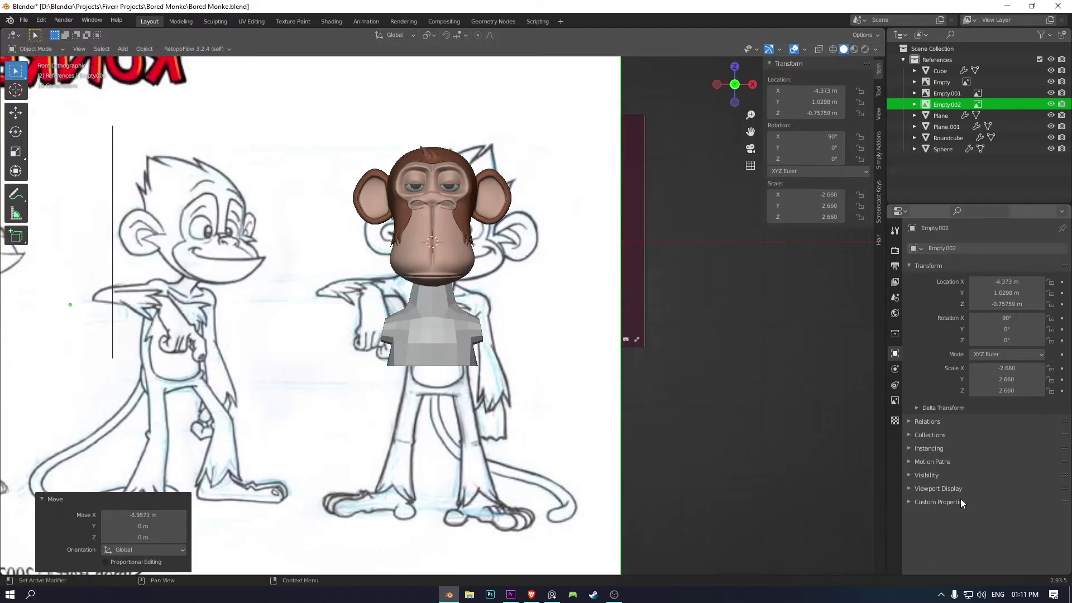
scroll(760, 469, up, 3)
key(g)
key(z)
click(832, 467)
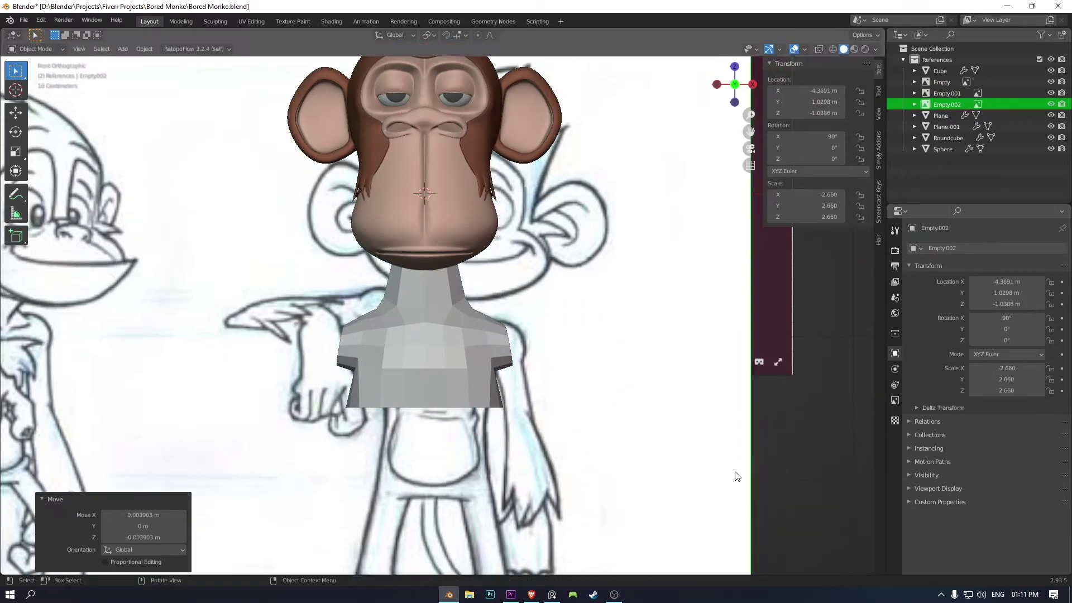
In wireframe, enlarge the sketch to about 3.245 and line its body up under the head.
key(shift+z)
key(s)
click(787, 463)
key(g)
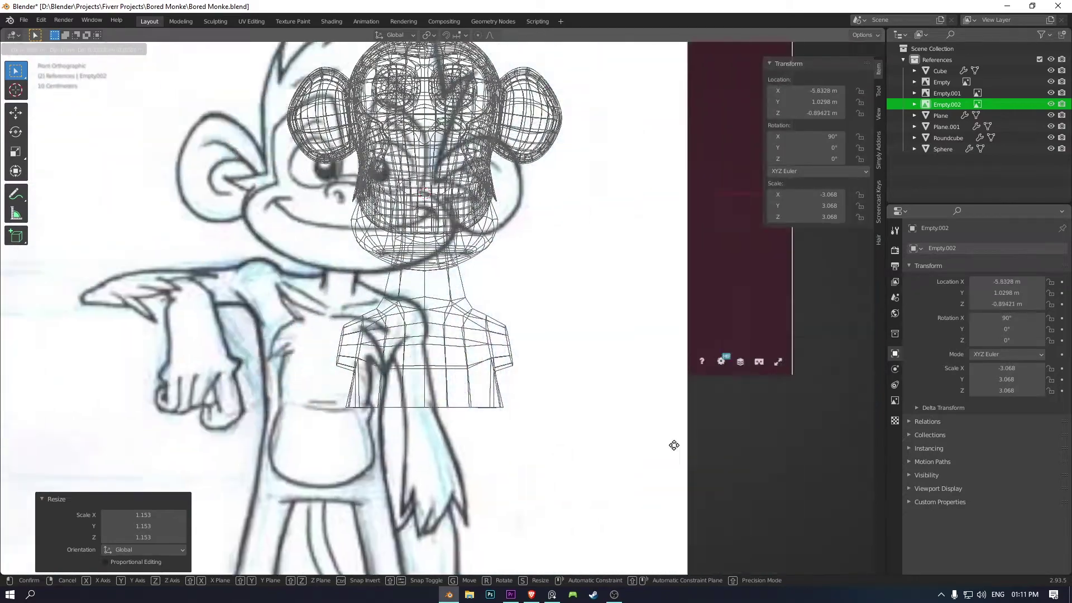
click(793, 457)
key(s)
click(877, 495)
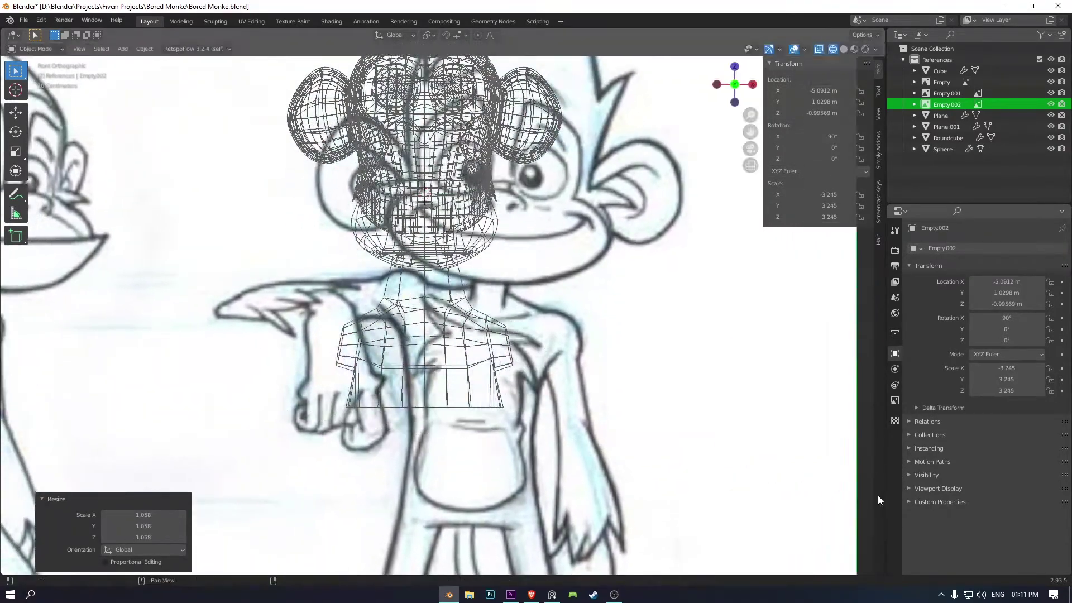
key(g)
click(712, 467)
Return to solid shading, check alignment from front view, and enter Edit Mode on the bust.
key(shift+z)
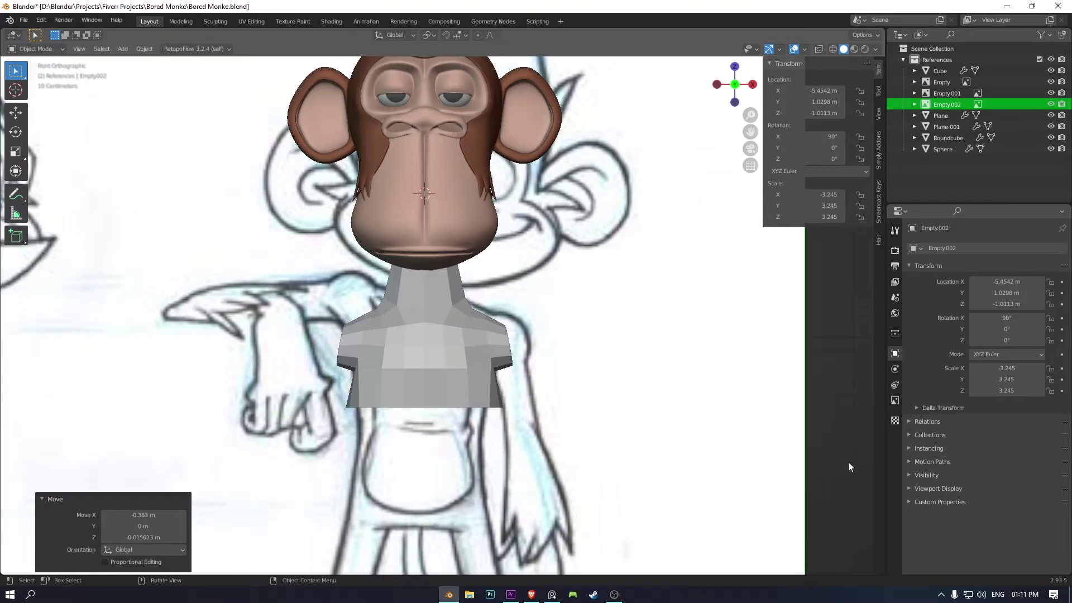
middle_drag(849, 461, 718, 490)
key(KP_1)
scroll(770, 451, up, 4)
scroll(538, 356, up, 3)
click(521, 352)
key(Tab)
Move the outer shoulder loop outward and up, widen it along X and tilt it.
scroll(521, 352, up, 2)
key(g)
click(627, 359)
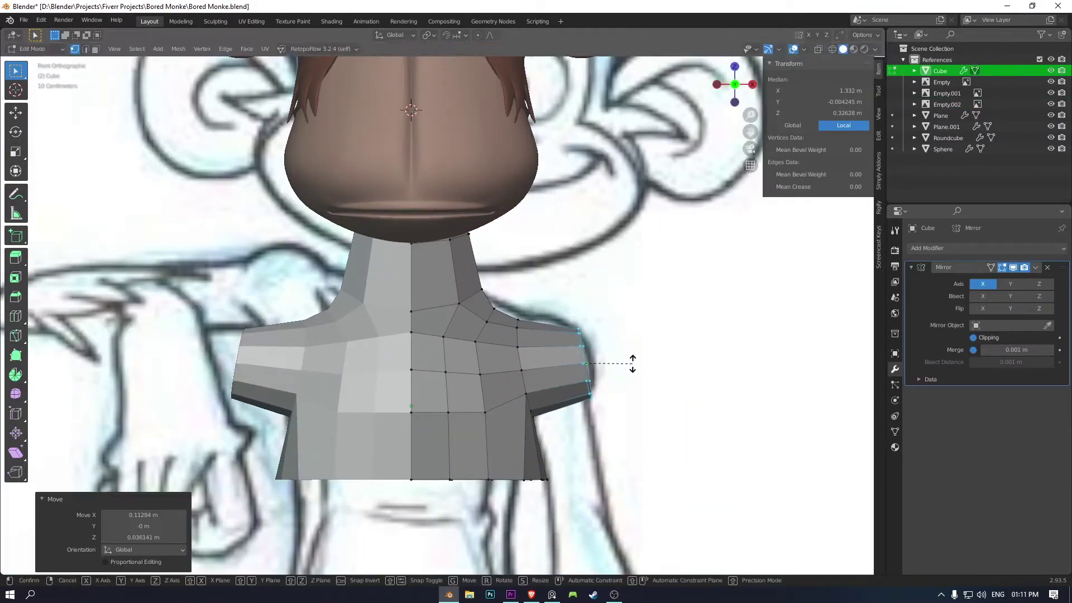
scroll(627, 358, up, 1)
key(s)
key(x)
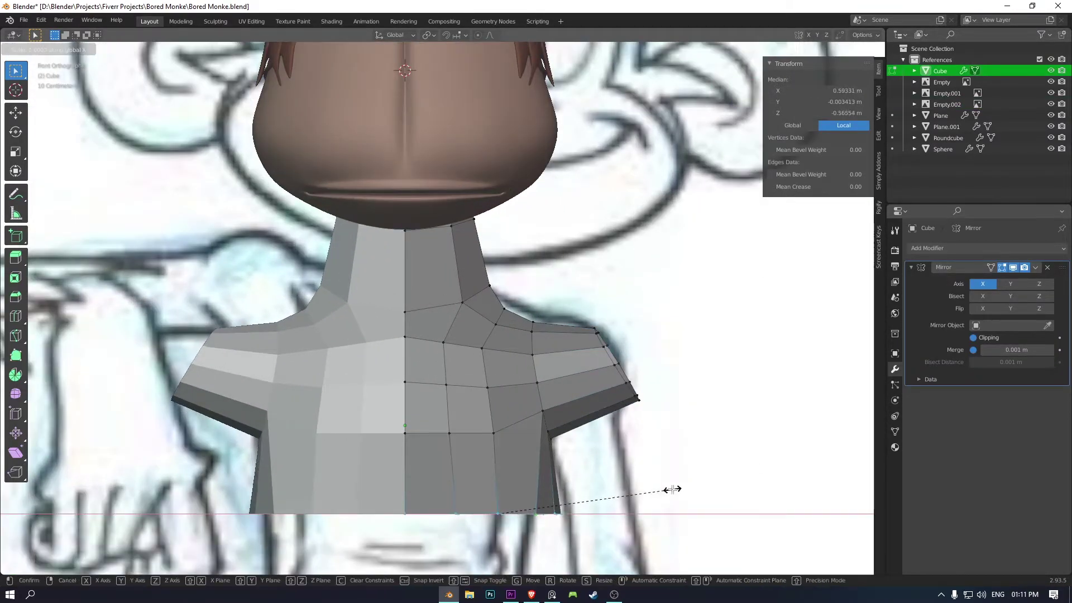
click(665, 489)
key(r)
key(r)
click(616, 363)
Grid Fill the open arm hole with Span 3 and Offset 4, then return to front view.
mouse_move(617, 363)
middle_down()
mouse_move(610, 458)
mouse_move(628, 426)
middle_up()
key(ctrl+f)
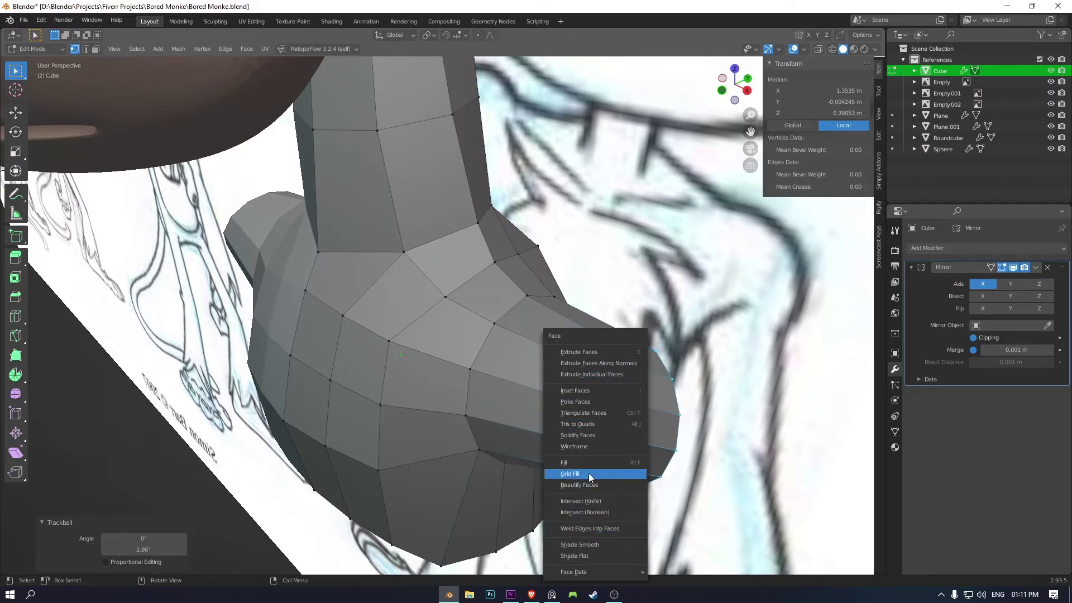
click(588, 473)
middle_drag(318, 485, 502, 463)
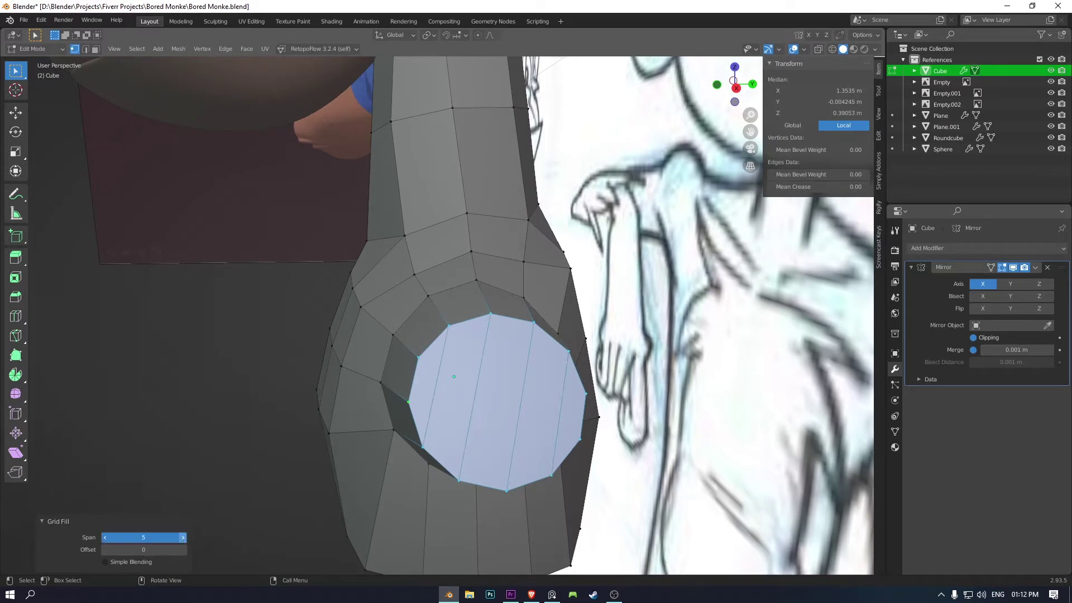
click(104, 537)
click(104, 537)
click(184, 550)
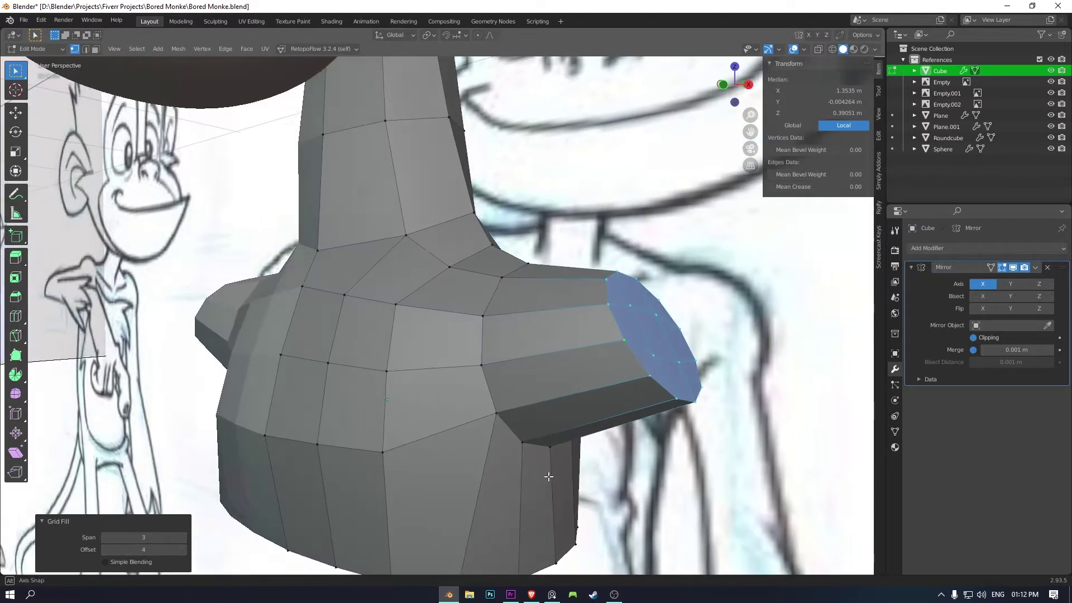
middle_drag(209, 542, 557, 469)
key(KP_1)
right_click(644, 338)
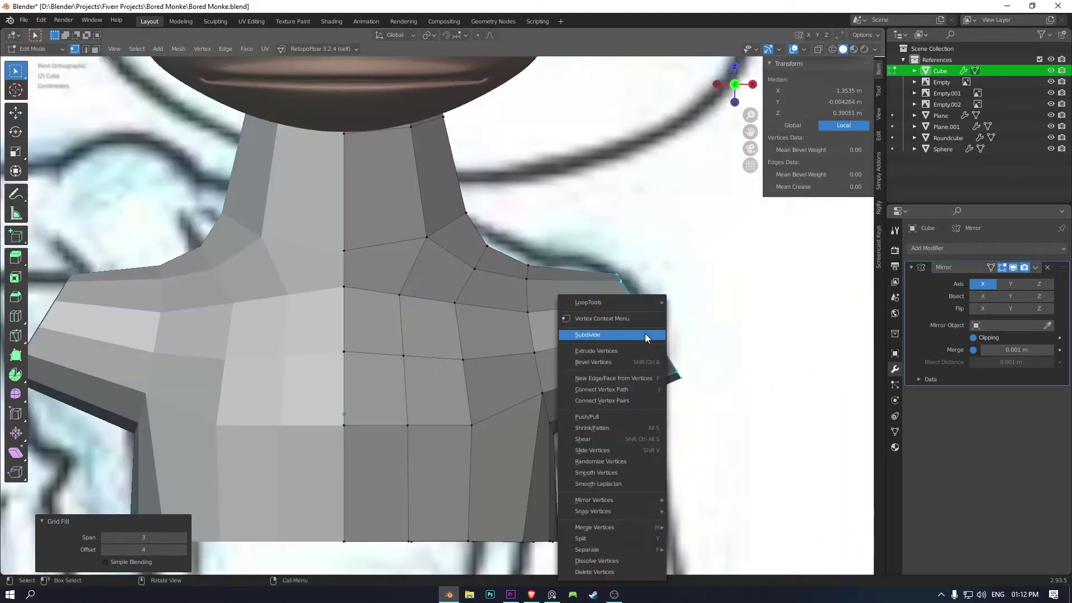
Smooth and rotate the selected shoulder vertices, then pick different vertices near the shoulder.
click(615, 472)
key(r)
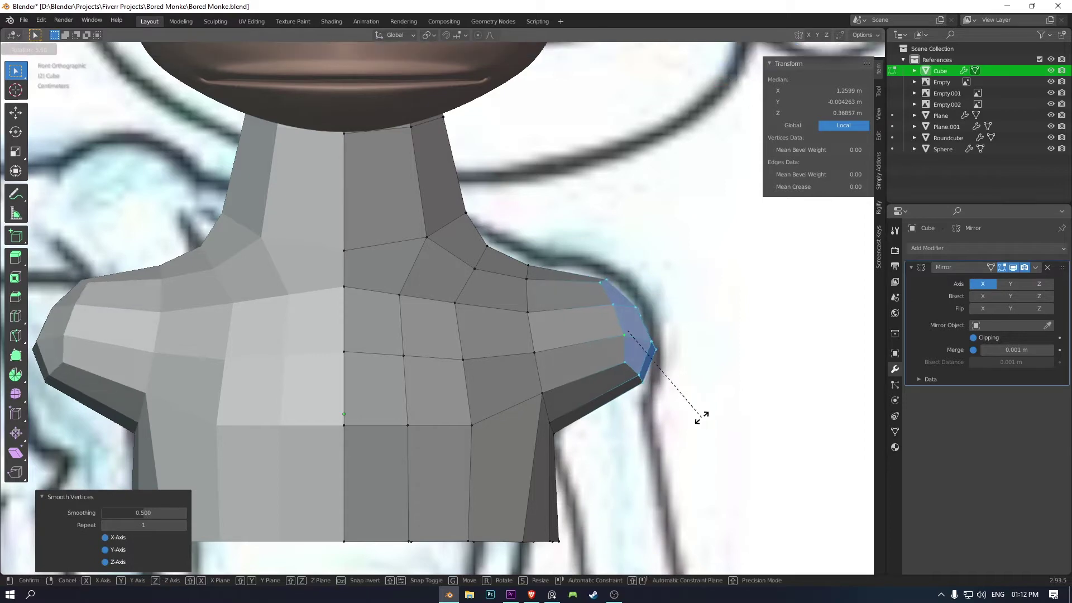
click(698, 425)
key(alt+z)
click(619, 358)
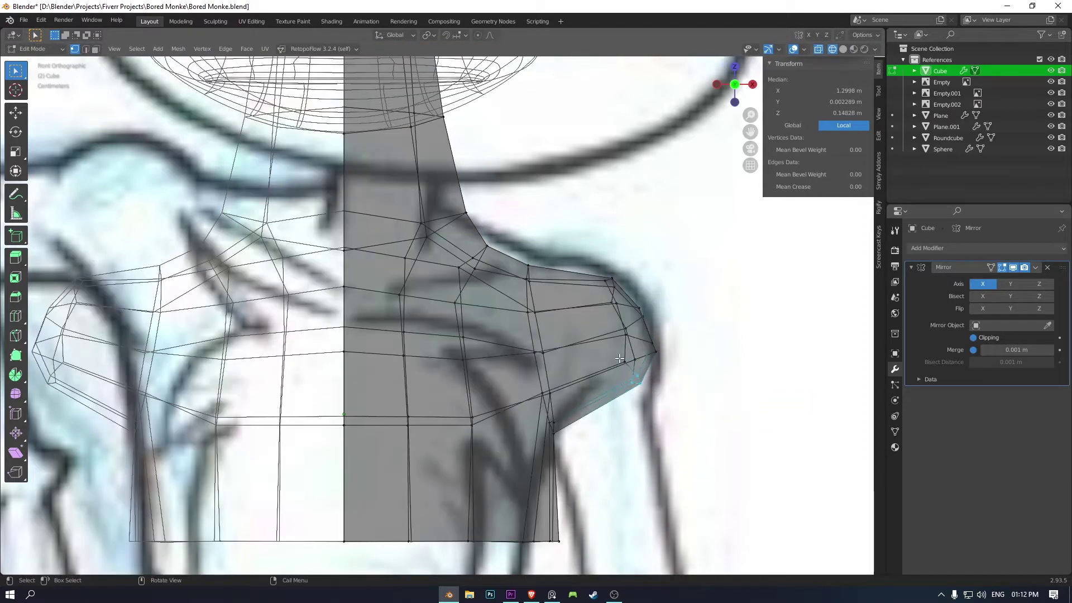
click(694, 407)
Move the shoulder vertices and slide an edge loop along the shoulder.
key(g)
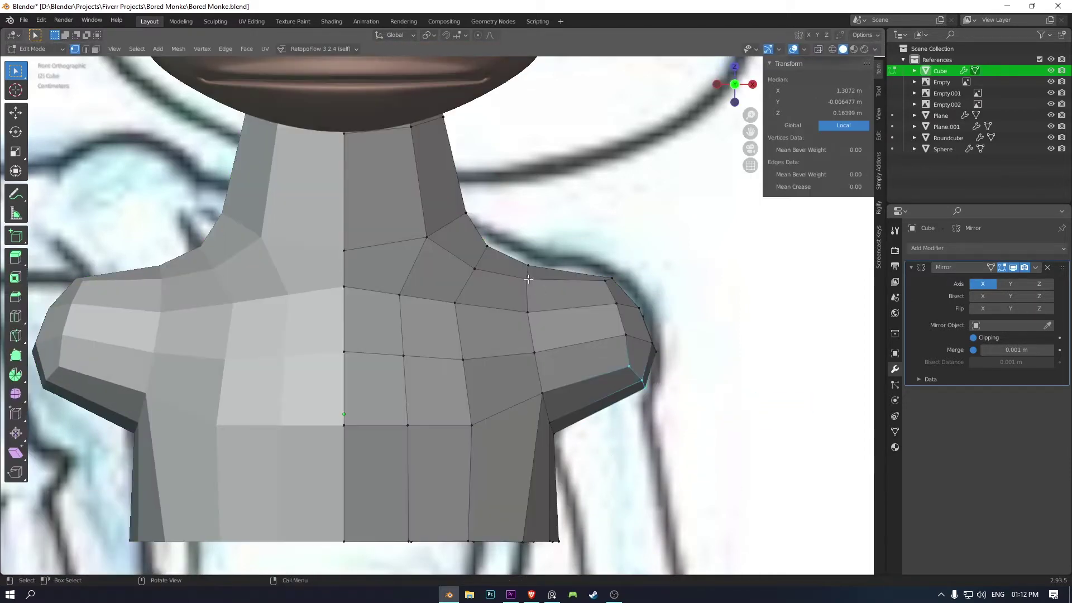
click(503, 292)
middle_drag(502, 292, 458, 425)
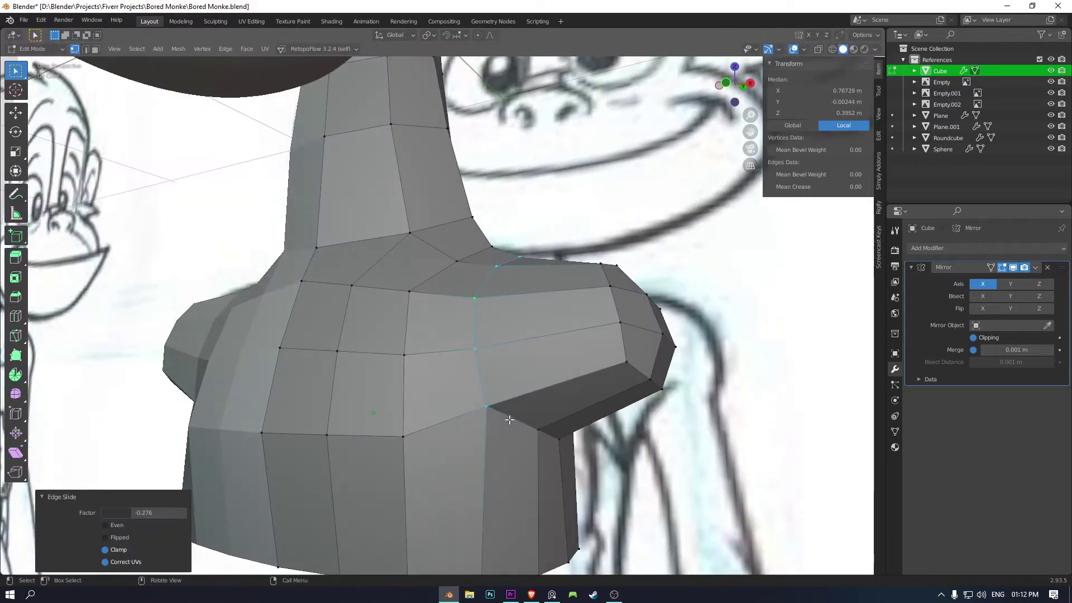
key(g)
key(g)
click(454, 426)
key(KP_1)
Cut a new loop into the shoulder and slide a neck vertex along its edge.
click(575, 335)
click(545, 363)
middle_drag(536, 371, 537, 332)
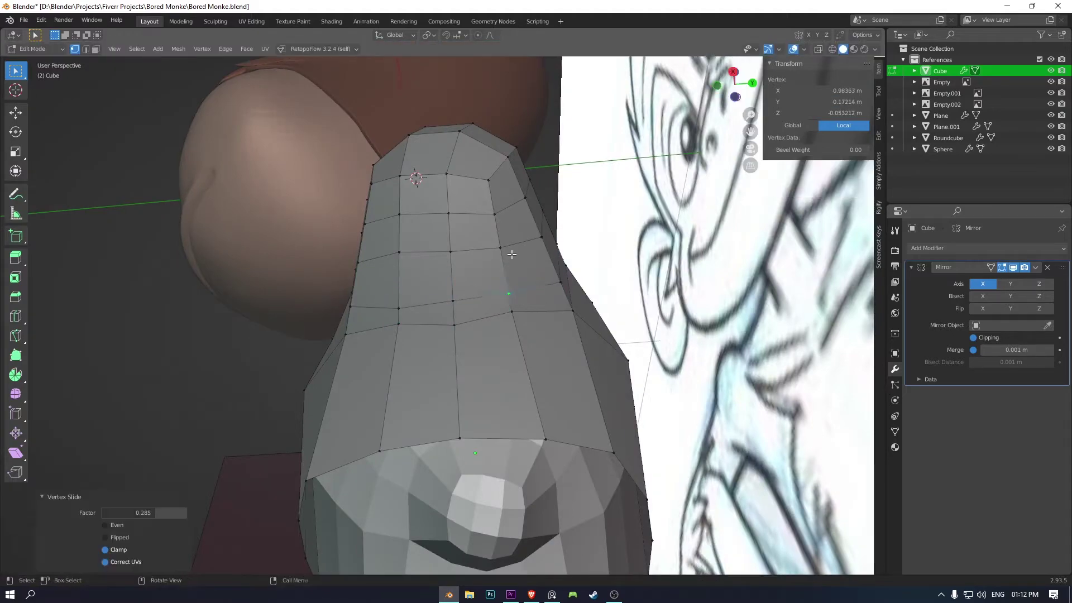
mouse_move(511, 254)
middle_down()
mouse_move(616, 338)
mouse_move(539, 284)
middle_up()
key(g)
key(g)
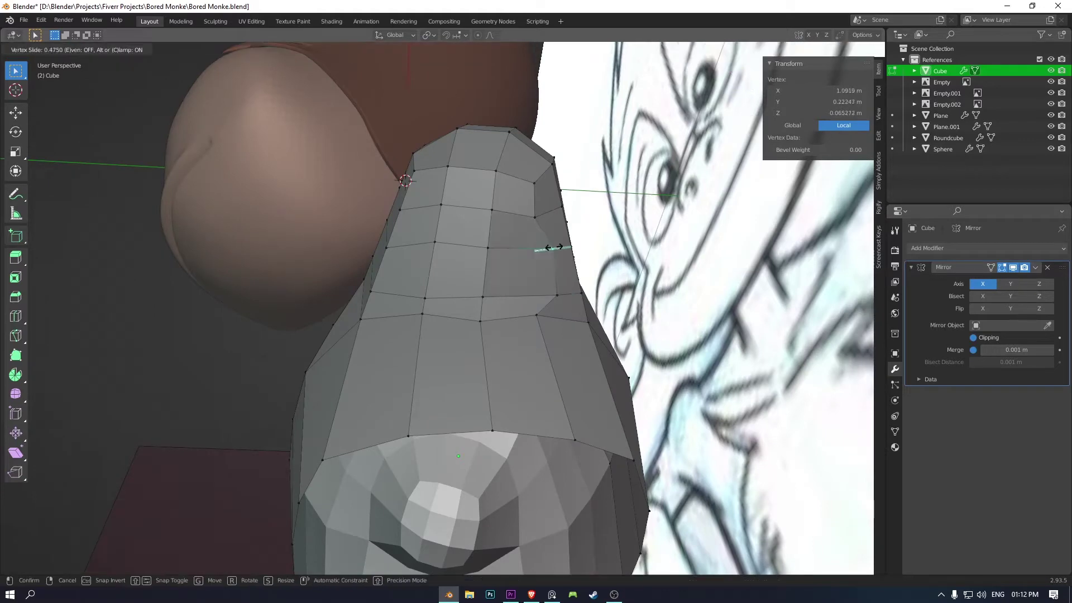
middle_drag(410, 239, 491, 207)
key(g)
key(g)
click(491, 207)
Select a shoulder vertex from below and slide it along its edge.
key(g)
key(g)
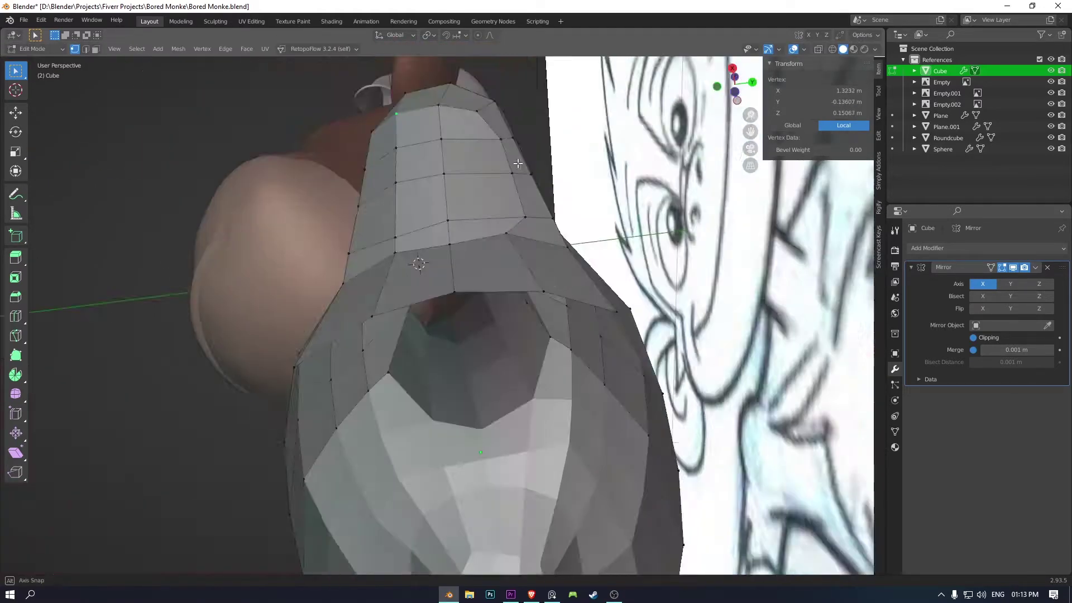
middle_drag(520, 179, 530, 188)
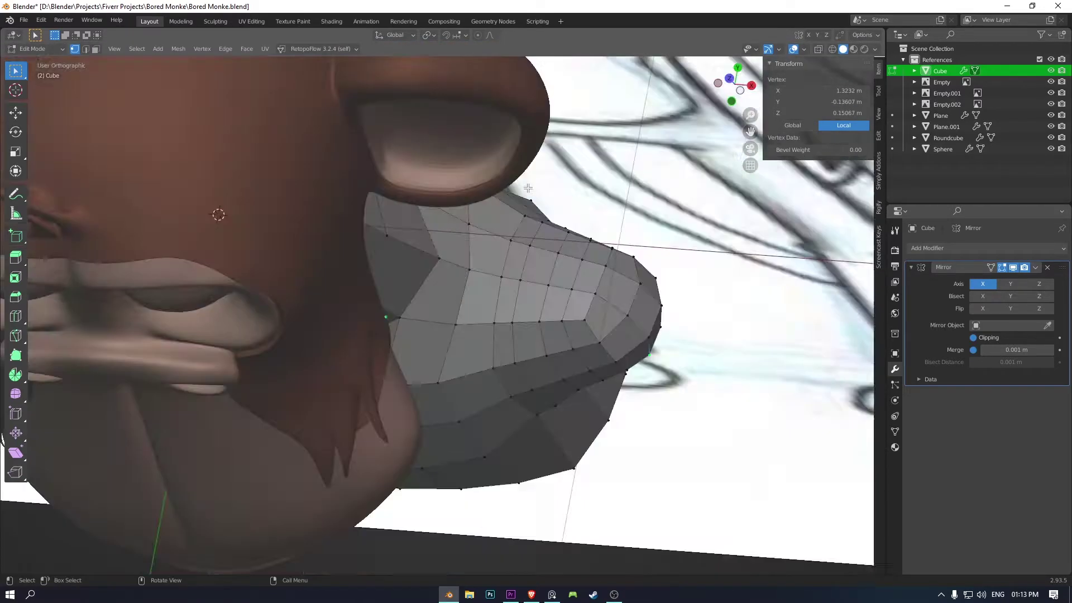
middle_drag(596, 307, 646, 289)
click(646, 289)
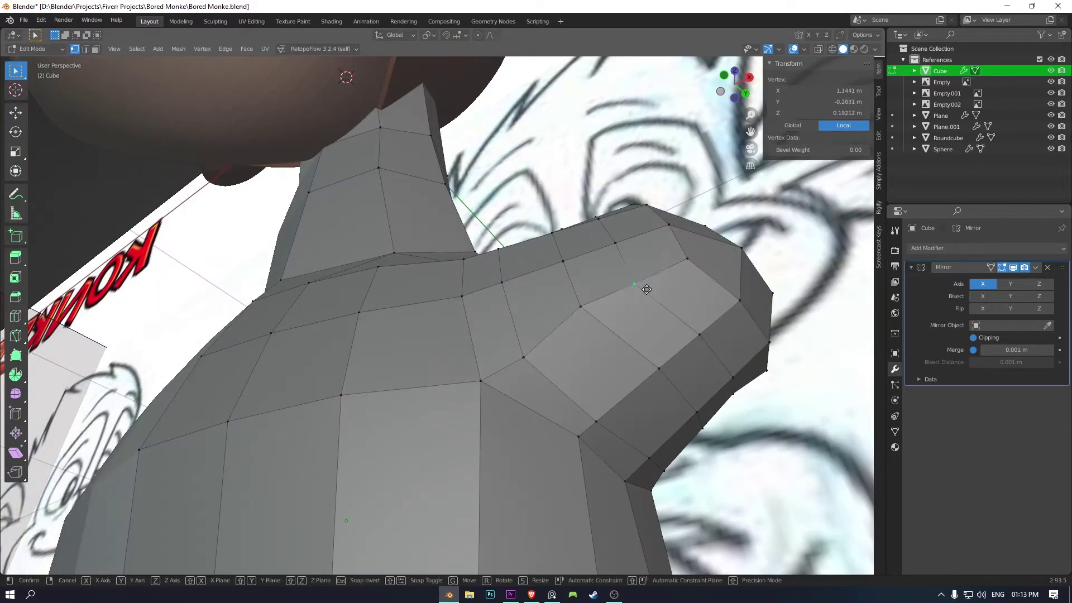
mouse_move(528, 354)
middle_down()
mouse_move(625, 268)
mouse_move(530, 265)
middle_up()
key(g)
key(g)
click(634, 283)
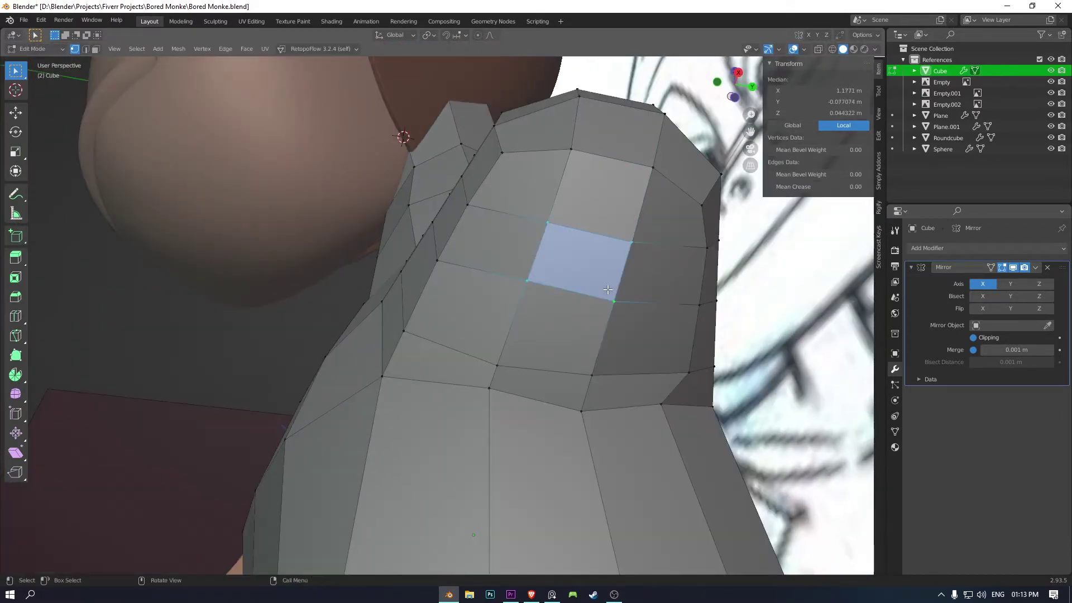
Select the shoulder's lower edge loop and move it to follow the sketch outline.
alt+click(607, 289)
middle_drag(607, 289, 664, 359)
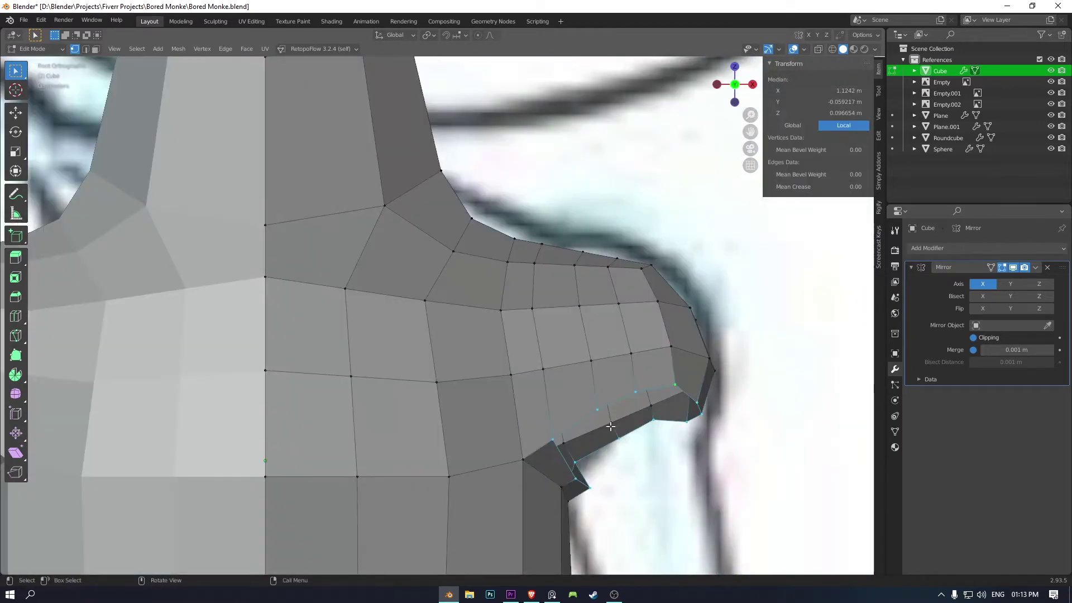
scroll(611, 427, down, 3)
right_click(605, 205)
key(g)
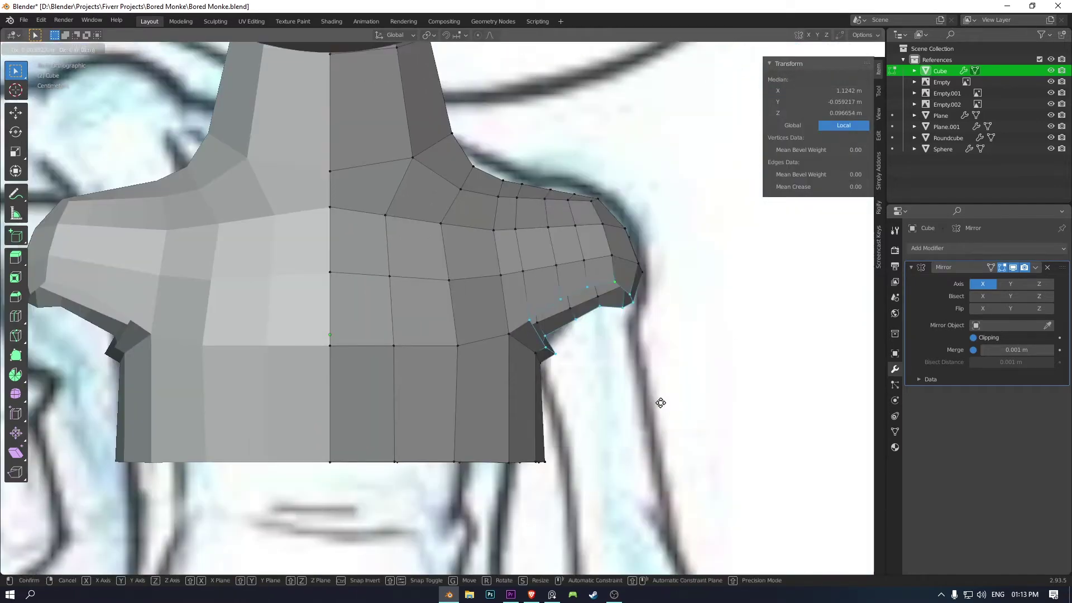
click(662, 407)
right_click(593, 134)
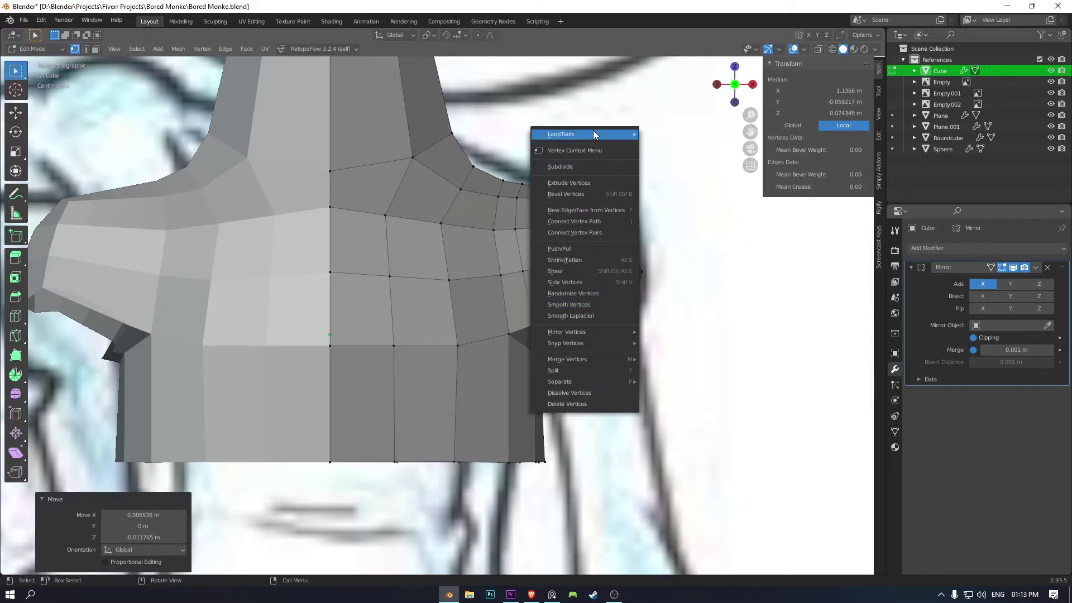
Round the shoulder's arm opening into a circle, cap it with a face, and tilt the cap slightly.
click(668, 147)
middle_drag(669, 146, 629, 242)
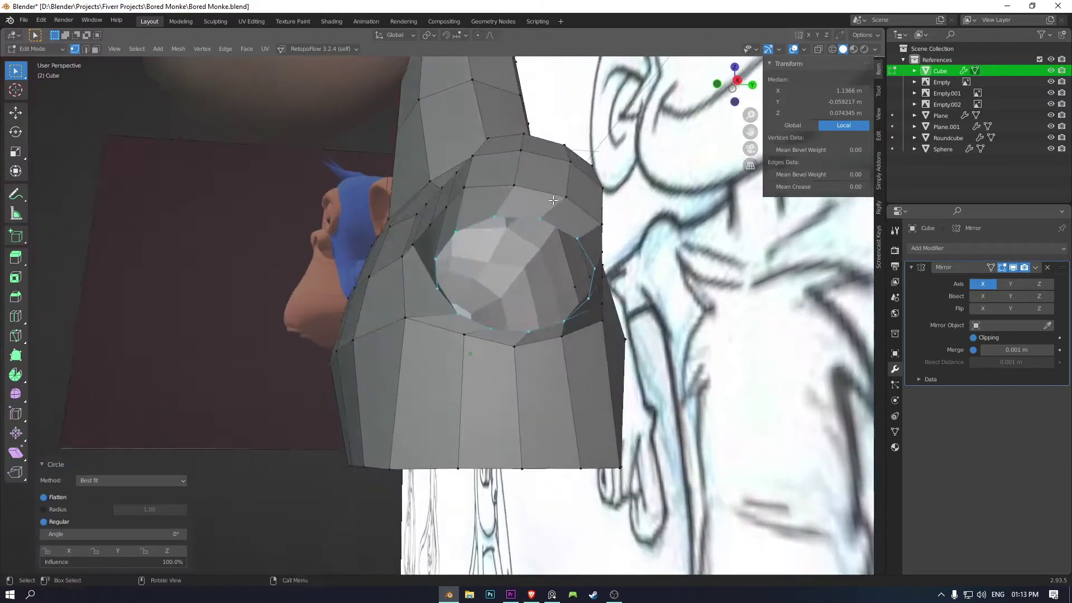
key(KP_3)
key(f)
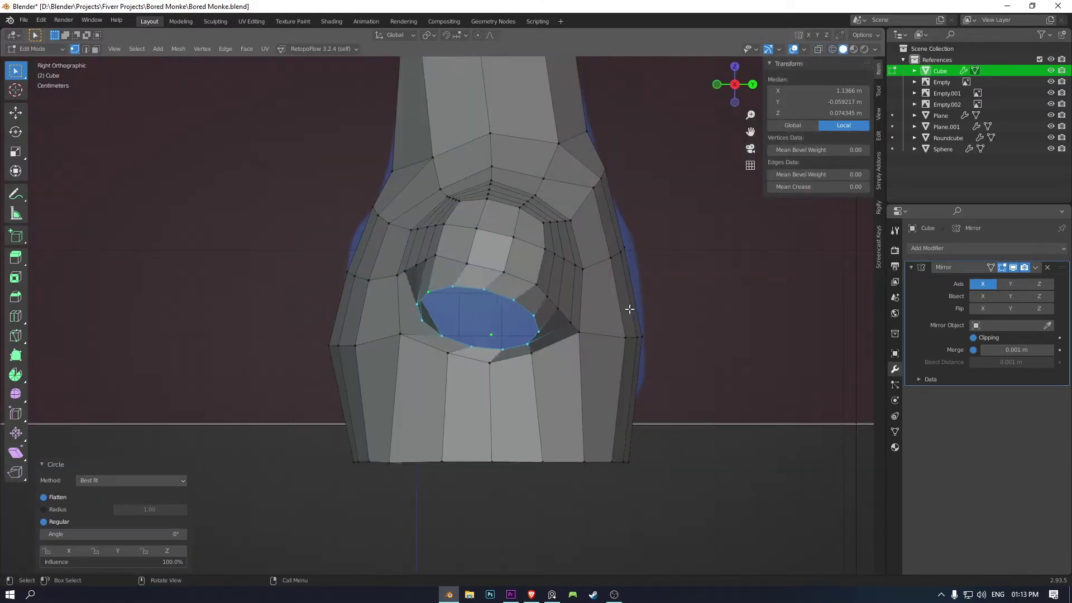
key(r)
click(638, 302)
key(KP_1)
middle_drag(638, 301, 536, 268)
Move a shoulder vertex front-to-back along Y to tidy the shoulder.
click(524, 272)
key(g)
key(y)
click(551, 258)
mouse_move(546, 246)
middle_down()
mouse_move(449, 208)
mouse_move(528, 247)
mouse_move(455, 256)
middle_up()
click(434, 182)
Nudge another shoulder vertex into place on the shoulder.
click(455, 256)
key(g)
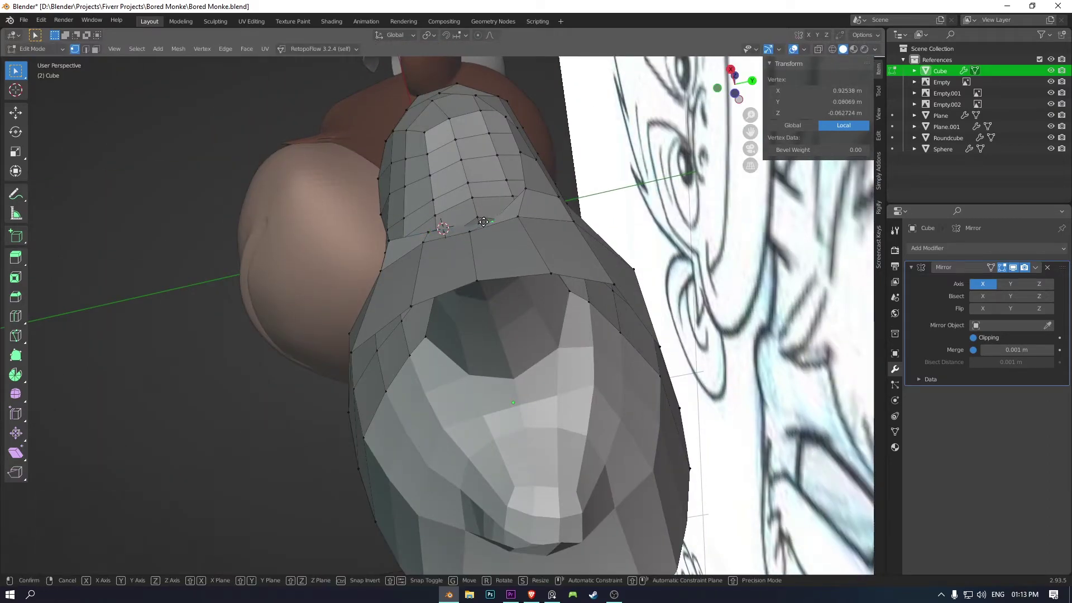
alt+middle_drag(501, 263, 531, 271)
scroll(578, 353, up, 5)
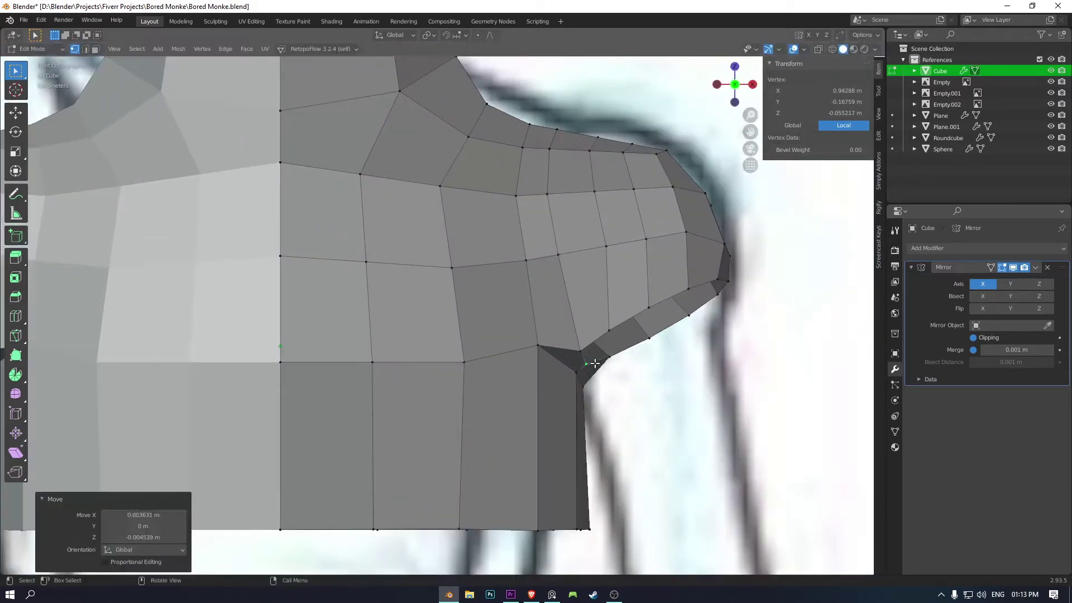
scroll(605, 334, down, 5)
mouse_move(559, 335)
middle_down()
mouse_move(614, 346)
mouse_move(558, 335)
middle_up()
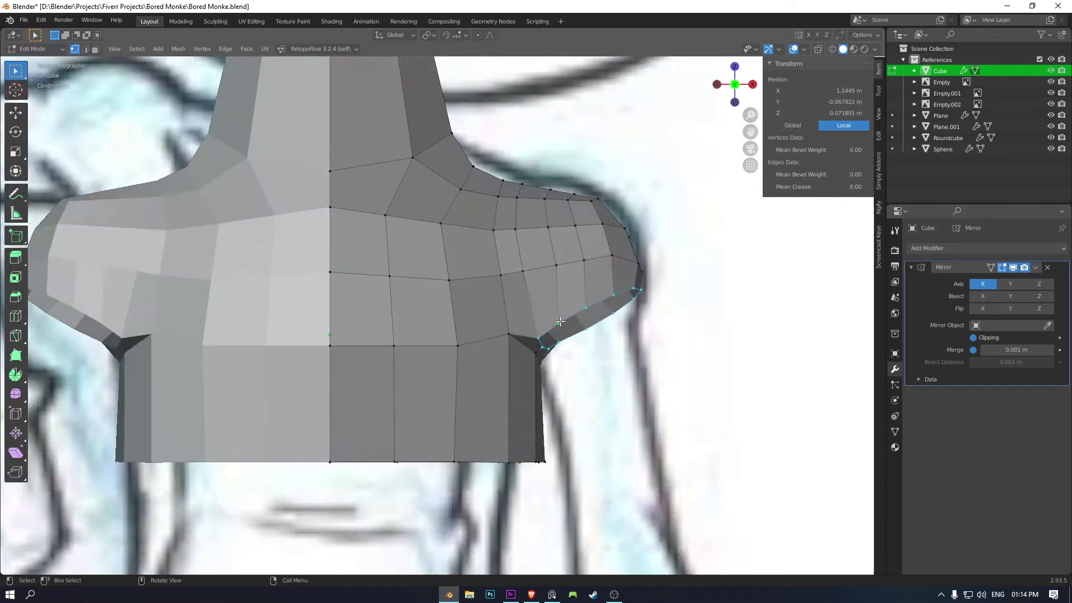
Extrude the shoulder's lower loop downward into a sleeve-like arm section.
alt+click(521, 304)
key(e)
click(578, 452)
right_click(577, 399)
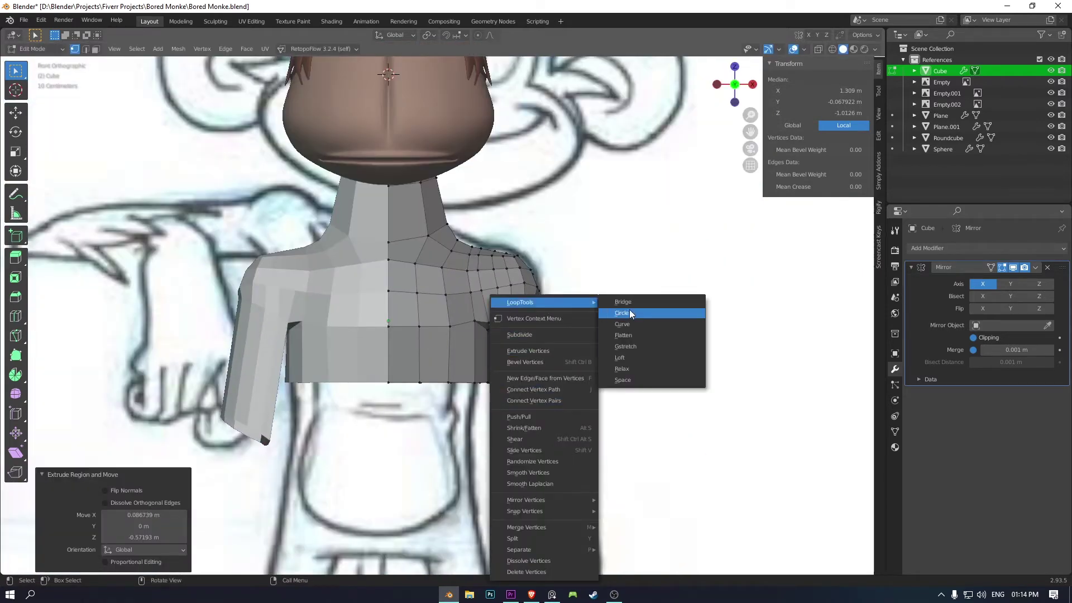
Round the arm's end loop into a circle, shrink and tilt it, and extend the arm further down.
click(629, 312)
key(s)
key(r)
key(r)
click(619, 412)
scroll(620, 412, down, 3)
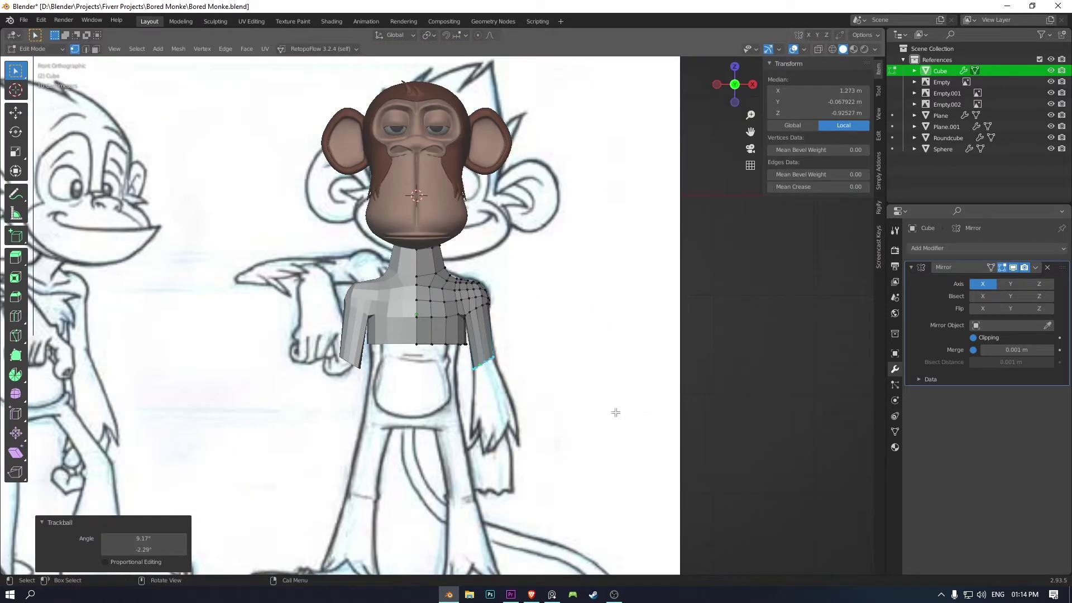
shift+scroll(602, 441, down, 5)
scroll(596, 395, up, 2)
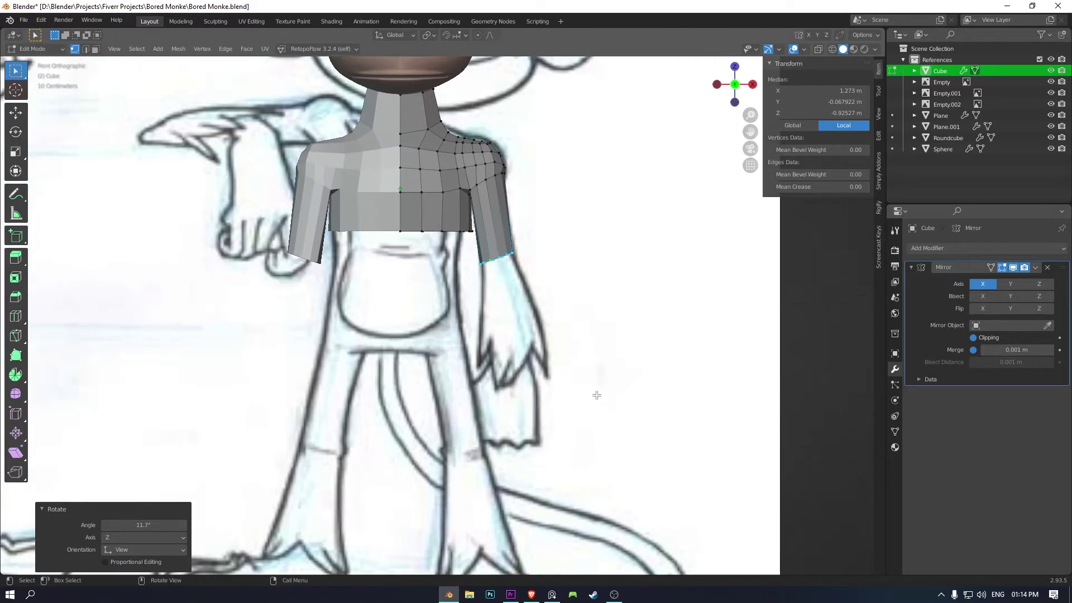
click(607, 503)
Shift the arm's end loop slightly sideways along X and front-to-back along Y.
scroll(642, 506, down, 2)
key(g)
key(x)
click(636, 503)
key(KP_3)
key(g)
key(y)
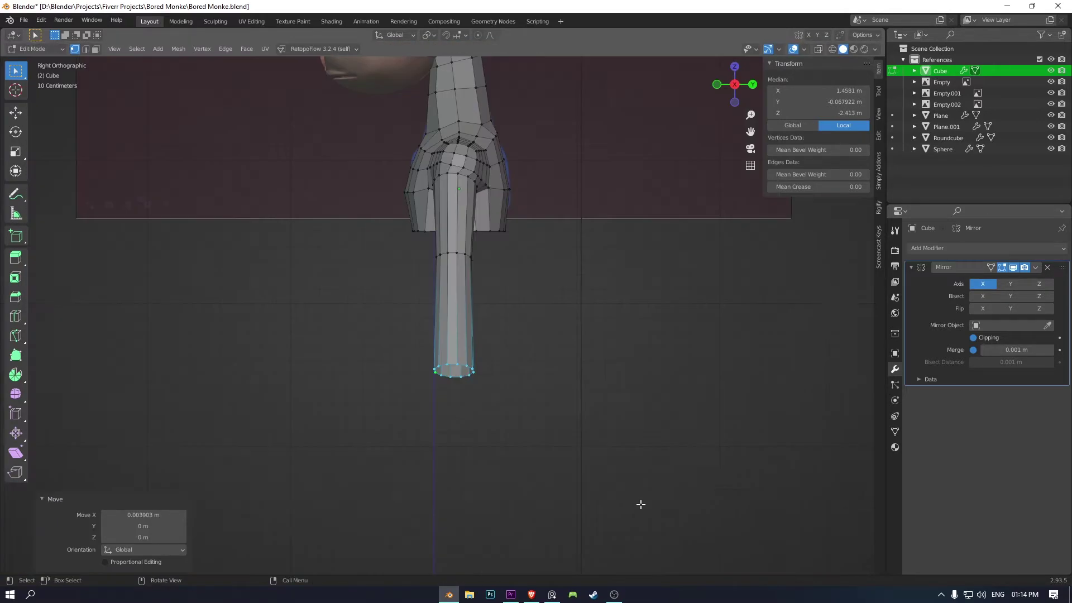
Resize the arm's end loop in front view to match the sketch at the wrist.
key(KP_1)
key(s)
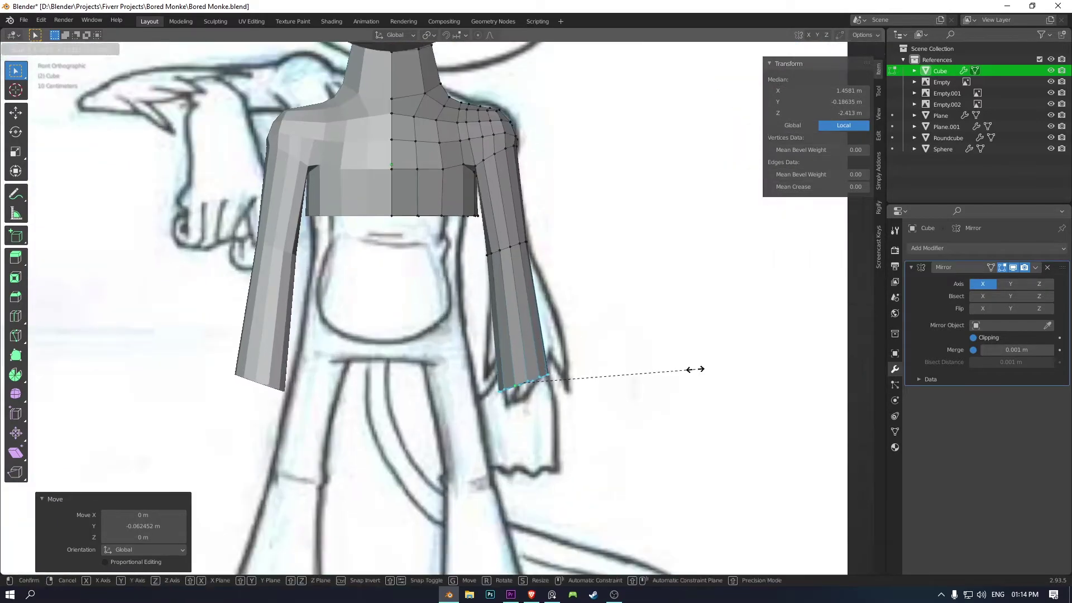
scroll(770, 375, down, 4)
scroll(550, 341, up, 5)
click(550, 341)
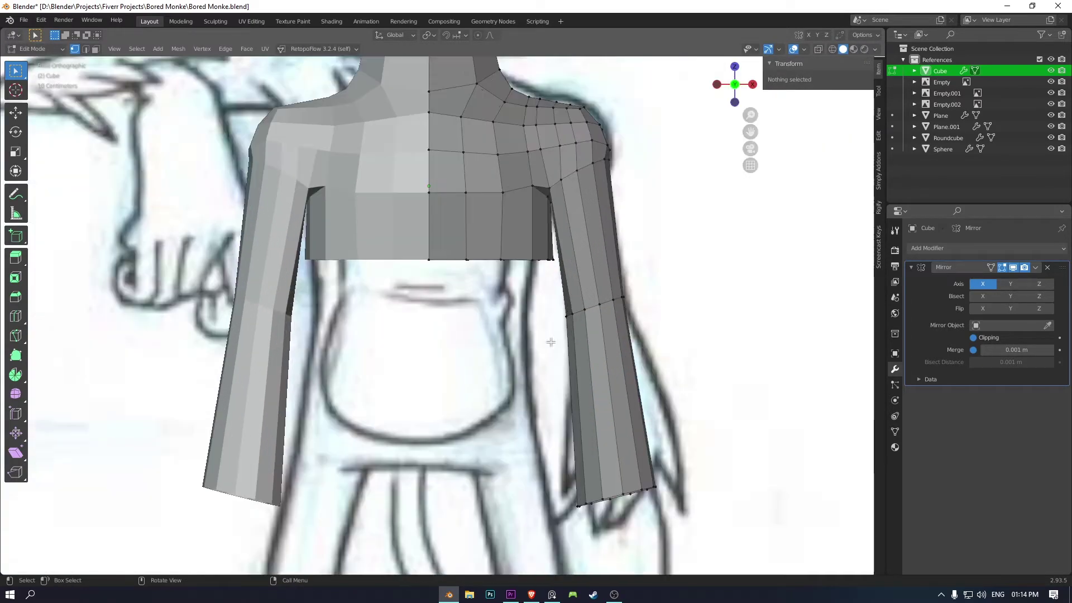
click(608, 266)
key(alt+z)
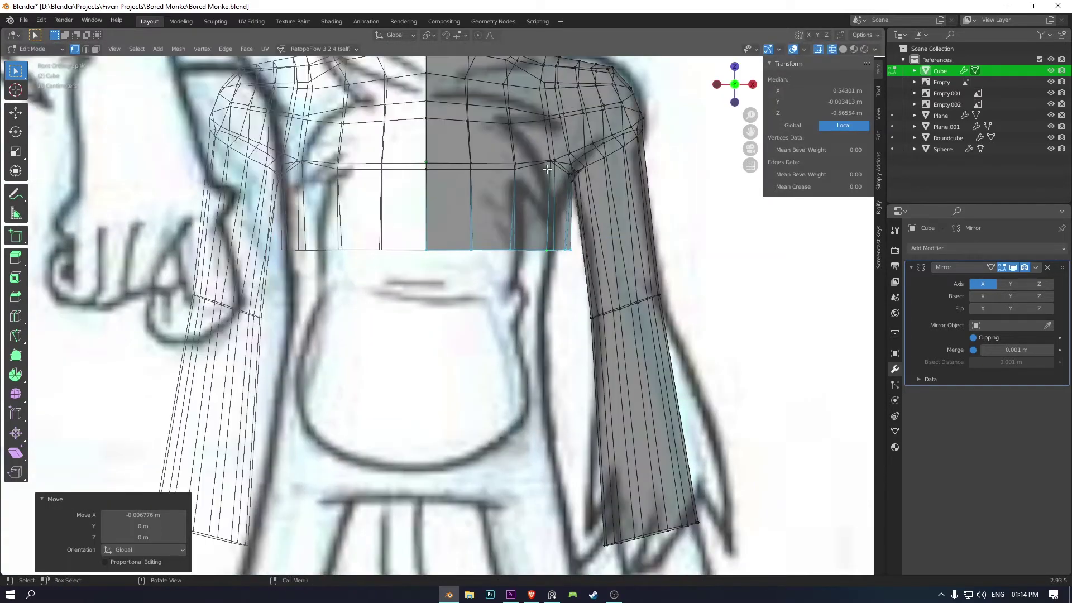
Slightly narrow the edge under the armpit by scaling it.
key(alt+z)
mouse_move(559, 234)
middle_down()
mouse_move(516, 199)
mouse_move(437, 253)
mouse_move(328, 220)
middle_up()
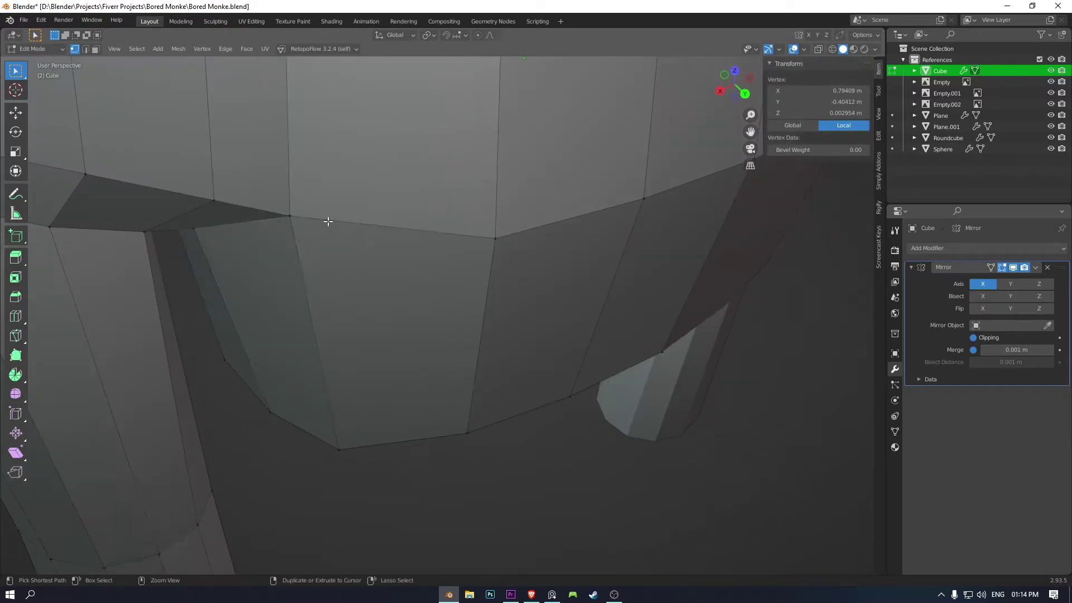
ctrl+click(413, 90)
key(s)
click(507, 201)
key(KP_1)
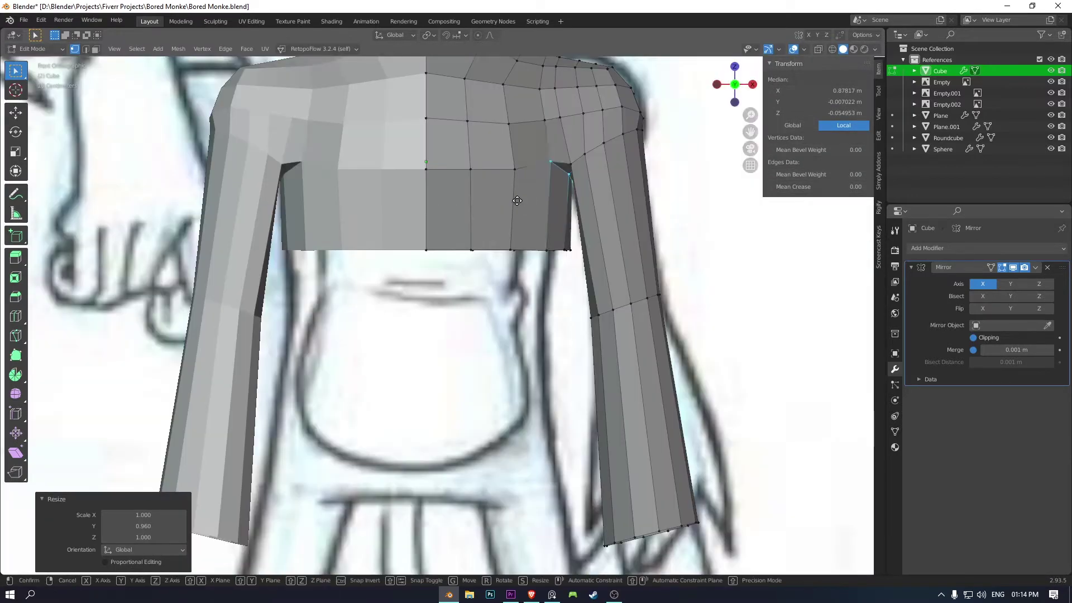
click(552, 157)
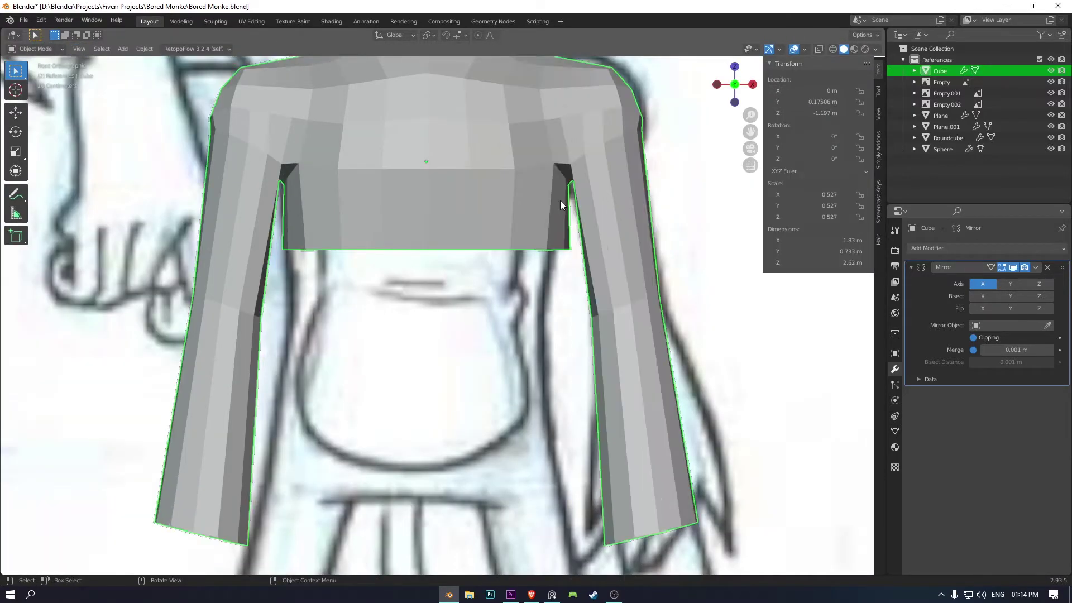
Extrude the torso's bottom loop down twice toward the hips and add loop cuts around the belly.
scroll(560, 199, down, 3)
scroll(560, 200, down, 2)
click(506, 271)
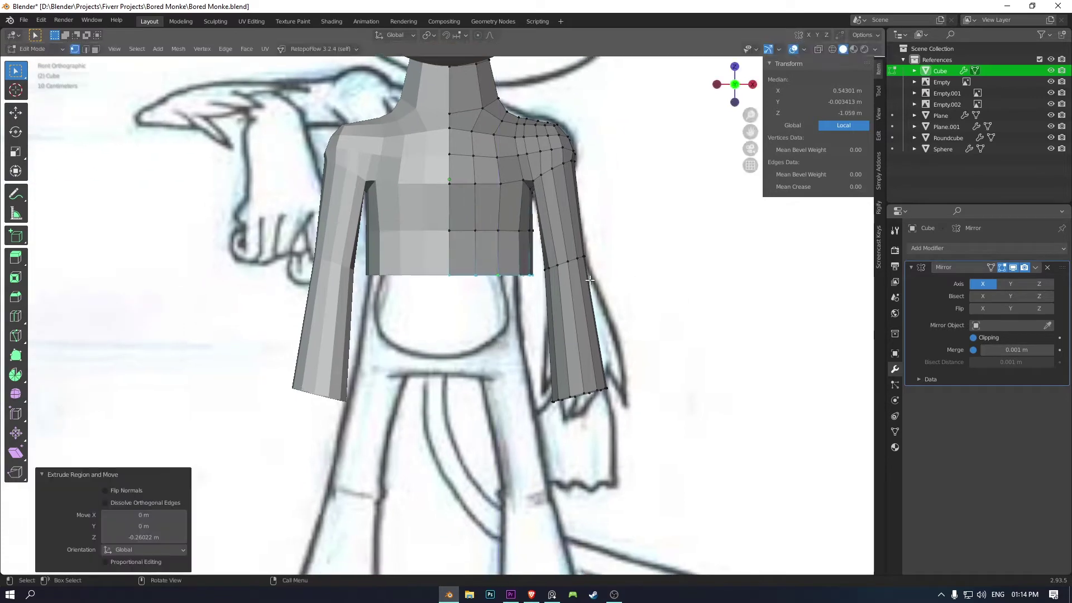
shift+middle_drag(629, 285, 606, 266)
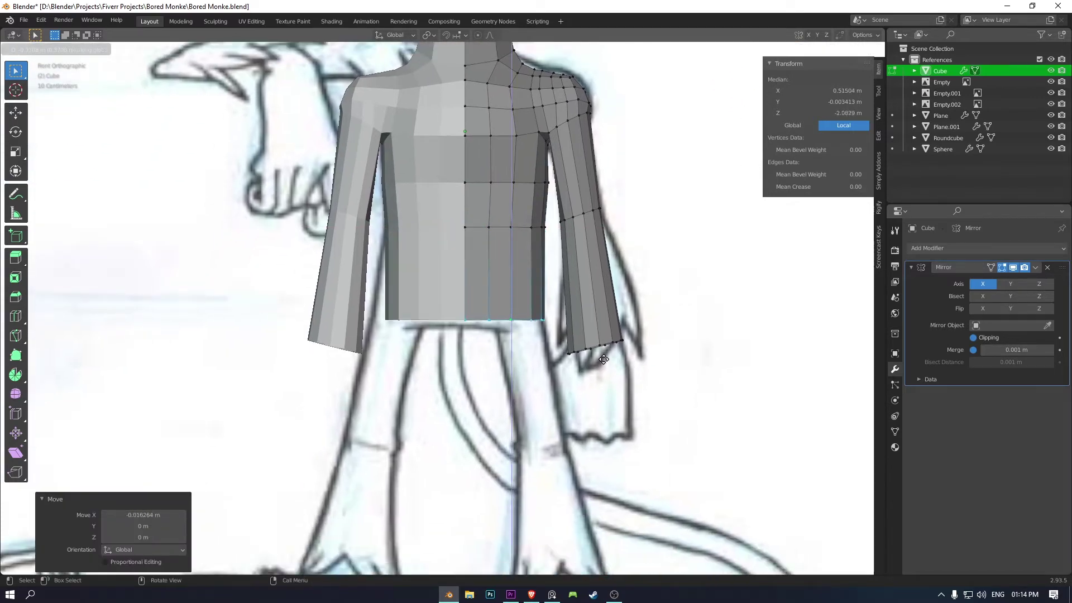
click(603, 366)
scroll(531, 296, up, 1)
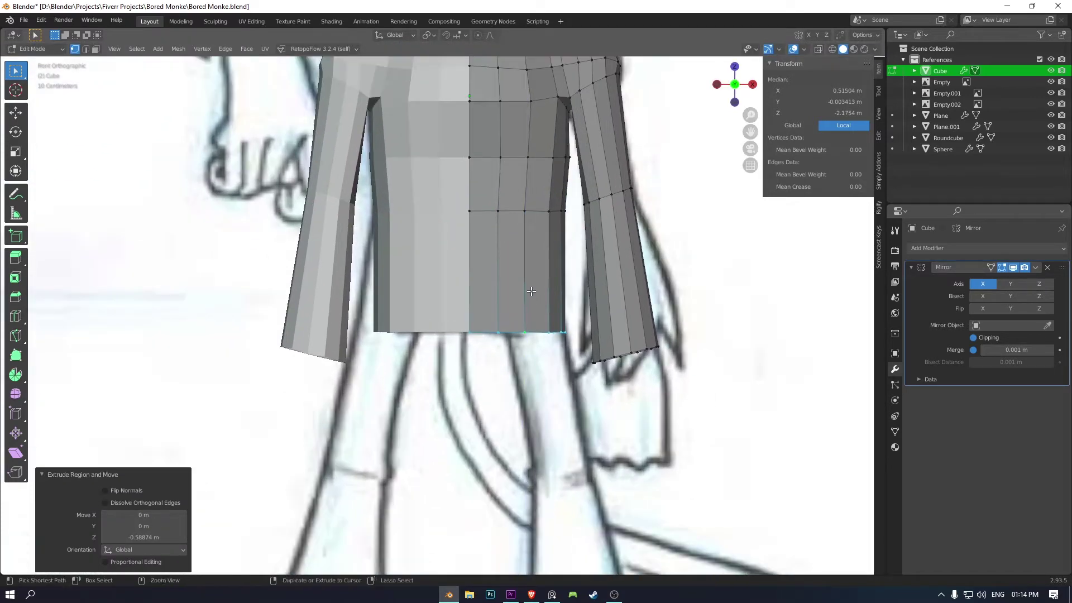
click(531, 291)
scroll(531, 290, down, 4)
Push the belly face outward front-to-back along Y.
key(KP_3)
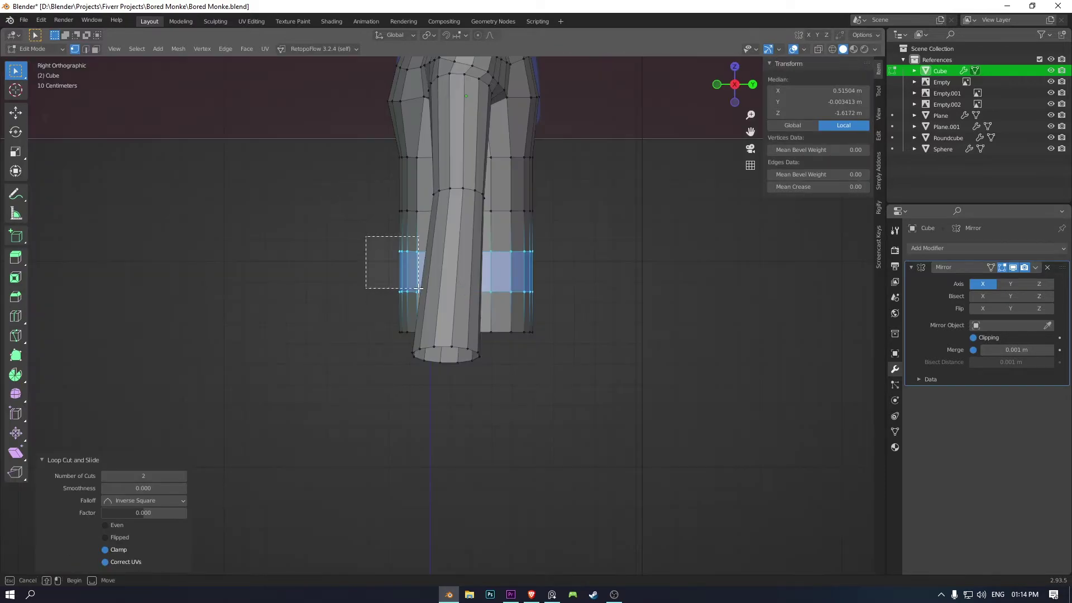
middle_drag(411, 296, 482, 330)
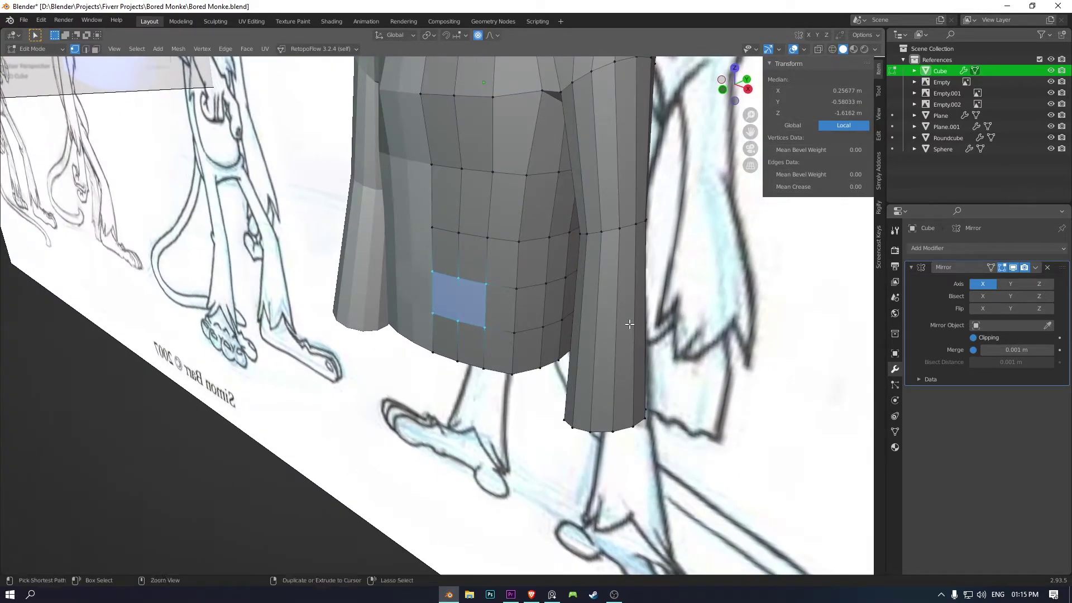
key(g)
key(y)
click(550, 352)
middle_drag(550, 351, 563, 201)
key(g)
key(y)
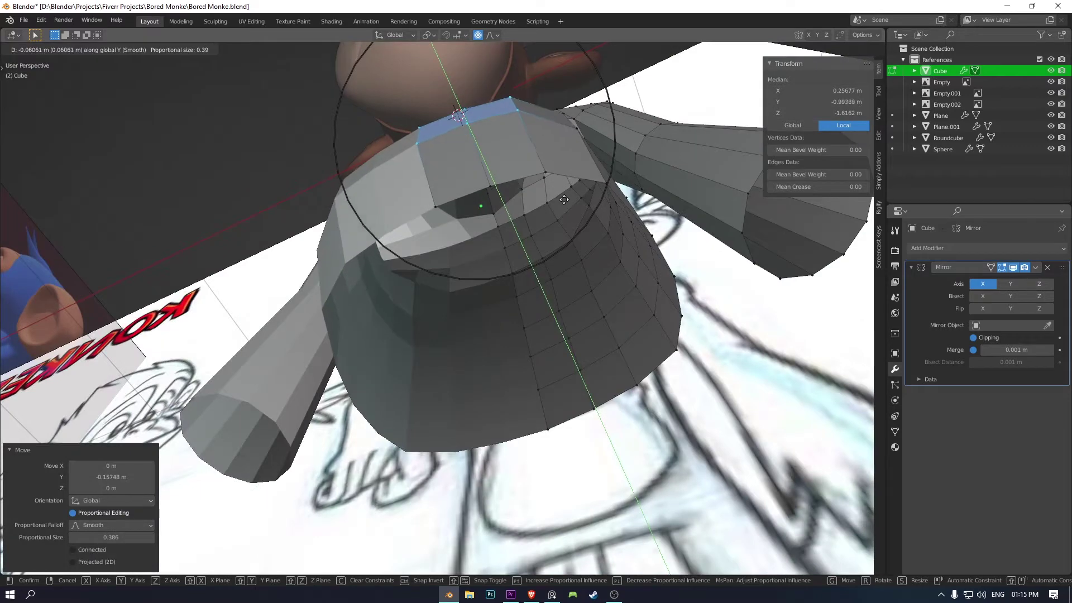
click(564, 201)
Round the belly with proportional-editing moves of its vertices.
key(KP_1)
scroll(619, 216, up, 1)
scroll(620, 215, up, 1)
click(625, 211)
key(g)
click(619, 217)
middle_drag(620, 218, 607, 251)
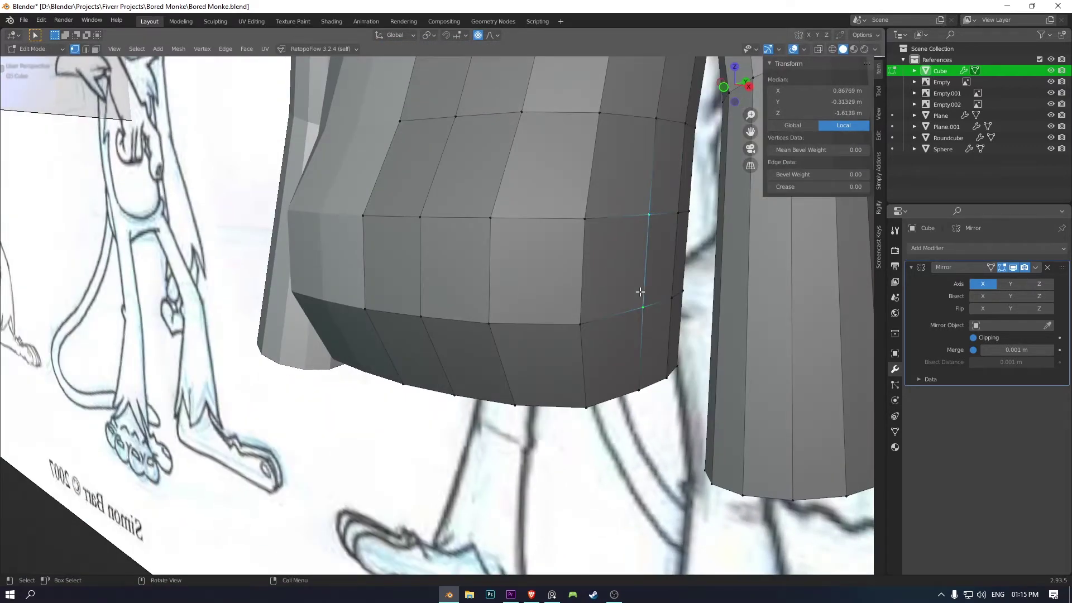
key(KP_1)
key(g)
click(657, 290)
scroll(657, 290, down, 3)
Exit Edit Mode and select the reference sketch so the bust stands before it.
key(Tab)
scroll(545, 242, down, 2)
click(617, 306)
scroll(626, 324, down, 2)
middle_drag(627, 324, 634, 339)
key(KP_1)
scroll(634, 339, up, 4)
Shape the chest centre with a proportional-editing move on the body mesh.
click(468, 268)
key(Tab)
scroll(467, 268, up, 2)
click(441, 302)
key(g)
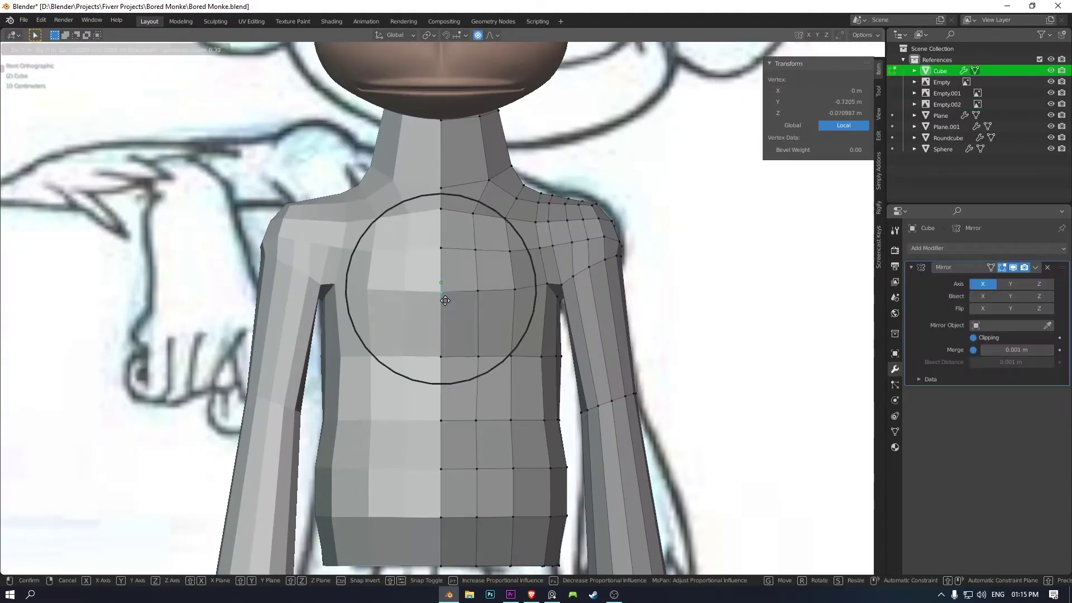
click(454, 304)
Soft-move a short row of body vertices, then select the reference sketch in front view.
ctrl+click(481, 304)
scroll(514, 316, down, 2)
mouse_move(514, 316)
middle_down()
mouse_move(477, 349)
mouse_move(395, 297)
middle_up()
key(g)
click(477, 348)
key(Tab)
click(581, 346)
key(KP_1)
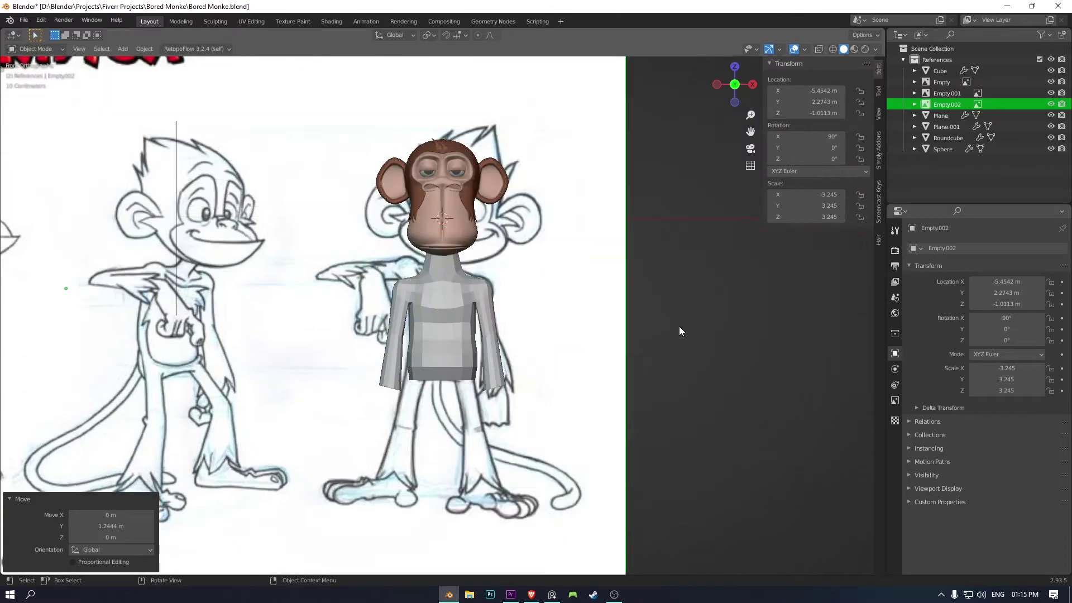
Deselect the reference image and look over the torso from the front.
click(679, 460)
scroll(566, 448, up, 1)
middle_drag(567, 448, 557, 465)
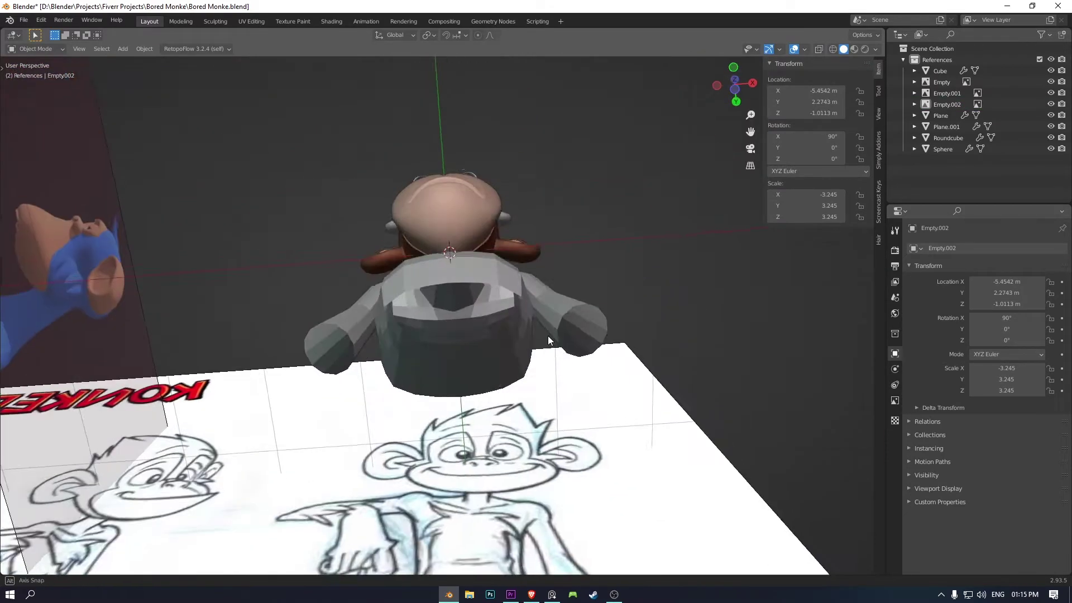
key(KP_1)
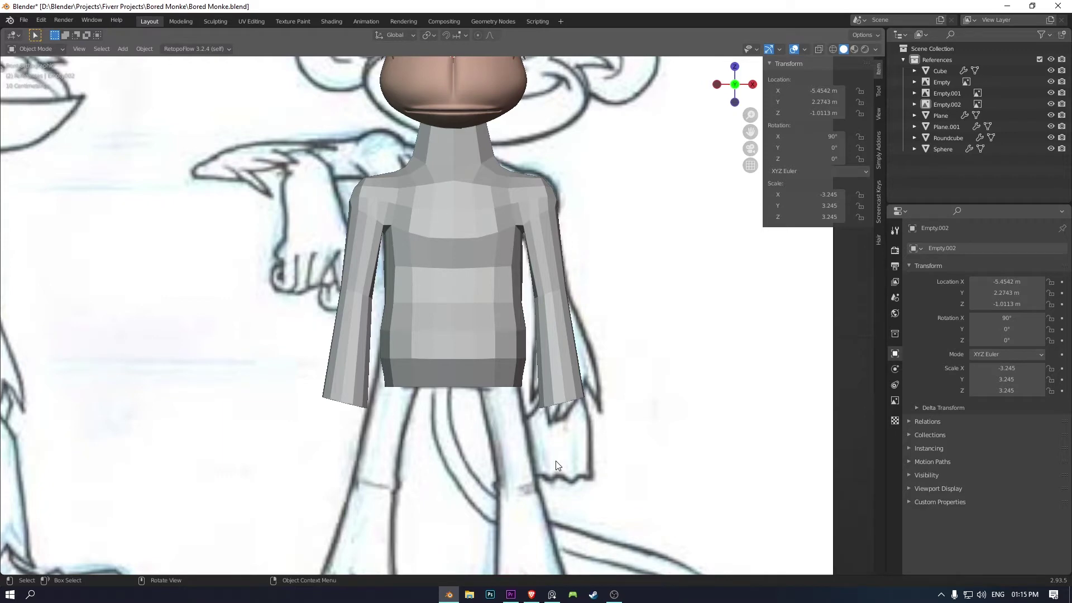
Reshape the shoulder by moving a vertex with proportional editing.
click(524, 207)
key(Tab)
scroll(508, 212, up, 2)
key(g)
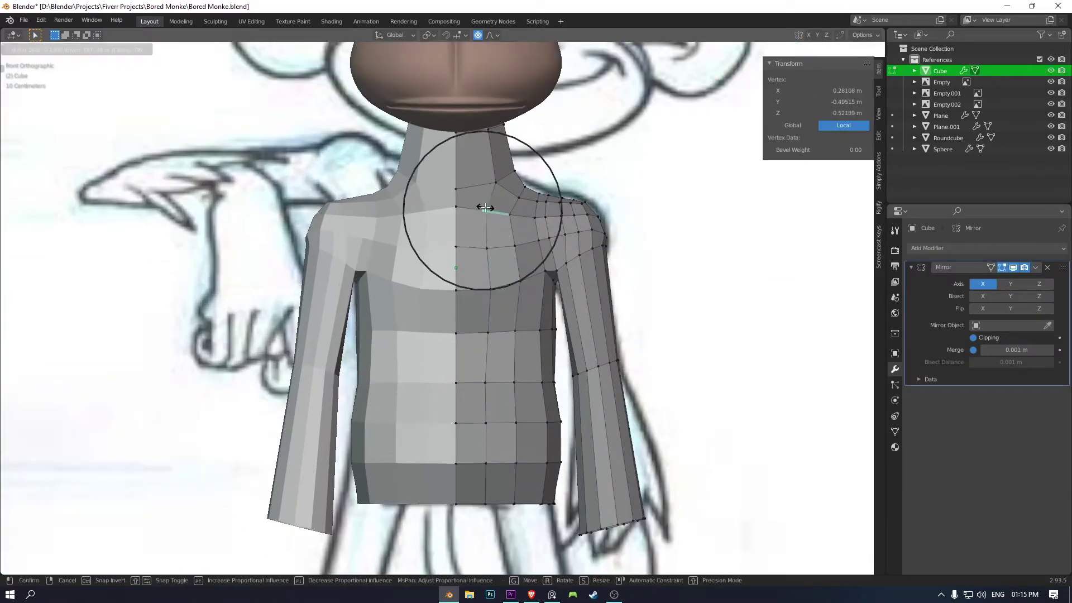
click(511, 212)
key(alt+z)
key(alt+z)
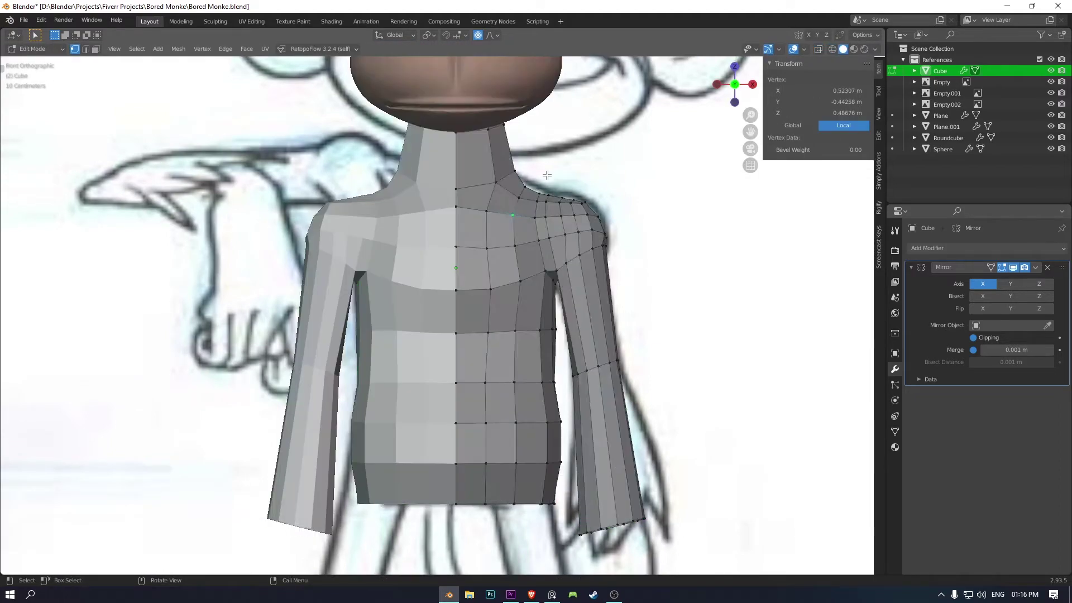
key(Tab)
Return to Edit Mode on the body and select a vertex on the torso front.
scroll(547, 175, down, 5)
middle_drag(547, 175, 731, 252)
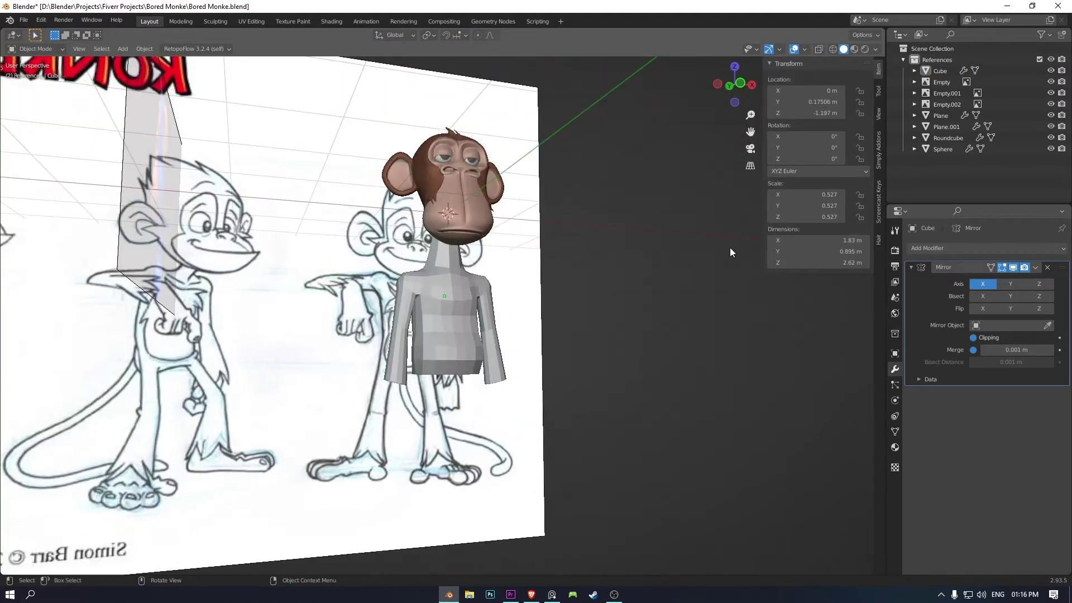
key(KP_1)
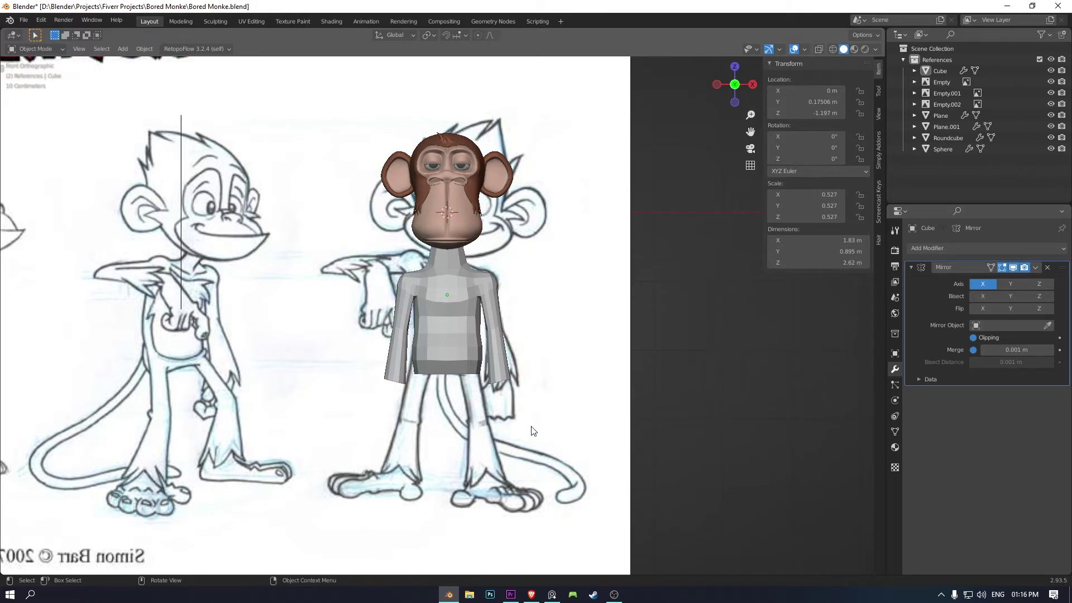
scroll(657, 407, down, 3)
scroll(463, 390, up, 4)
scroll(485, 414, up, 3)
key(Tab)
middle_drag(484, 414, 474, 347)
click(473, 347)
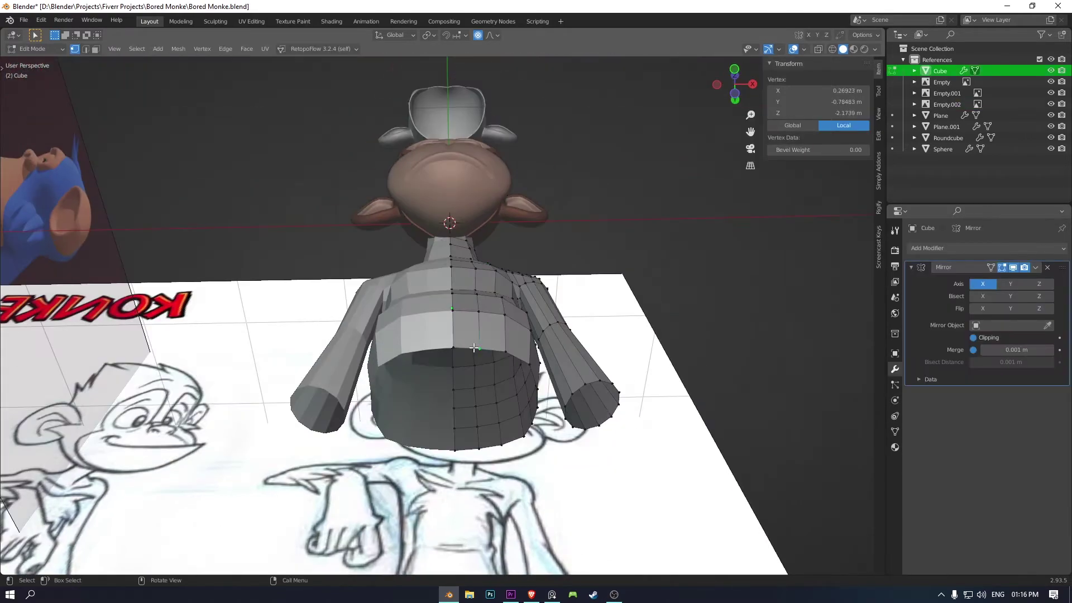
Add three evenly spaced vertical loops down the torso front and scale them along X.
click(472, 405)
right_click(471, 406)
key(s)
key(x)
click(558, 403)
Move a face loop near the torso bottom vertically along Z in side view.
key(KP_3)
key(g)
key(z)
click(551, 406)
middle_drag(550, 407, 607, 355)
key(Tab)
key(KP_1)
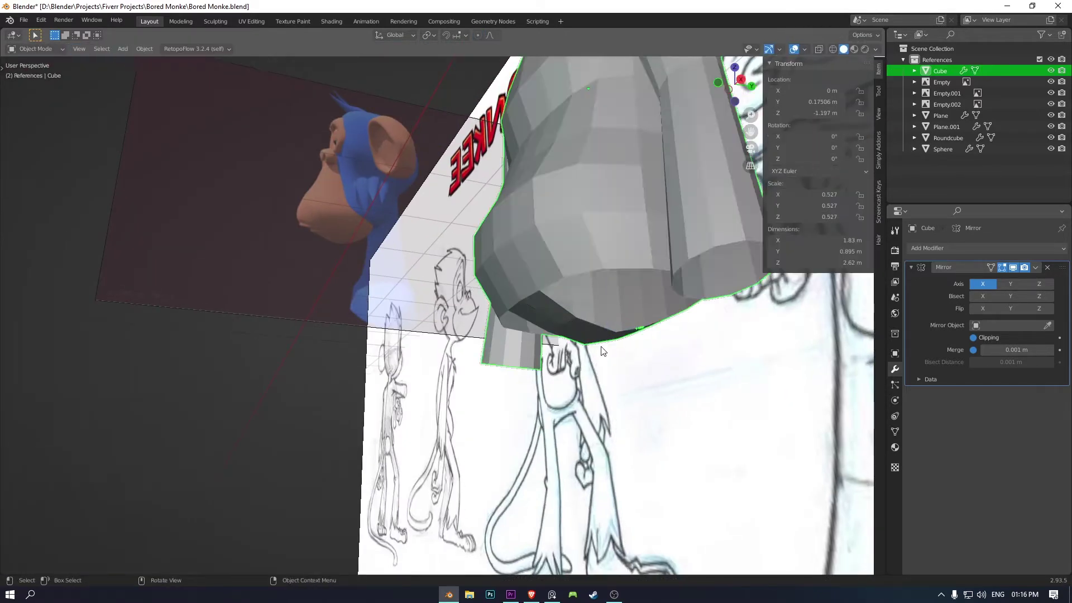
scroll(580, 346, down, 3)
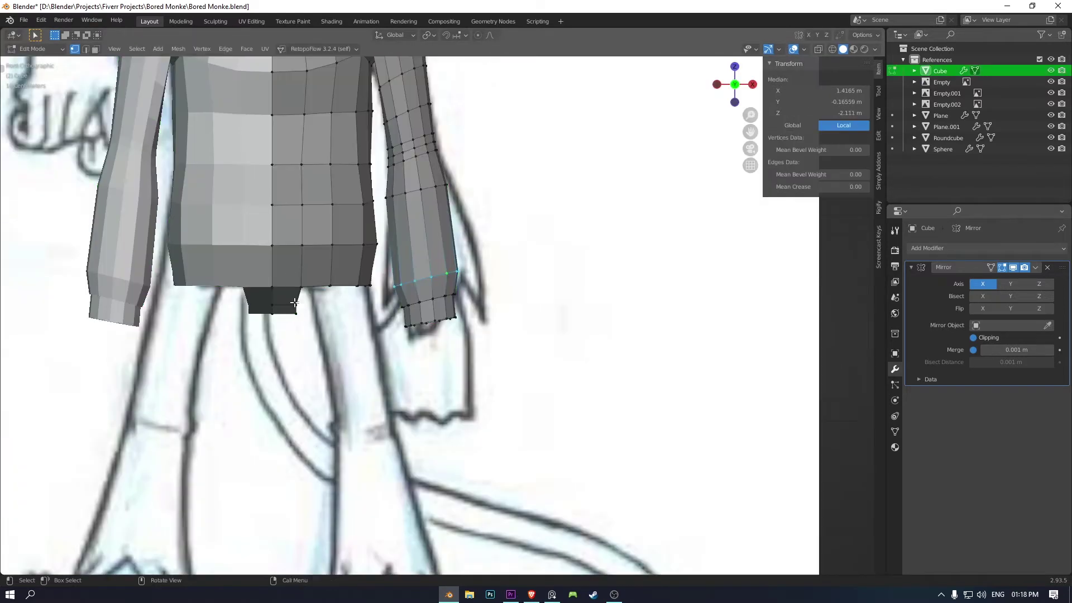
Narrow the torso's rounded underside by sliding a vertex along its edges.
mouse_move(294, 302)
middle_down()
mouse_move(245, 474)
mouse_move(381, 412)
mouse_move(360, 405)
middle_up()
ctrl+click(246, 474)
key(Escape)
key(g)
key(g)
click(347, 419)
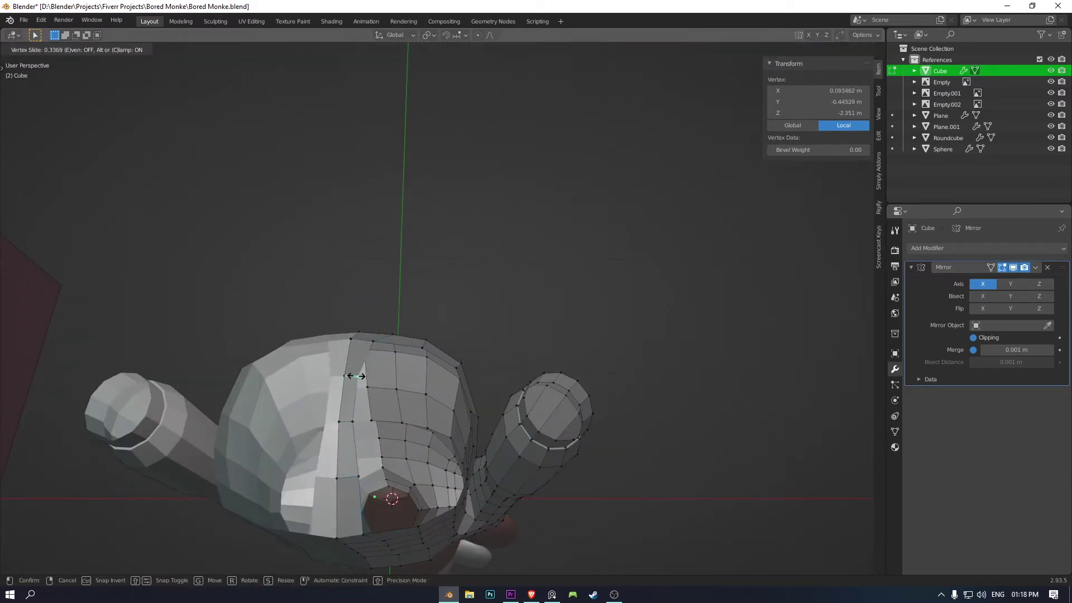
Select the torso's bottom vertex loop and flatten it to zero height with S Z 0.
ctrl+click(361, 481)
key(KP_1)
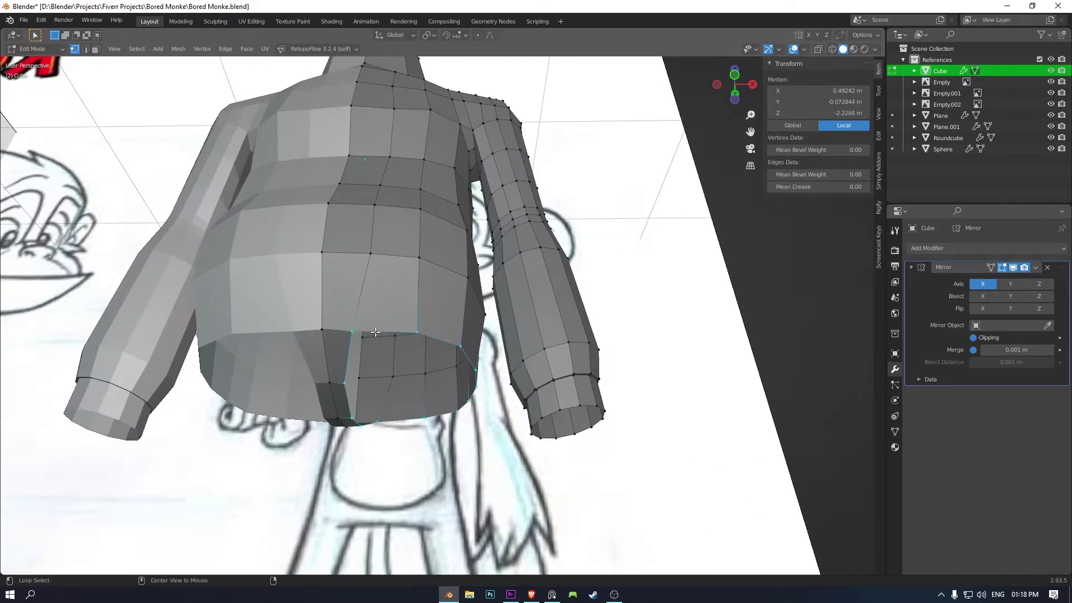
scroll(376, 332, up, 4)
scroll(375, 332, down, 2)
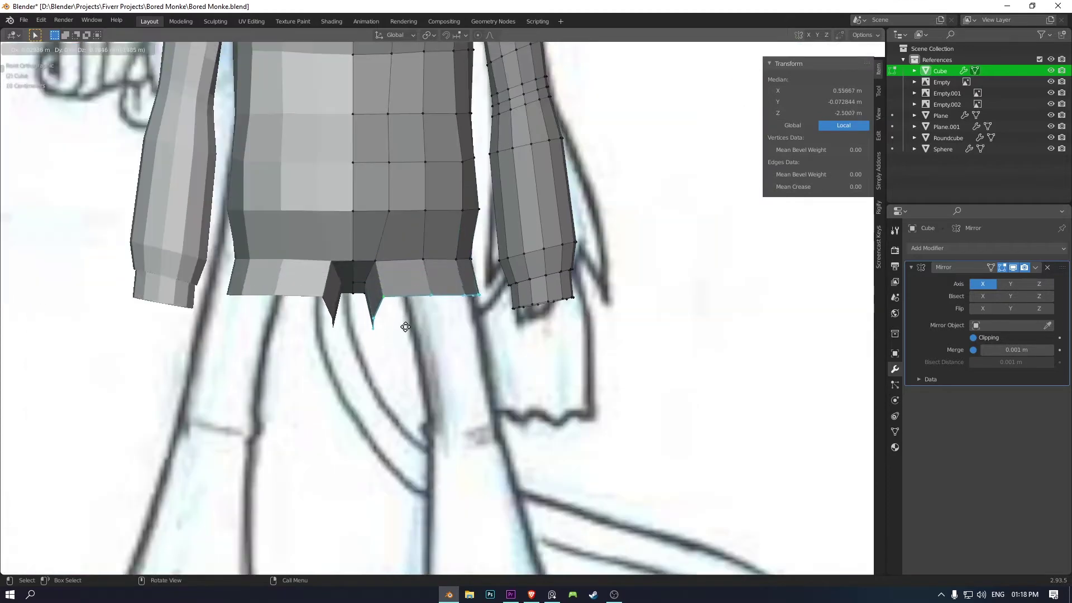
key(s)
key(z)
key(0)
key(Return)
Round the bottom opening into a circle with LoopTools, extrude it down and shrink it to 0.51.
middle_drag(405, 327, 484, 302)
right_click(485, 302)
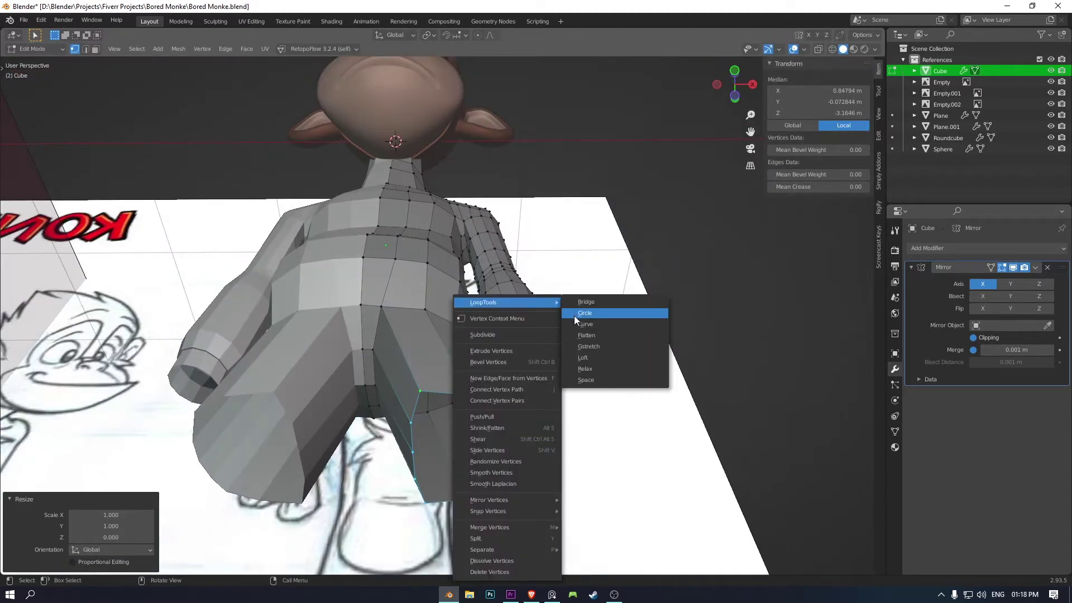
middle_drag(573, 316, 519, 335)
key(KP_1)
scroll(519, 335, up, 3)
key(alt+z)
key(s)
click(519, 371)
Reposition the leg end, slide an edge loop along the new leg and start beveling it.
key(g)
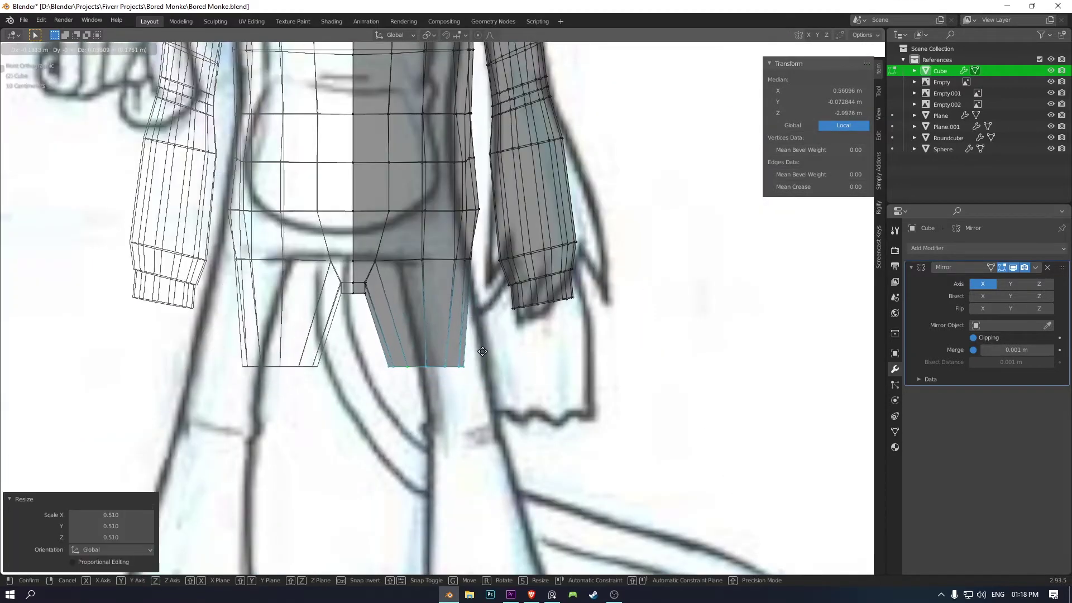
click(487, 352)
key(alt+z)
click(555, 350)
mouse_move(556, 350)
middle_down()
mouse_move(497, 190)
mouse_move(580, 229)
middle_up()
click(501, 165)
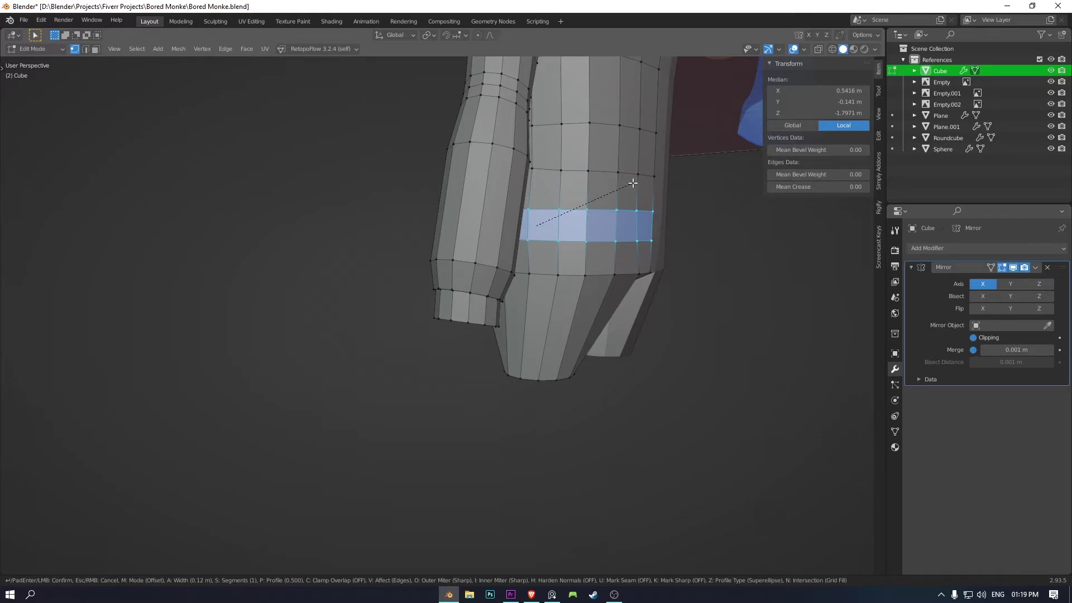
Confirm the bevelled leg ring and nudge the crotch and hip vertices into place.
click(633, 182)
middle_drag(633, 182, 538, 258)
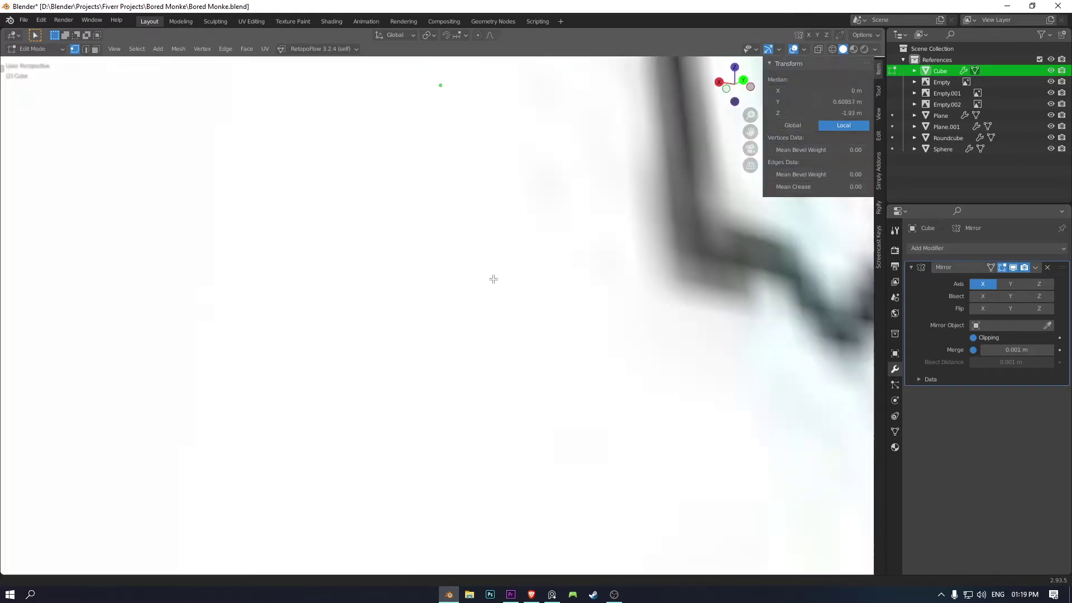
key(g)
click(490, 299)
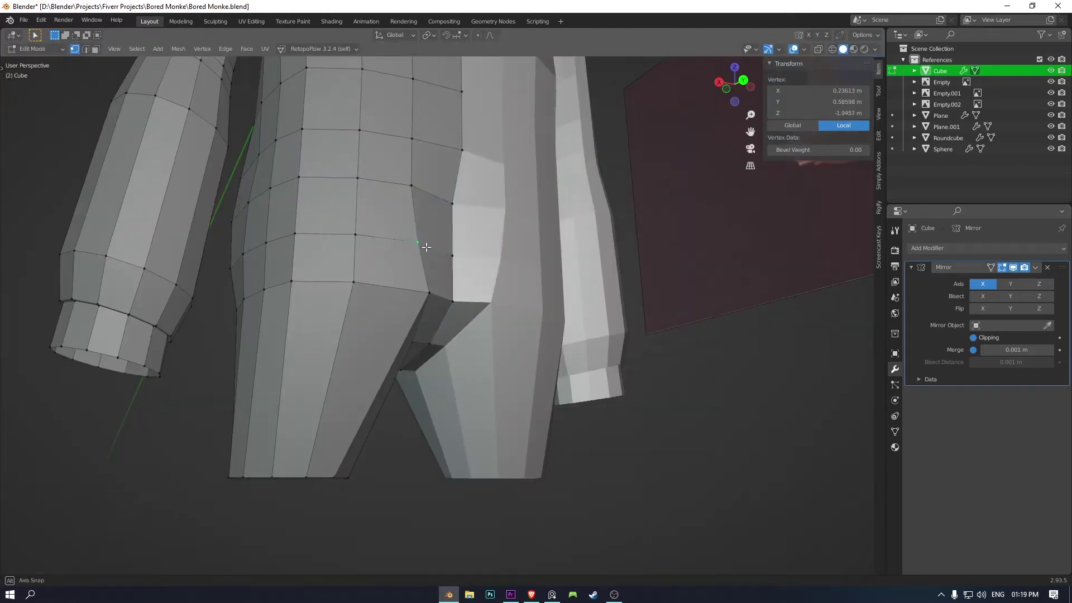
middle_drag(490, 299, 430, 253)
key(g)
click(398, 247)
key(g)
click(399, 247)
Move a vertical hip edge loop, then shift an inner-thigh vertex.
mouse_move(398, 247)
middle_down()
mouse_move(443, 233)
mouse_move(446, 159)
mouse_move(411, 144)
mouse_move(401, 242)
middle_up()
key(g)
click(442, 233)
alt+click(438, 235)
key(g)
click(439, 227)
key(g)
click(411, 144)
key(g)
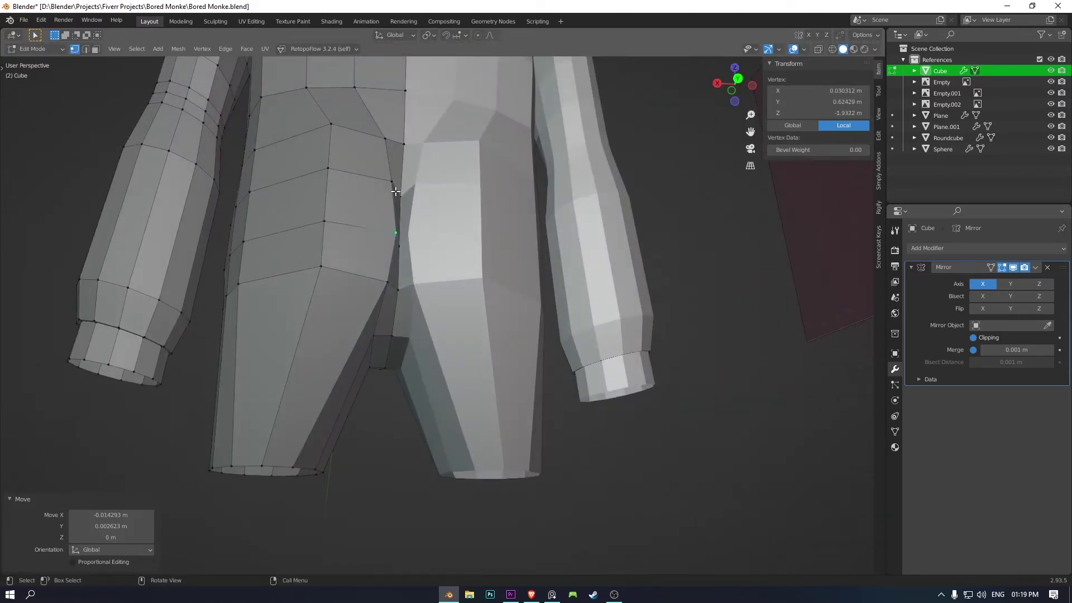
Move a chain of vertices on the leg horizontally, locked off the Z axis.
middle_drag(395, 192, 335, 279)
scroll(334, 279, up, 3)
ctrl+click(240, 499)
key(g)
key(z)
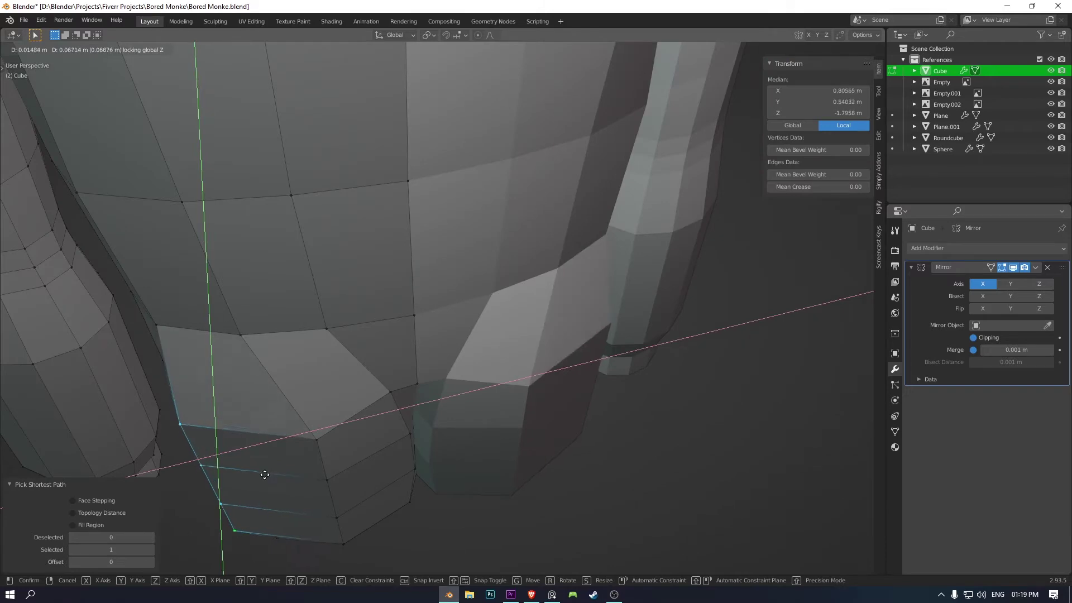
click(264, 475)
scroll(264, 469, down, 4)
Check the hip in side view and wireframe, then resume adjusting a hip vertex.
key(KP_3)
key(z)
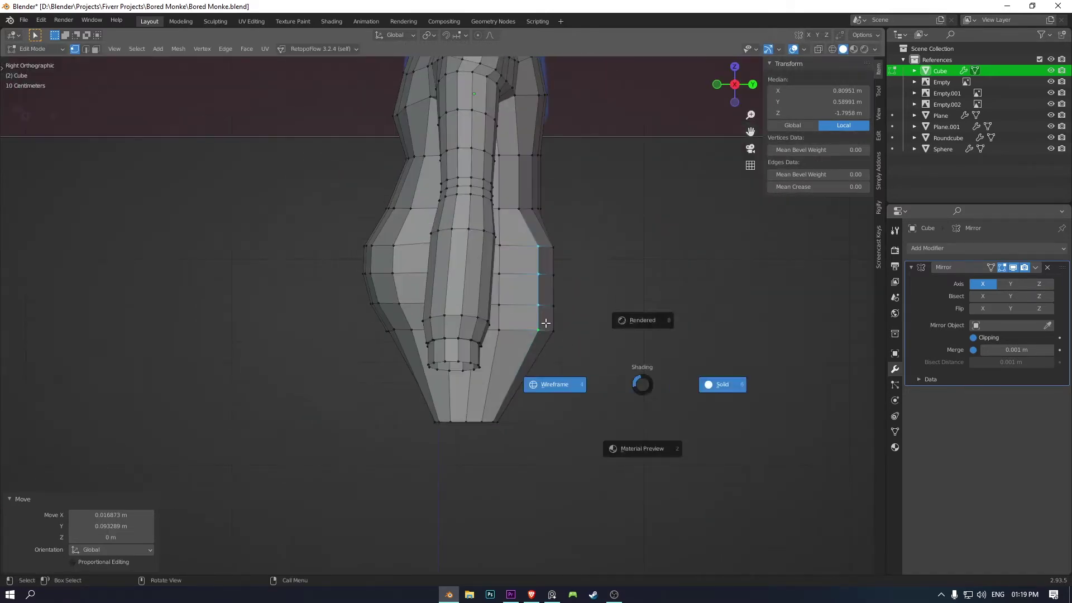
click(545, 323)
click(591, 313)
key(Tab)
middle_drag(564, 306, 486, 193)
key(Tab)
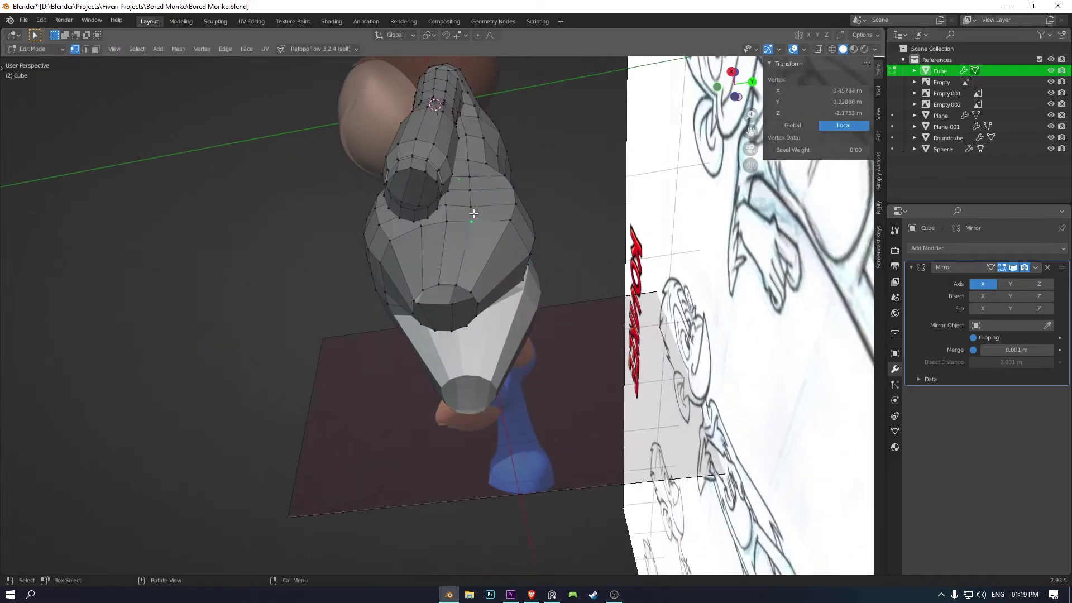
key(g)
click(486, 192)
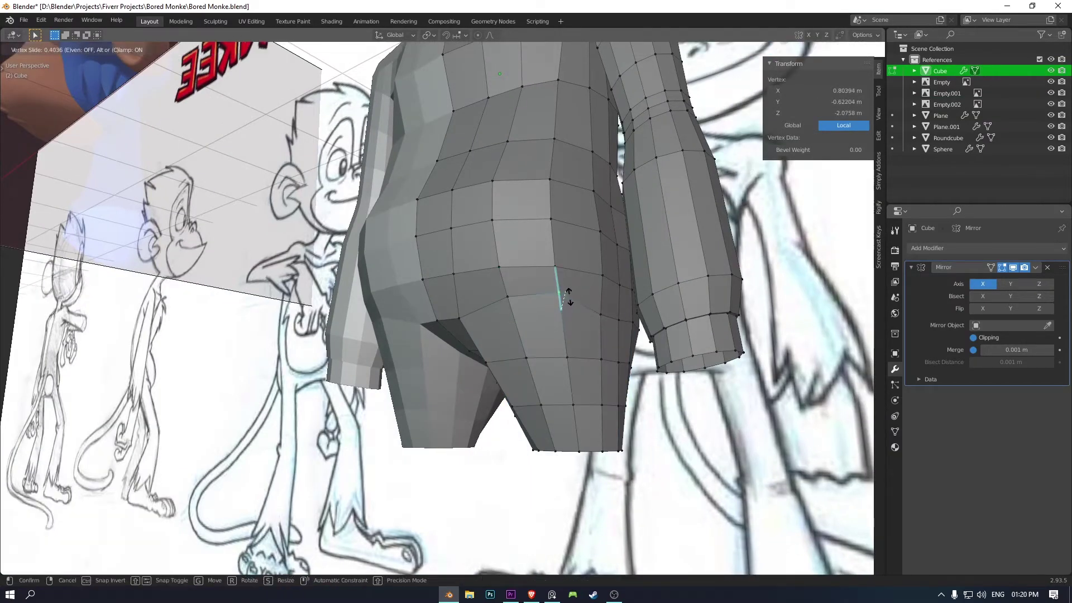
Slide a buttock vertex and extend the leg end down along Z toward the sketch's ankles.
click(569, 296)
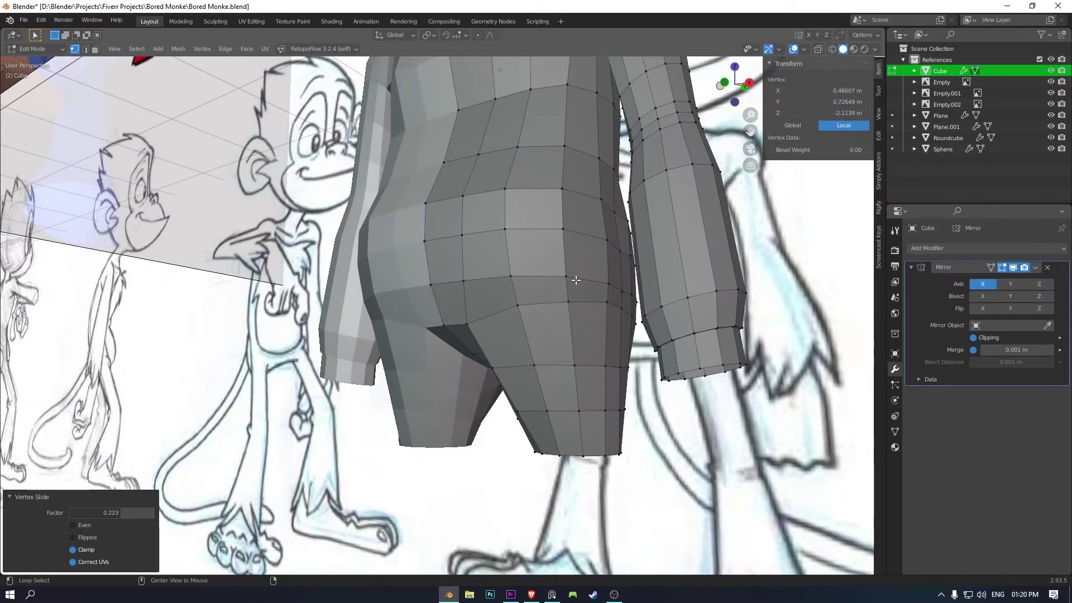
alt+click(576, 280)
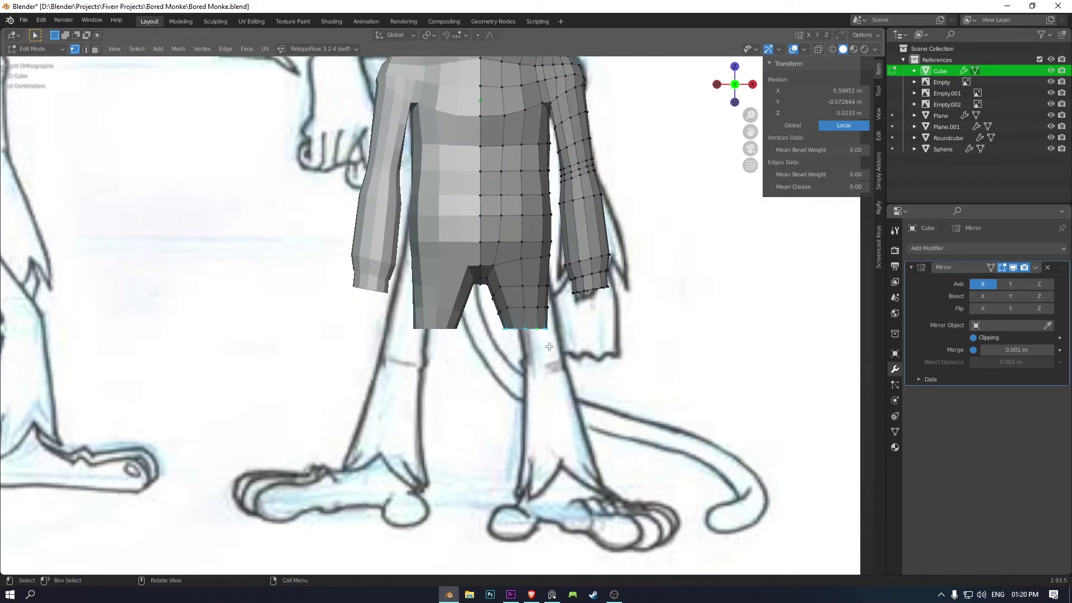
click(551, 367)
click(513, 315)
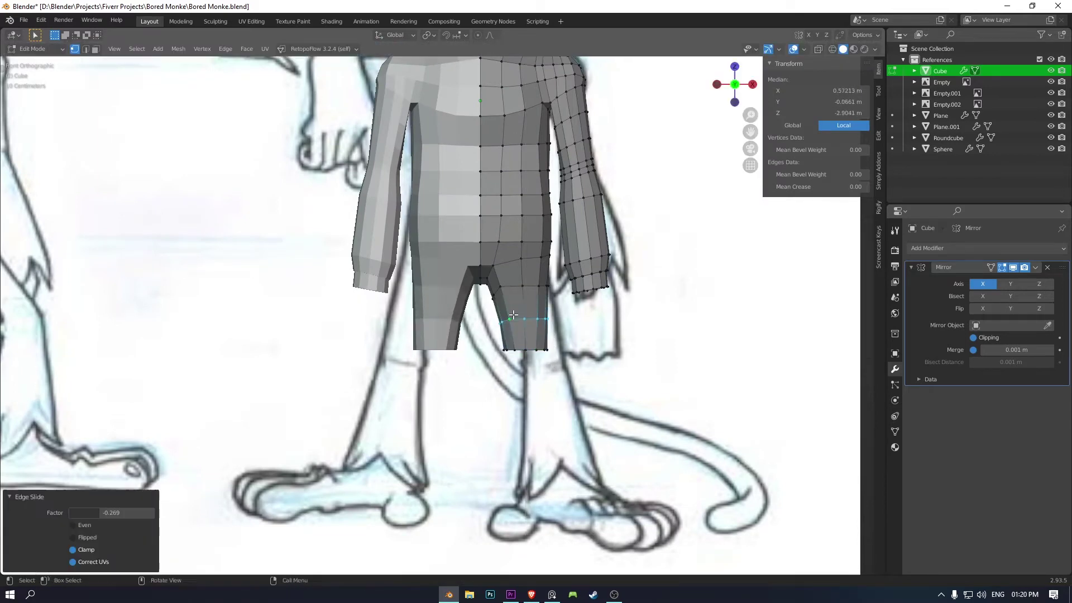
key(g)
key(z)
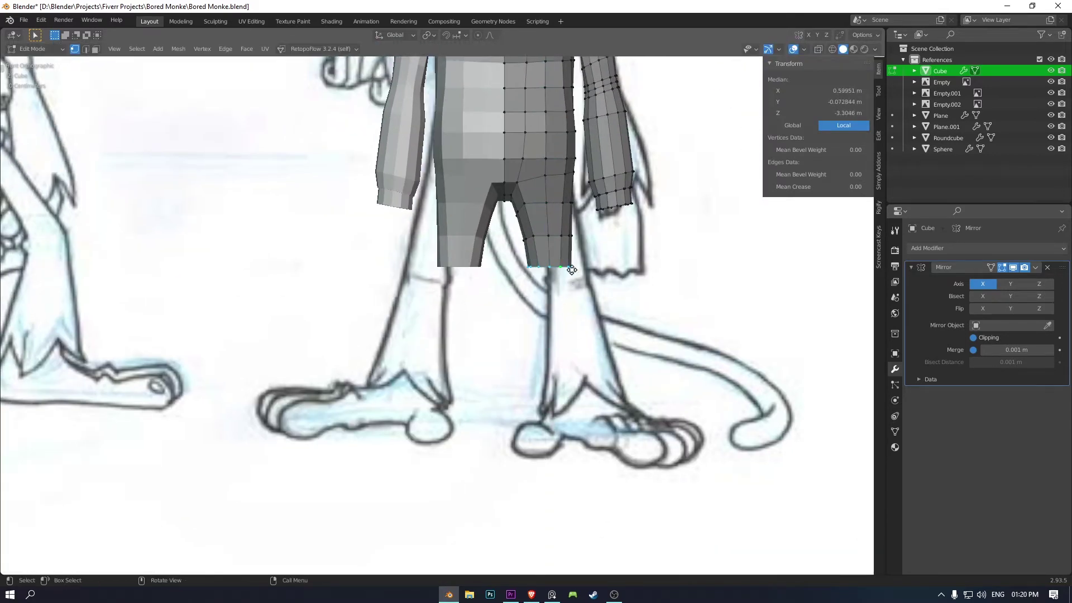
click(569, 408)
From a side view, move an edge loop lower on the leg.
middle_drag(569, 408, 510, 355)
scroll(510, 356, up, 3)
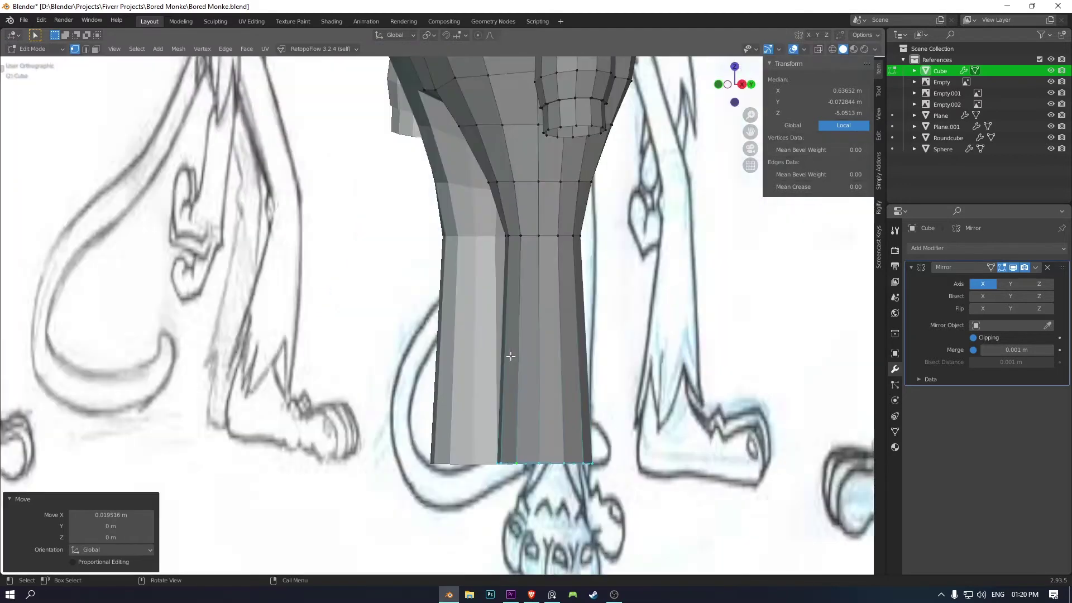
key(KP_3)
scroll(479, 319, down, 4)
alt+click(461, 264)
key(g)
click(455, 302)
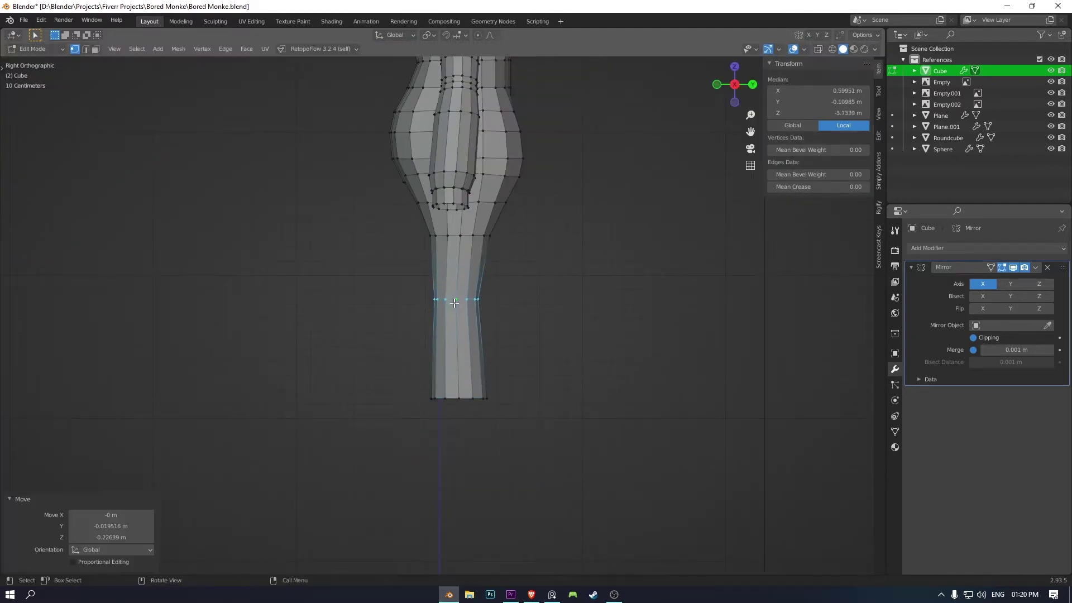
Confirm the bevelled ring and add a centred loop cut around the knee.
click(551, 309)
middle_drag(551, 309, 500, 330)
scroll(651, 332, up, 3)
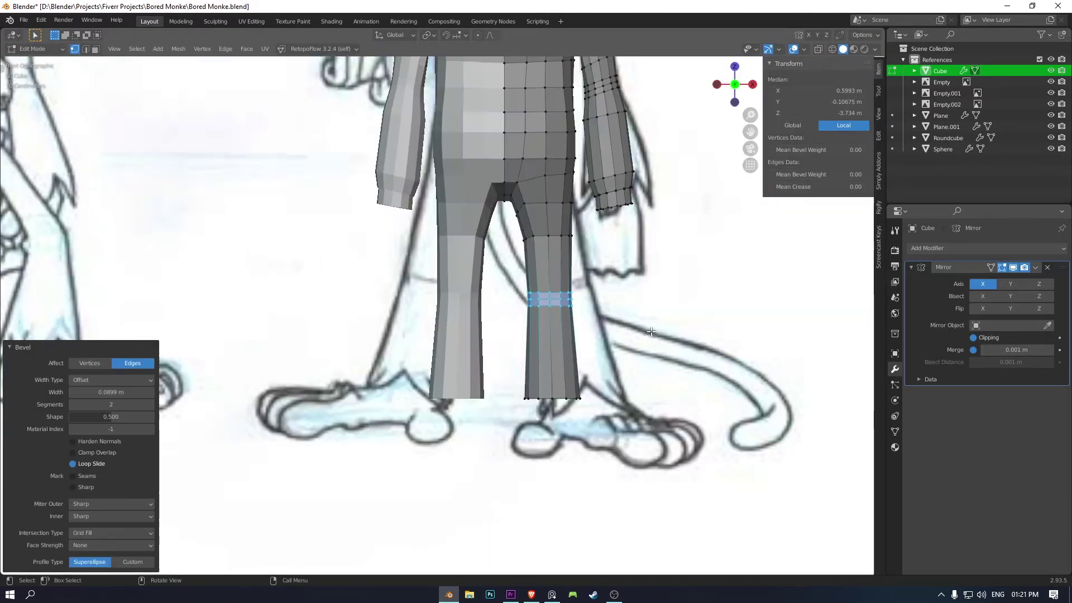
key(ctrl+r)
click(536, 261)
right_click(538, 262)
key(Tab)
scroll(557, 343, down, 5)
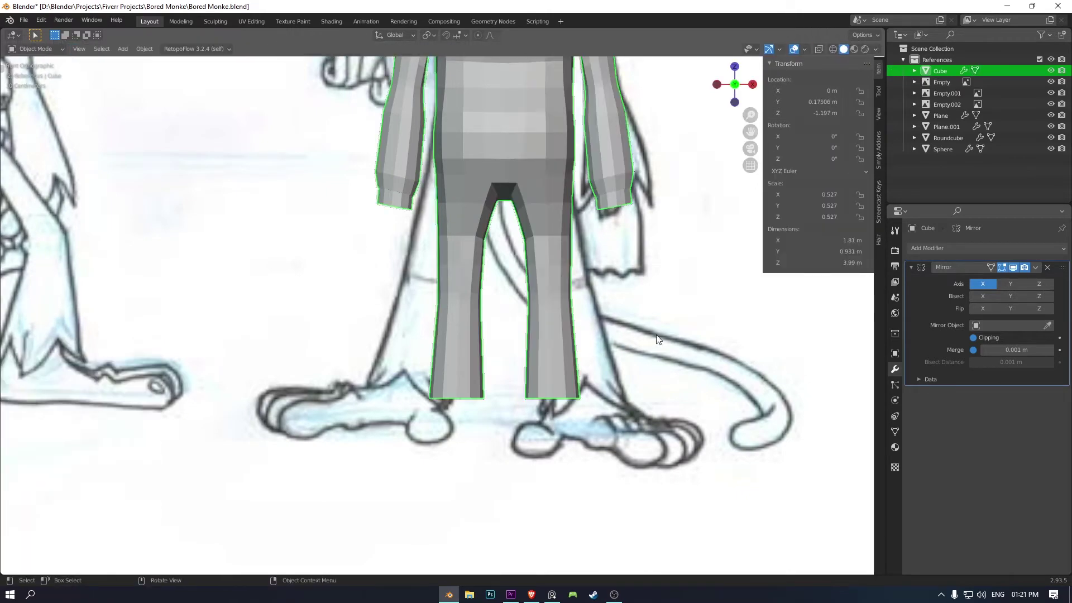
Add a Subdivision Surface modifier to the monkey body with viewport level 2.
scroll(502, 335, down, 4)
click(424, 357)
mouse_move(424, 357)
middle_down()
mouse_move(402, 362)
mouse_move(417, 367)
middle_up()
key(KP_1)
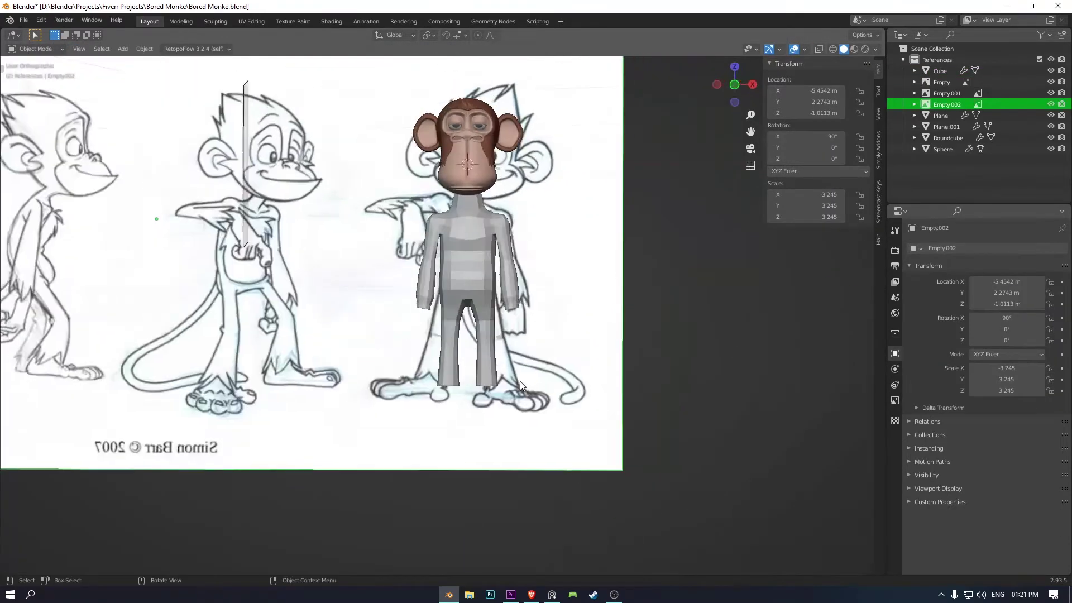
click(521, 380)
scroll(505, 302, up, 3)
scroll(478, 356, up, 2)
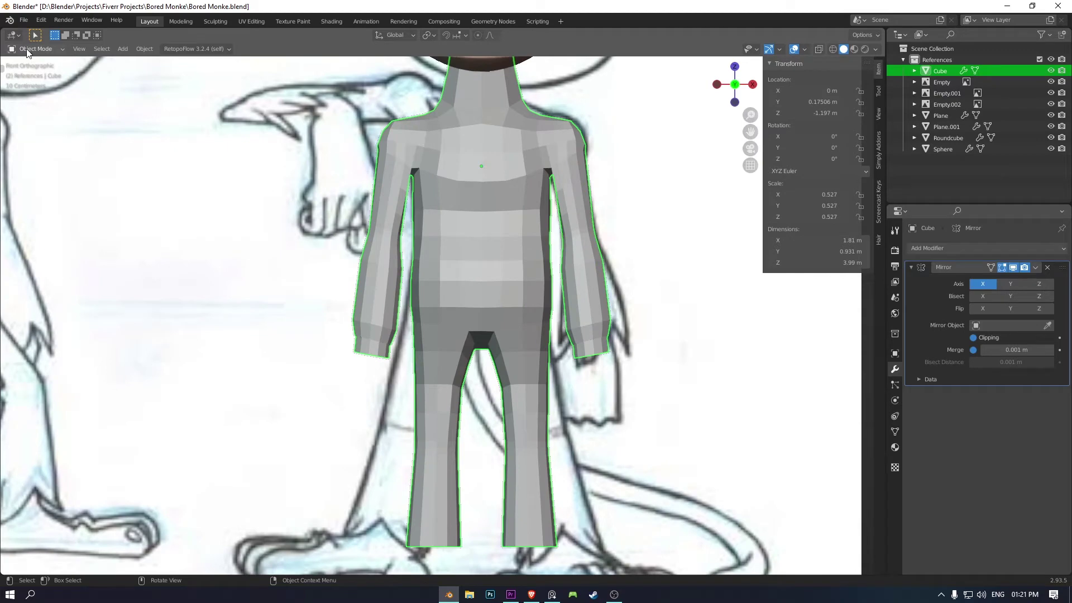
click(928, 252)
click(888, 451)
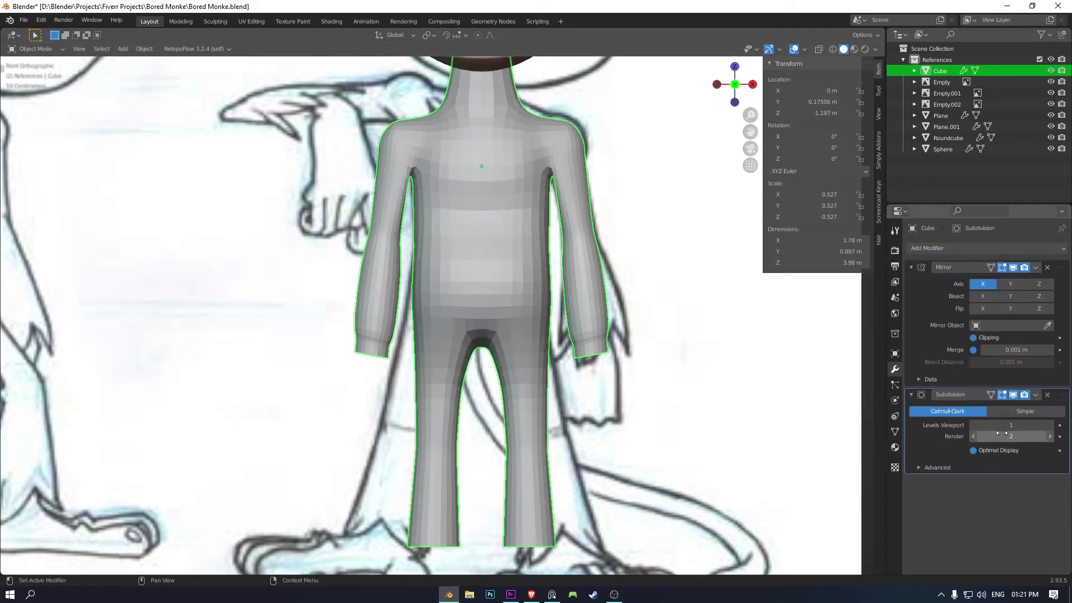
click(1052, 425)
scroll(681, 327, up, 3)
Slide a wrist loop along the arm and scale it slightly narrower.
key(Tab)
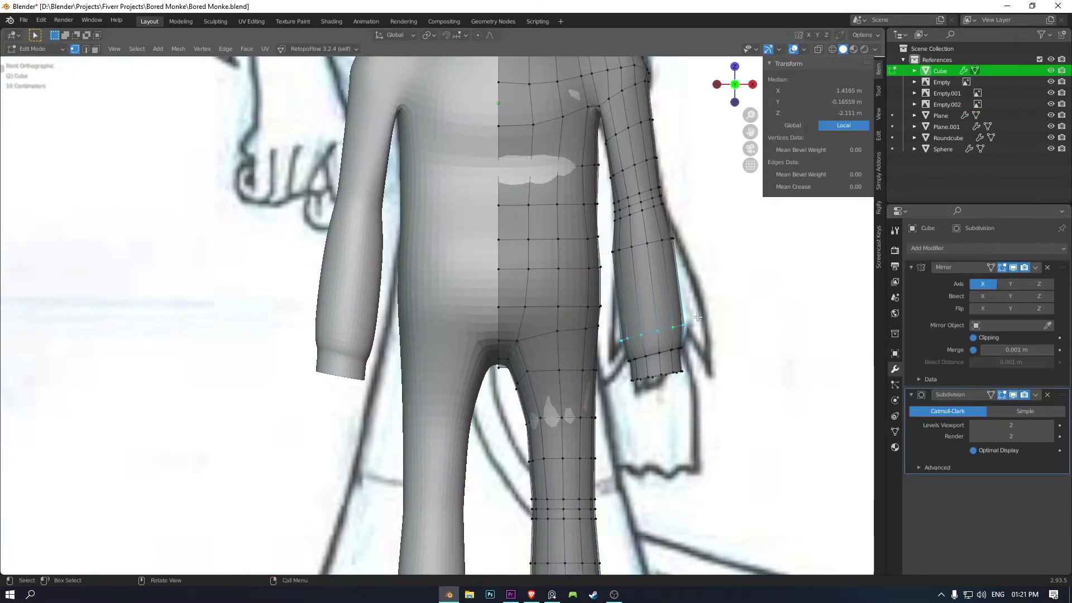
click(699, 304)
key(s)
click(690, 306)
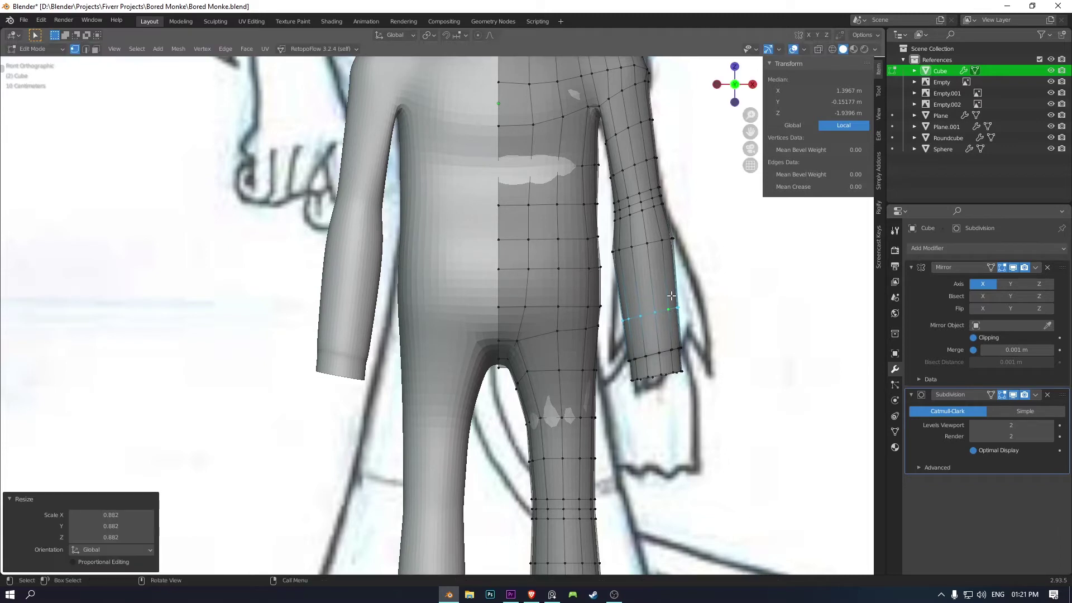
Slide the wrist edge loop along the arm and dissolve the extra forearm loop.
alt+click(660, 350)
key(g)
key(g)
click(654, 340)
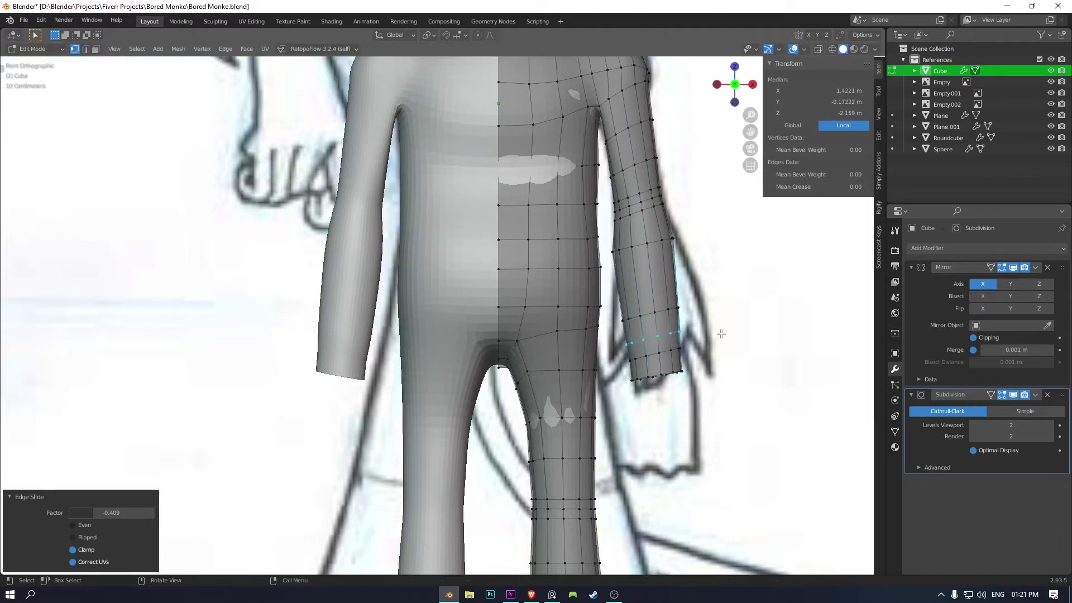
click(694, 409)
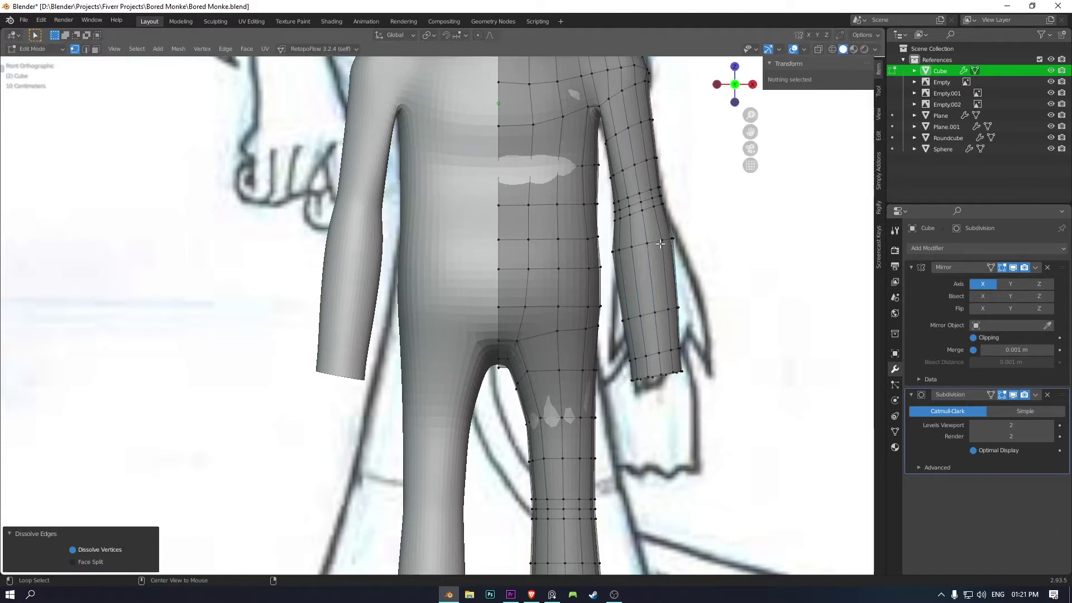
Reposition a forearm loop and scale the wrist loop smaller so the arm tapers.
alt+click(660, 243)
key(g)
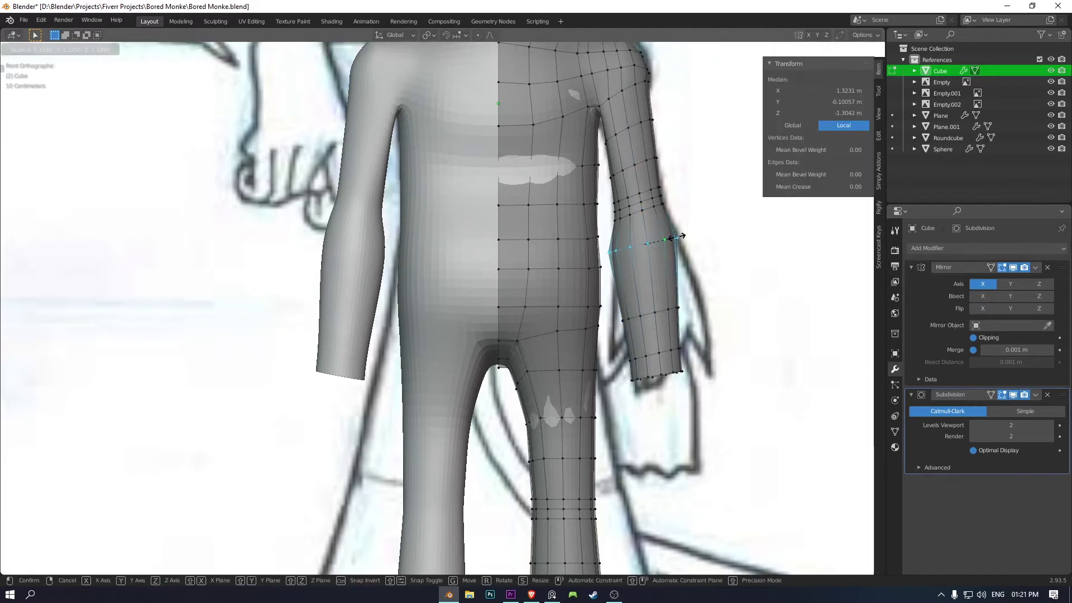
click(667, 301)
key(g)
click(670, 367)
alt+click(671, 373)
key(s)
click(664, 353)
click(681, 348)
key(Tab)
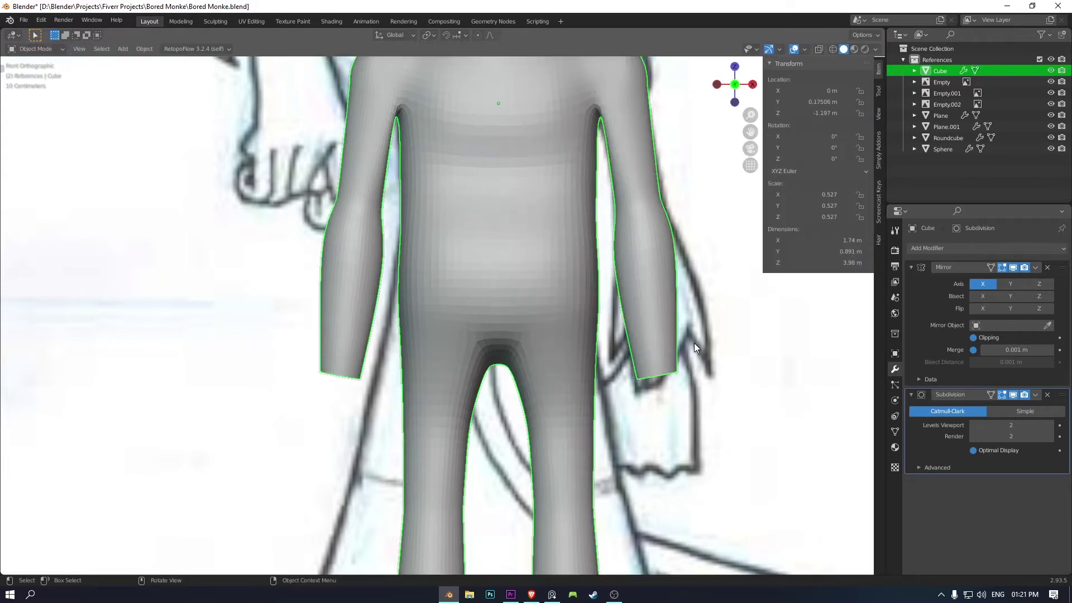
Push a reference sketch plane farther back behind the monkey model.
scroll(694, 343, down, 3)
click(713, 335)
mouse_move(713, 335)
middle_down()
mouse_move(790, 314)
mouse_move(622, 344)
mouse_move(651, 342)
middle_up()
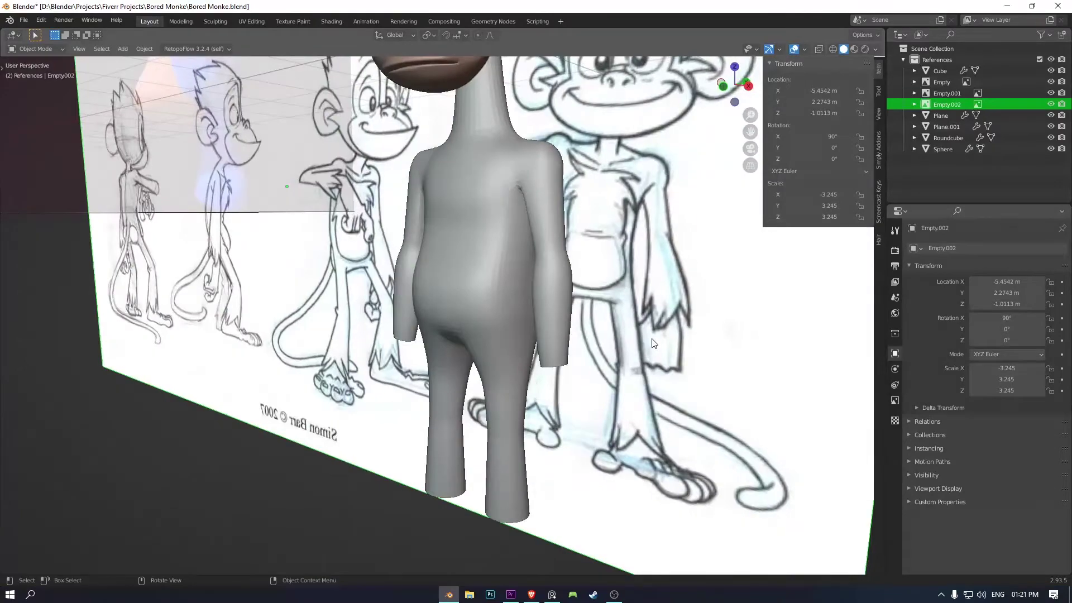
key(KP_1)
scroll(651, 342, up, 2)
scroll(670, 413, up, 2)
scroll(605, 421, down, 5)
mouse_move(605, 420)
middle_down()
mouse_move(383, 227)
mouse_move(438, 297)
middle_up()
click(621, 245)
key(g)
middle_drag(621, 245, 598, 313)
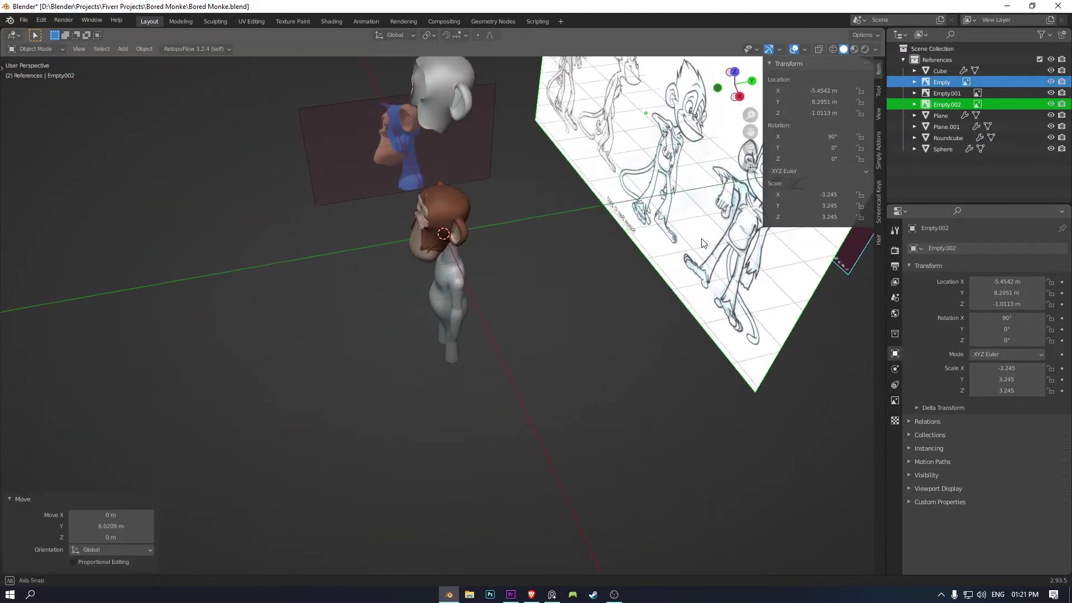
click(597, 312)
Select the monkey body and switch it into Sculpt Mode with the Grab brush.
middle_drag(296, 289, 585, 534)
click(617, 597)
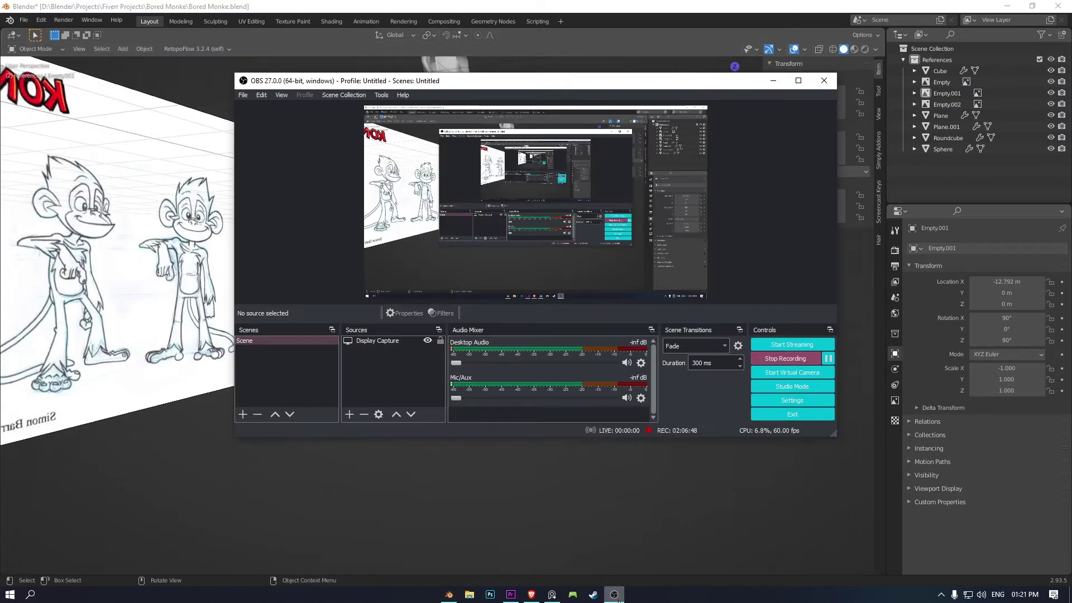
click(614, 594)
key(KP_1)
scroll(459, 261, up, 5)
click(458, 261)
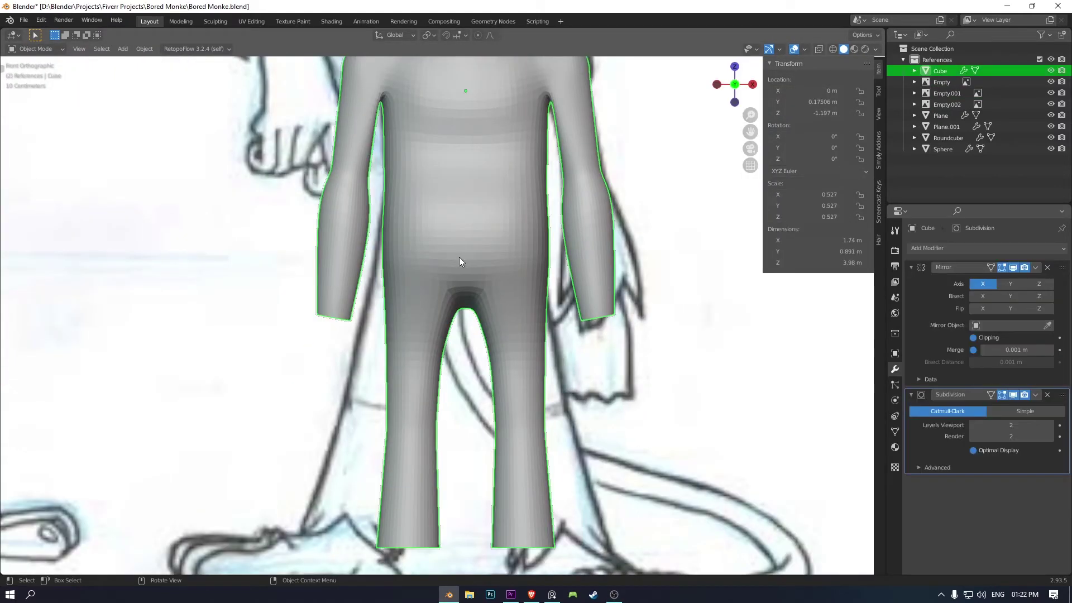
click(41, 87)
mouse_move(335, 168)
middle_down()
mouse_move(565, 226)
mouse_move(510, 249)
mouse_move(524, 191)
mouse_move(491, 289)
mouse_move(545, 259)
middle_up()
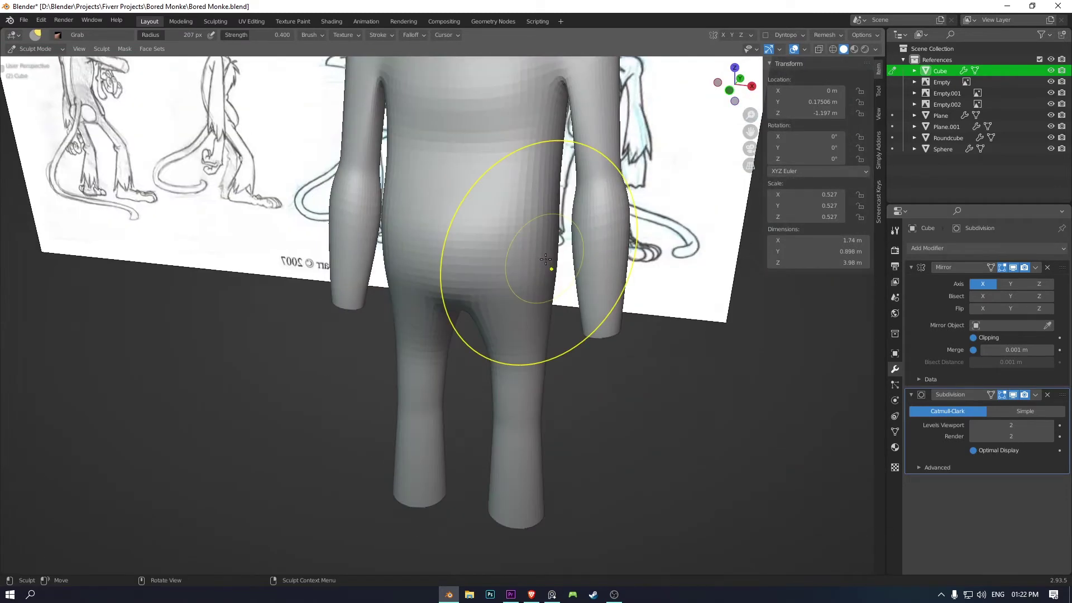
Shape the shoulders with the Grab brush, checking them from the front, side and back.
key(KP_1)
scroll(412, 276, up, 3)
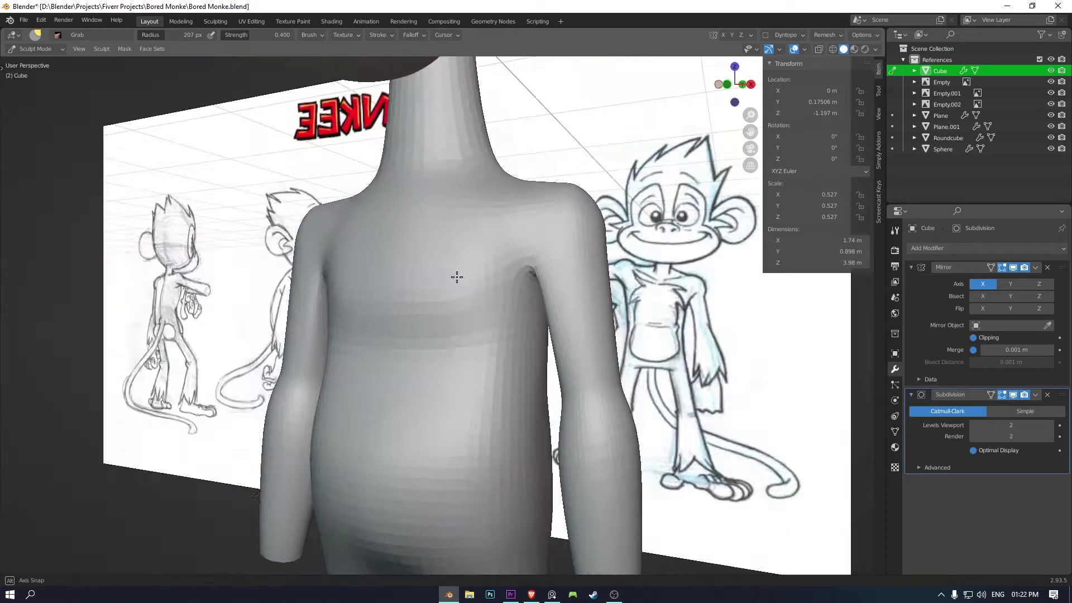
mouse_move(511, 271)
middle_down()
mouse_move(418, 296)
mouse_move(477, 240)
mouse_move(497, 198)
middle_up()
alt+middle_drag(520, 235, 519, 265)
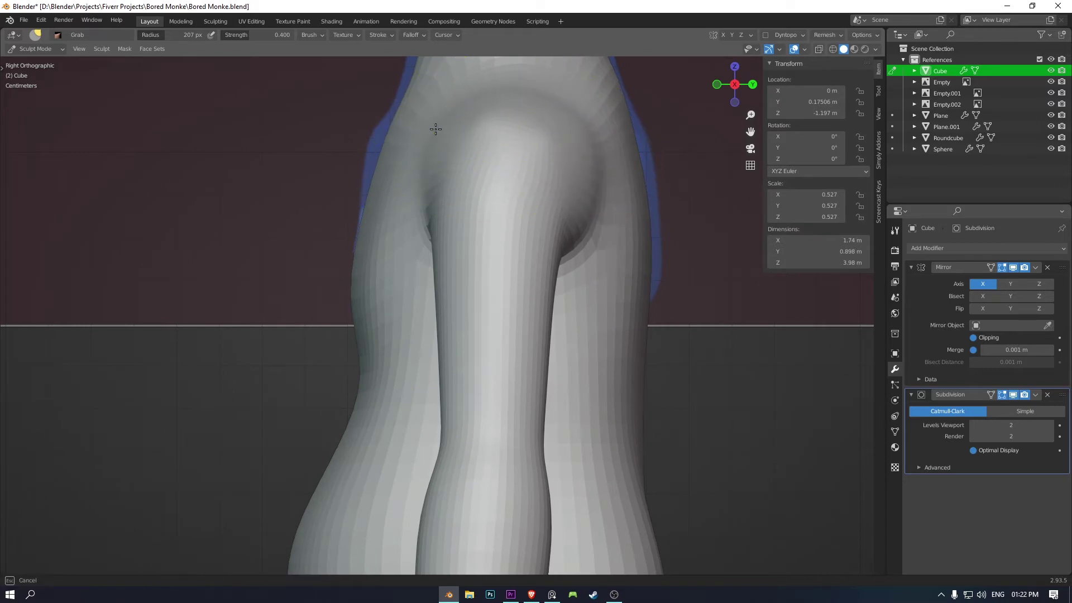
mouse_move(571, 252)
alt+middle_down()
mouse_move(584, 254)
mouse_move(603, 201)
mouse_move(618, 213)
mouse_move(510, 256)
mouse_move(550, 280)
mouse_move(497, 287)
alt+middle_up()
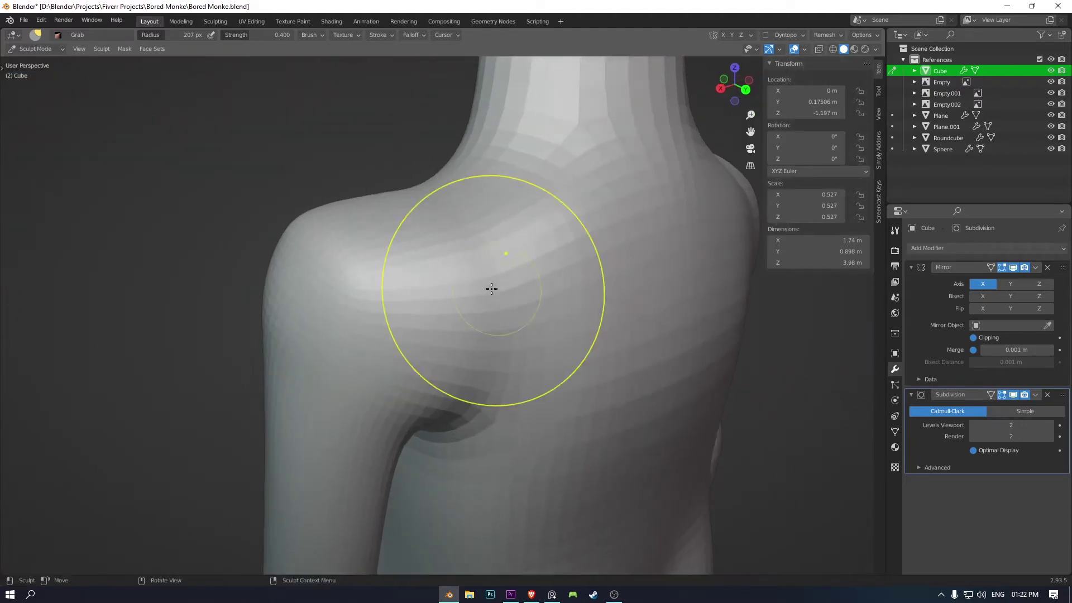
key(Tab)
mouse_move(364, 312)
middle_down()
mouse_move(472, 280)
mouse_move(437, 303)
mouse_move(313, 295)
mouse_move(550, 268)
mouse_move(479, 240)
mouse_move(475, 208)
middle_up()
ctrl+click(472, 280)
key(Tab)
Refine the torso against the sketch, inspect its topology in wireframe, and save the file.
scroll(475, 207, down, 4)
scroll(461, 193, down, 2)
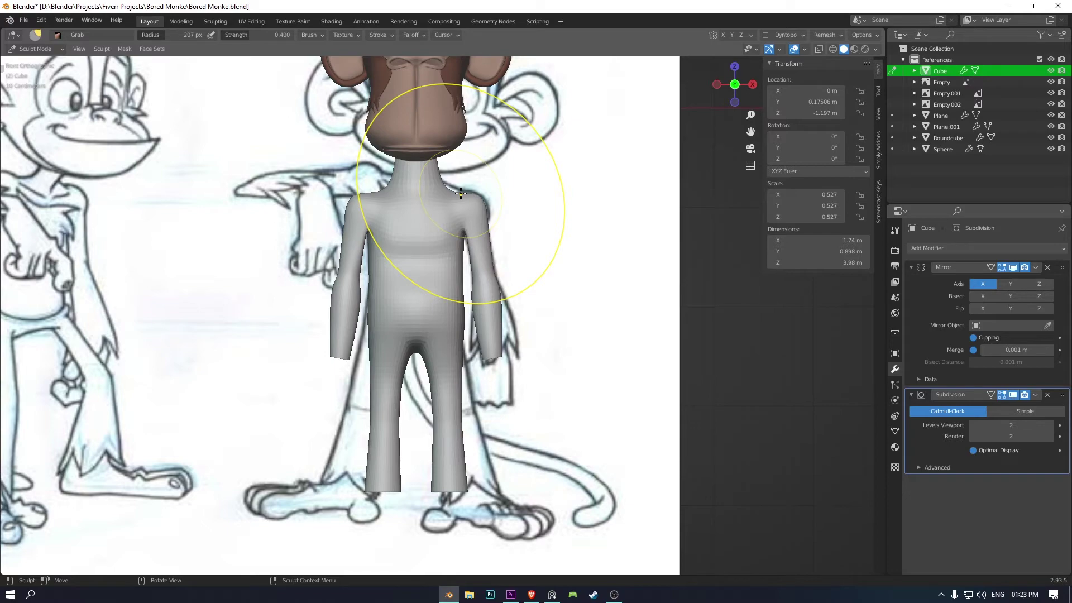
key(Tab)
scroll(461, 193, up, 3)
mouse_move(461, 193)
middle_down()
mouse_move(491, 228)
mouse_move(391, 224)
middle_up()
key(Tab)
mouse_move(275, 167)
middle_down()
mouse_move(391, 195)
mouse_move(527, 204)
mouse_move(534, 217)
middle_up()
scroll(526, 205, down, 3)
key(ctrl+s)
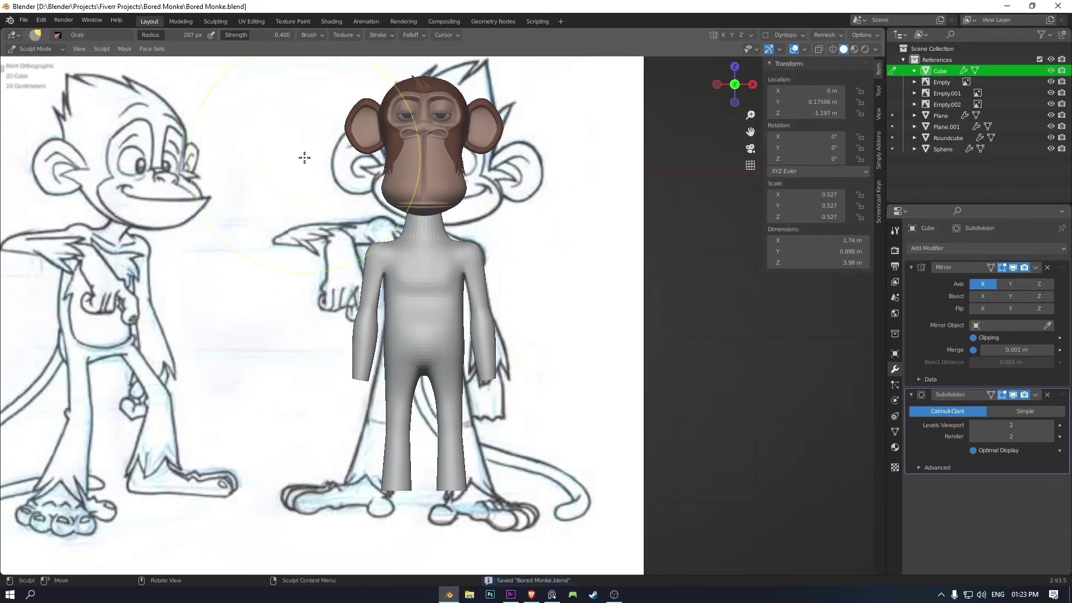
Scale the body Cube up to 0.576 in Object Mode.
click(35, 60)
key(s)
click(579, 337)
Raise the body Cube along Z so it meets the head, checking the side view.
mouse_move(591, 349)
middle_down()
mouse_move(646, 367)
mouse_move(501, 362)
middle_up()
click(501, 363)
key(KP_3)
key(g)
key(z)
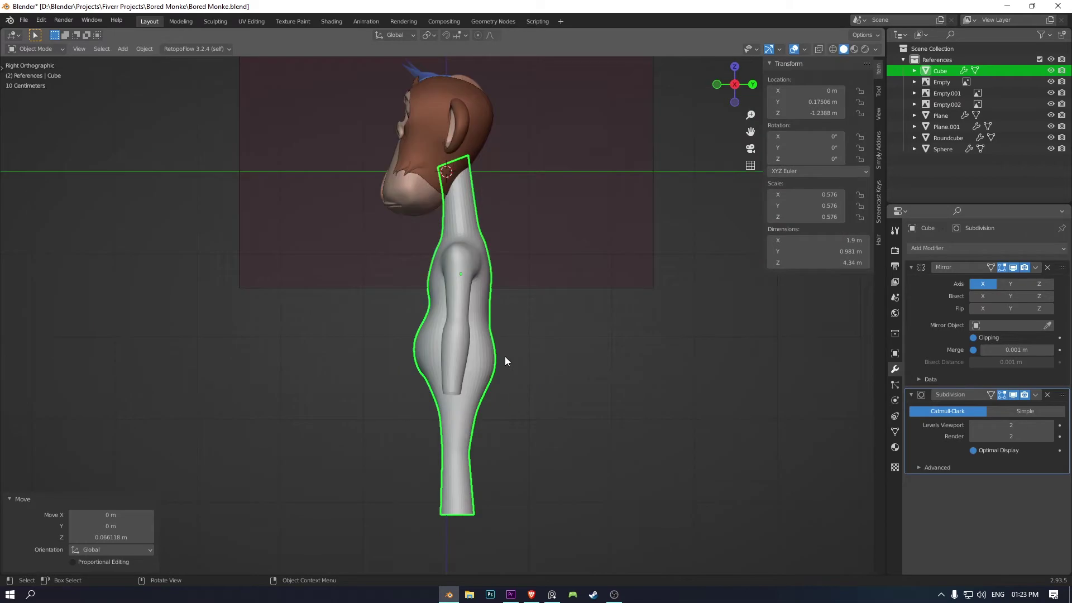
key(KP_1)
key(shift+z)
key(KP_3)
click(137, 329)
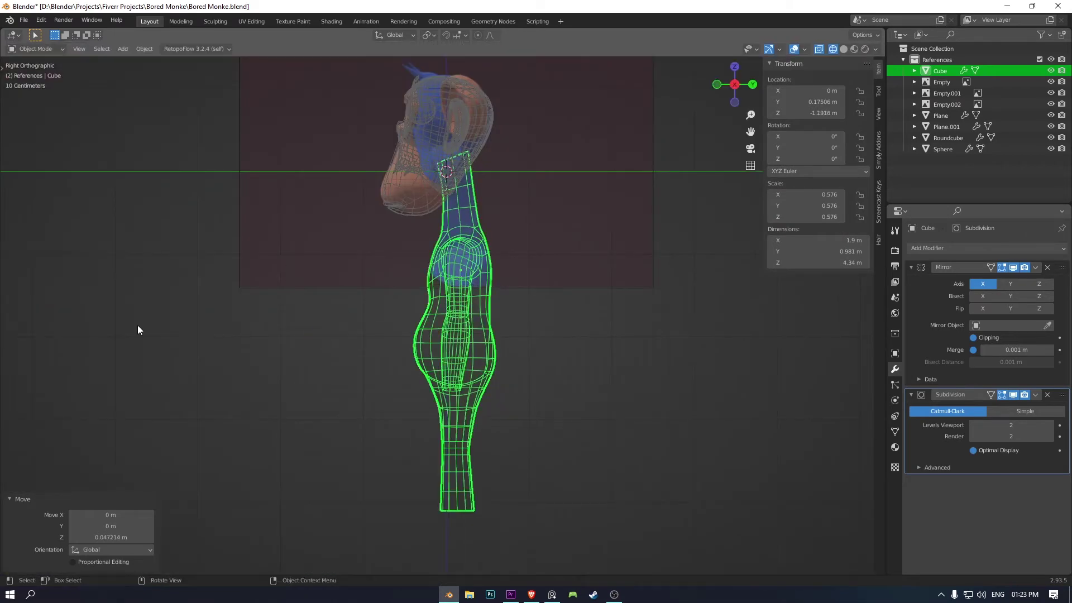
key(shift+z)
key(KP_1)
Compare the figure with the sketch in wireframe, then save the file.
scroll(635, 385, up, 2)
key(shift+z)
scroll(387, 389, up, 2)
scroll(391, 395, up, 2)
key(shift+z)
scroll(390, 394, down, 3)
key(ctrl+s)
Link the head's brown material onto the body Cube, then select the head mesh.
scroll(574, 441, down, 2)
mouse_move(564, 438)
middle_down()
mouse_move(463, 383)
mouse_move(630, 430)
mouse_move(414, 301)
middle_up()
click(414, 300)
shift+click(427, 126)
key(ctrl+l)
click(427, 126)
click(630, 231)
mouse_move(631, 231)
middle_down()
mouse_move(499, 242)
mouse_move(490, 212)
mouse_move(598, 240)
middle_up()
scroll(598, 240, up, 5)
click(509, 279)
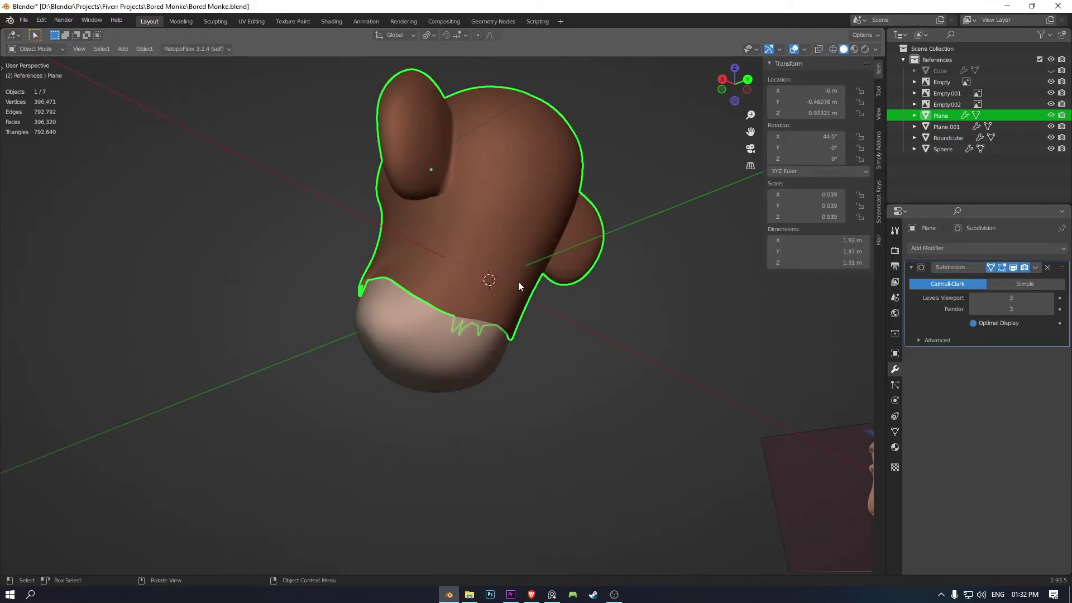
Hide the Plane and delete a vertex under the Roundcube's chin to open a hole.
key(h)
click(518, 281)
key(Tab)
scroll(514, 298, up, 3)
key(x)
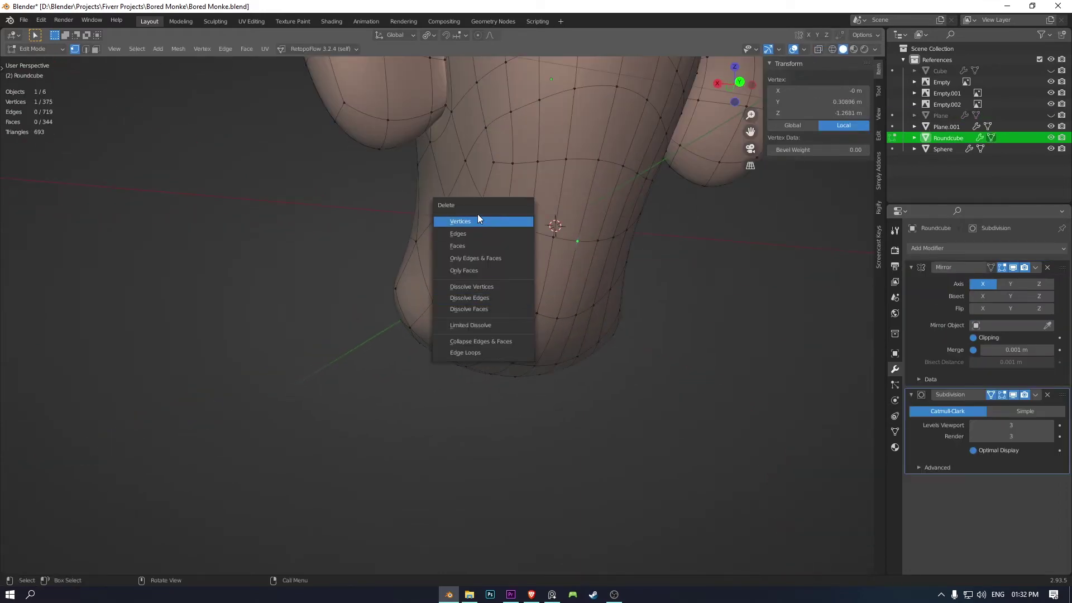
click(478, 218)
middle_drag(478, 218, 549, 242)
click(549, 244)
key(g)
key(g)
click(519, 252)
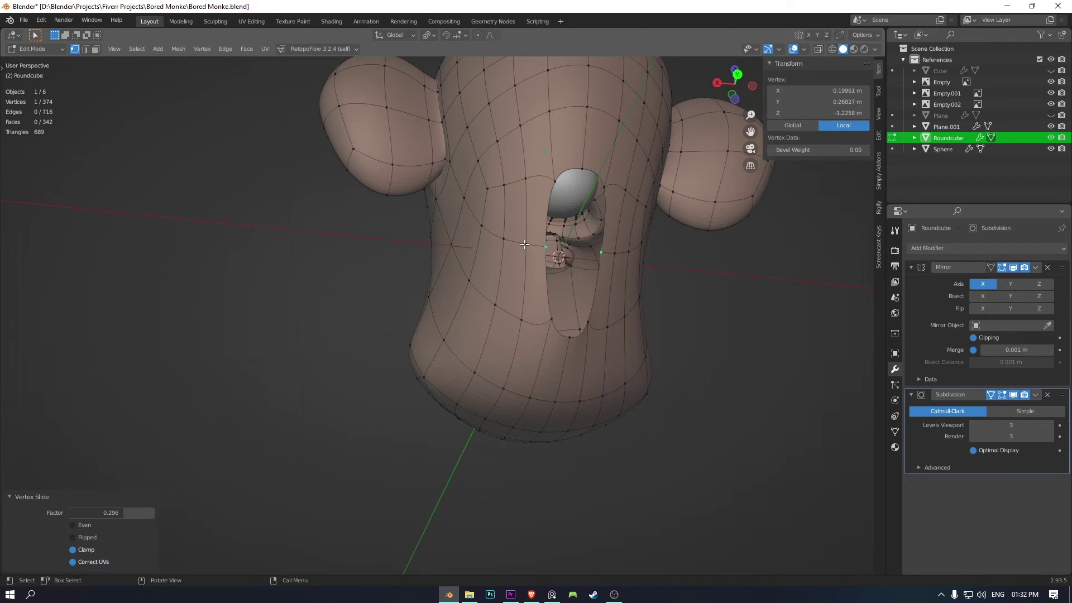
Make the hole's border a LoopTools circle, then shrink, move and narrow it into an oval.
right_click(580, 171)
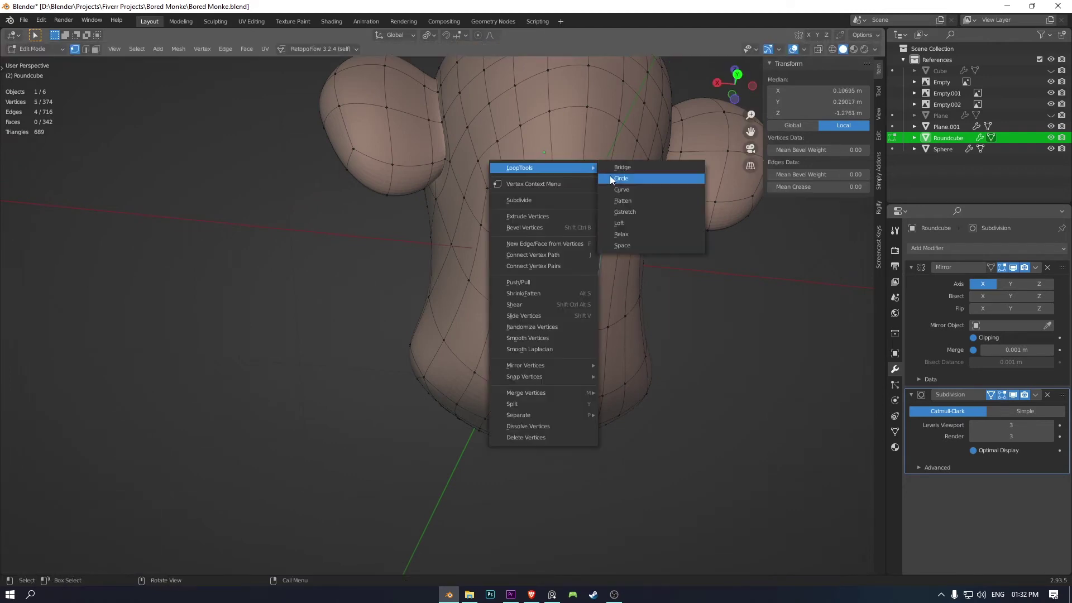
click(651, 179)
middle_drag(651, 179, 642, 213)
key(s)
click(643, 213)
key(g)
key(g)
click(639, 215)
key(g)
mouse_move(638, 216)
middle_down()
mouse_move(640, 243)
mouse_move(636, 223)
mouse_move(717, 215)
middle_up()
key(s)
key(x)
click(636, 223)
Slide the rim vertices to refine the opening's shape, then leave Edit Mode.
key(g)
click(692, 223)
click(493, 238)
key(g)
click(484, 238)
click(575, 219)
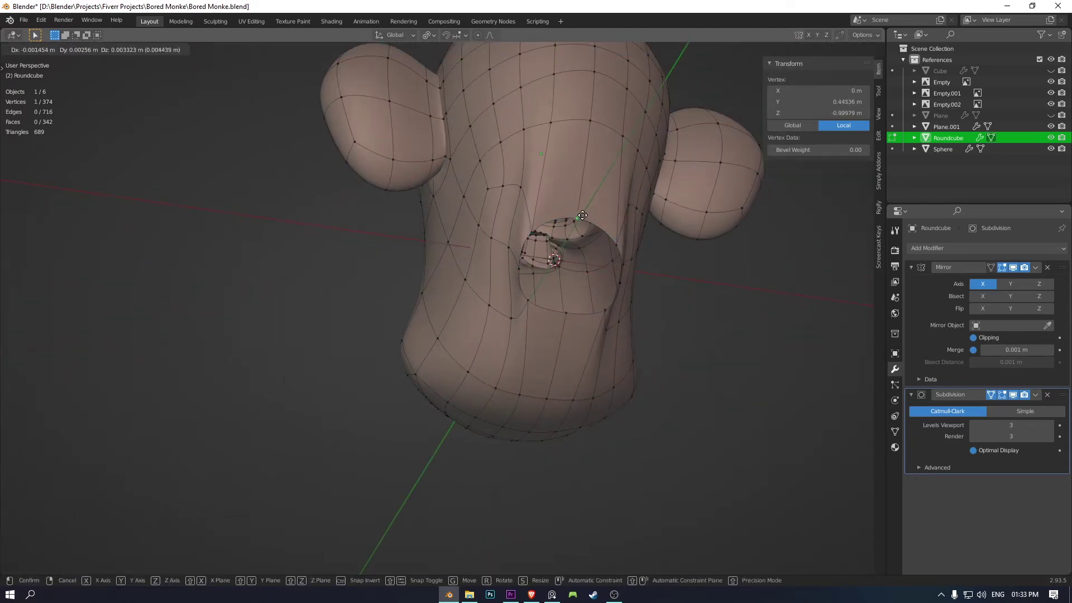
key(g)
key(g)
click(563, 302)
key(Tab)
mouse_move(562, 332)
middle_down()
mouse_move(644, 306)
mouse_move(504, 314)
middle_up()
Unhide the Plane and select the inner head mesh together with the body in X-ray.
key(alt+h)
key(Tab)
key(alt+z)
key(alt+z)
key(x)
click(504, 179)
click(394, 312)
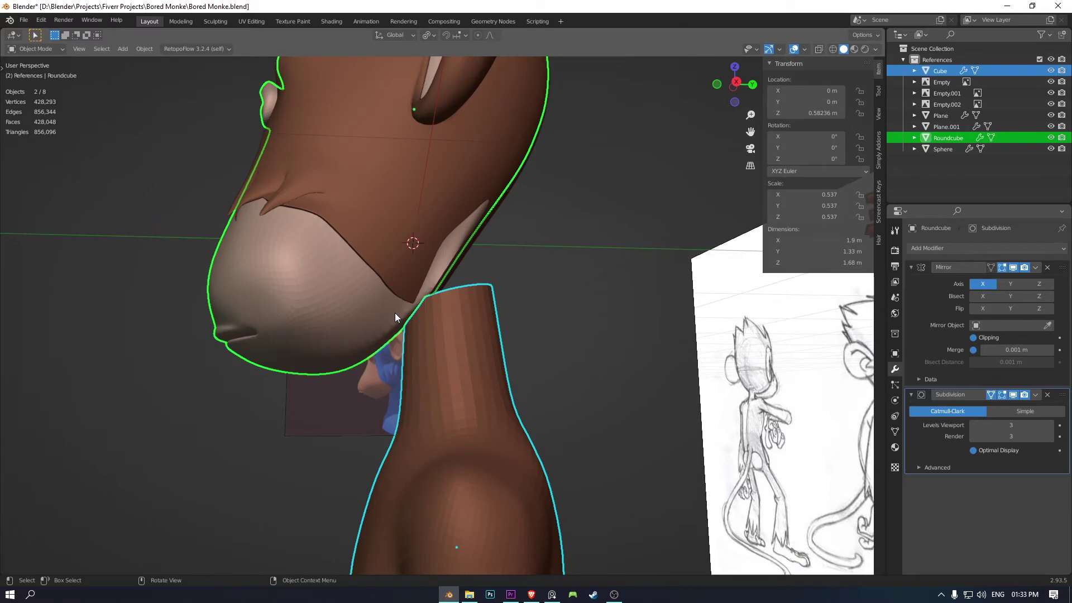
Join the body into the head mesh and merge the first neck vertex pair at center.
key(Tab)
key(alt+z)
key(Tab)
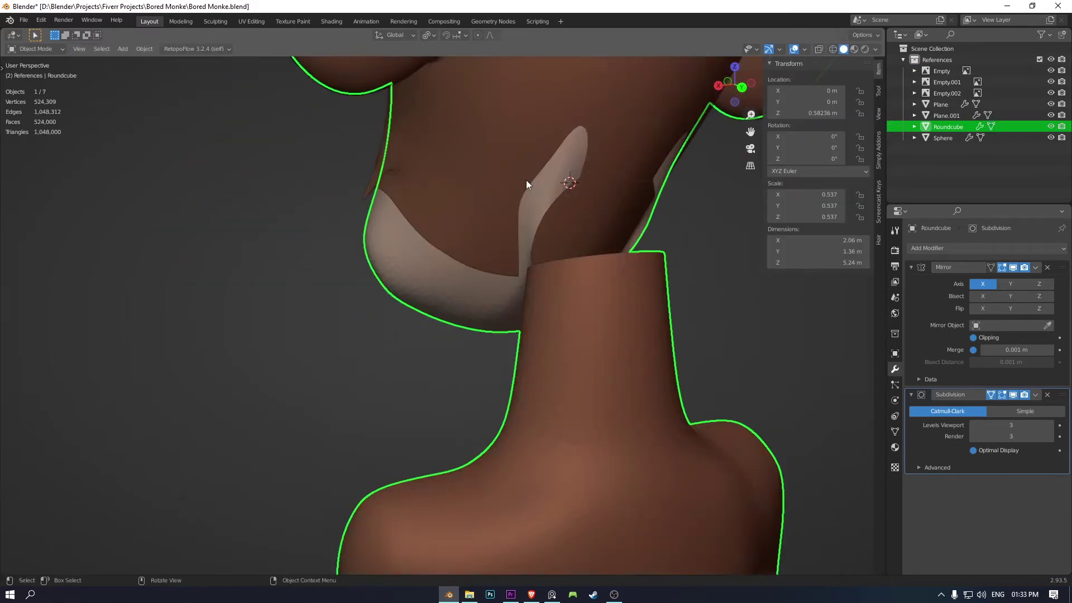
click(526, 180)
click(594, 284)
key(Tab)
mouse_move(594, 285)
middle_down()
mouse_move(537, 227)
mouse_move(548, 225)
middle_up()
key(m)
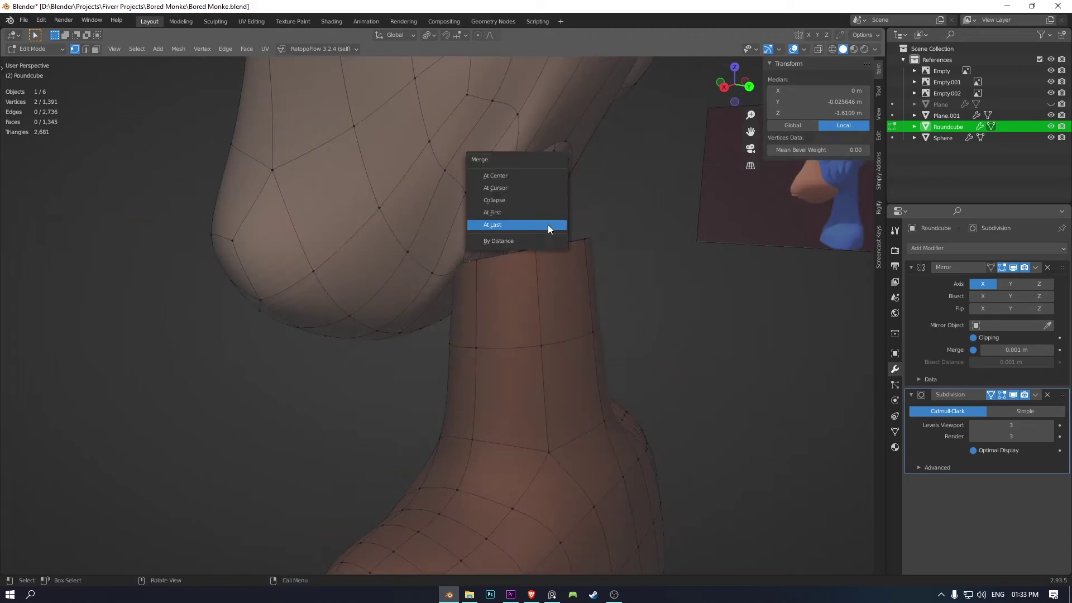
click(516, 185)
Merge the remaining doubled neck vertex pairs at center, using X-ray to reach hidden ones.
mouse_move(521, 190)
middle_down()
mouse_move(574, 304)
mouse_move(290, 337)
middle_up()
key(alt+z)
click(359, 306)
key(alt+z)
mouse_move(359, 306)
middle_down()
mouse_move(469, 283)
mouse_move(548, 222)
mouse_move(614, 219)
middle_up()
shift+click(614, 219)
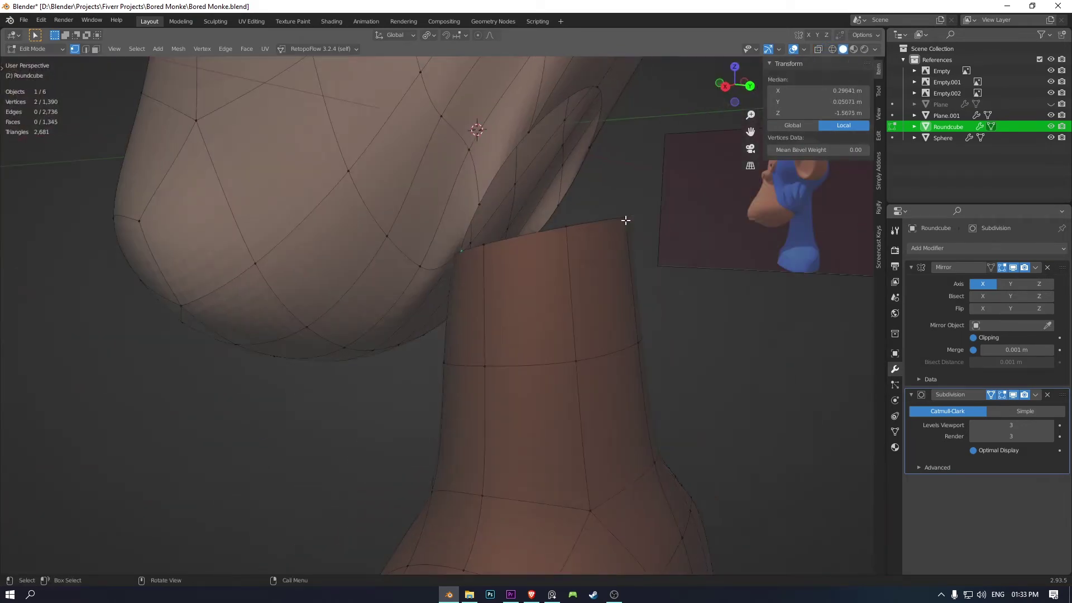
key(m)
mouse_move(519, 256)
middle_down()
mouse_move(465, 256)
mouse_move(557, 222)
mouse_move(566, 190)
mouse_move(596, 215)
middle_up()
key(m)
click(485, 222)
key(m)
click(559, 157)
Return to Object Mode, check the joined figure from front and side, and save.
middle_drag(630, 150, 629, 192)
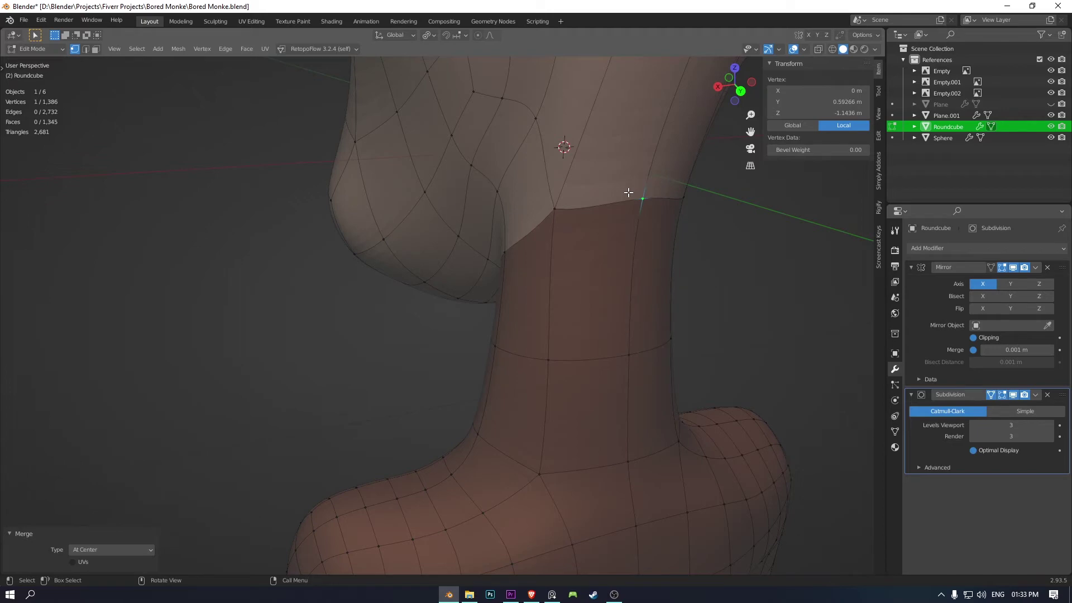
key(Tab)
click(626, 264)
mouse_move(619, 268)
middle_down()
mouse_move(522, 263)
mouse_move(604, 262)
middle_up()
key(KP_1)
key(KP_3)
click(456, 250)
scroll(463, 240, down, 4)
mouse_move(470, 227)
middle_down()
mouse_move(354, 193)
mouse_move(532, 219)
mouse_move(607, 244)
middle_up()
scroll(607, 244, up, 3)
key(KP_3)
key(ctrl+s)
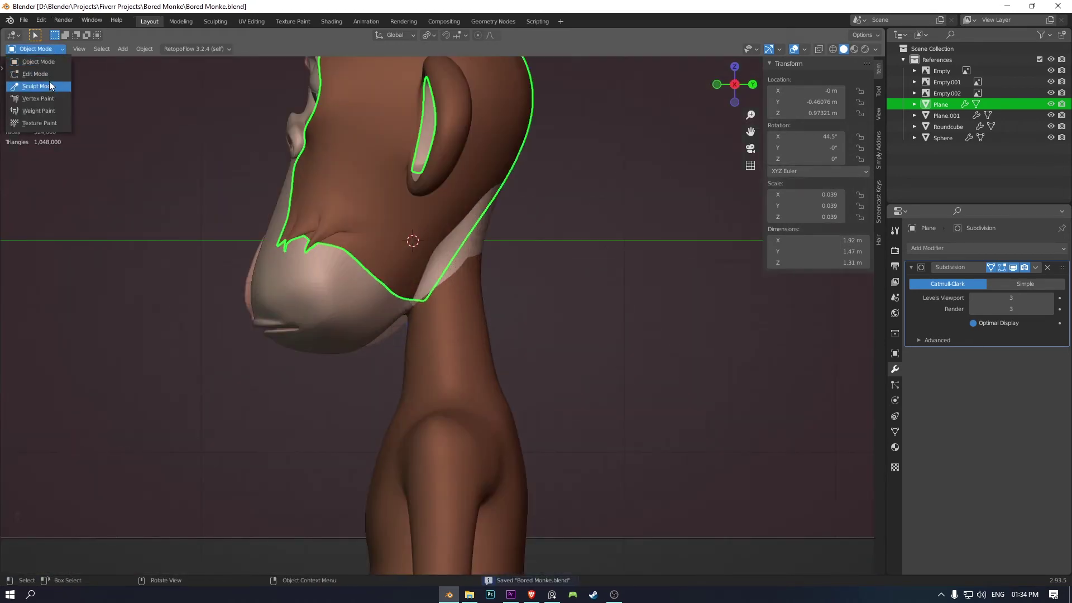
Grab-sculpt the jaw underside down around the neck, return to Object Mode, and save.
click(49, 85)
scroll(443, 262, up, 3)
shift+middle_drag(442, 263, 447, 205)
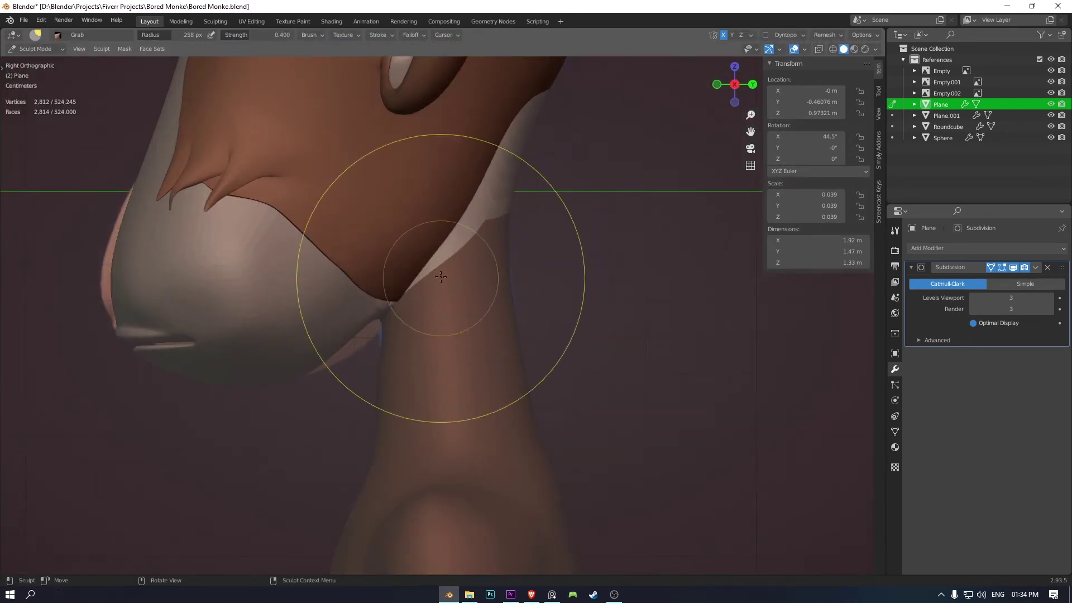
mouse_move(521, 197)
middle_down()
mouse_move(598, 203)
mouse_move(524, 273)
mouse_move(359, 259)
mouse_move(466, 364)
middle_up()
key(KP_1)
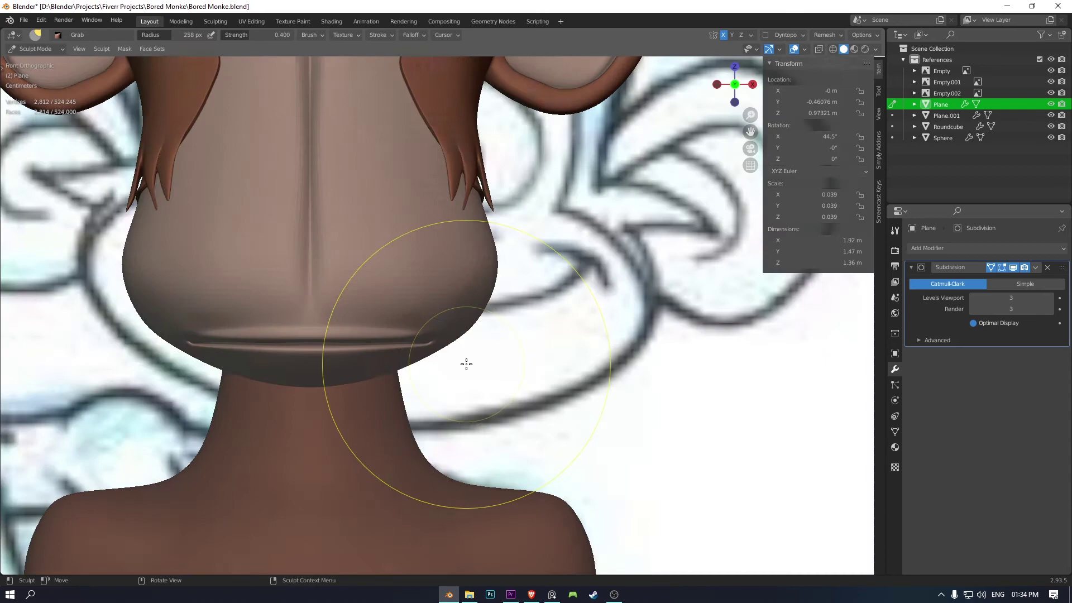
scroll(466, 364, down, 4)
scroll(452, 346, down, 3)
click(36, 48)
key(ctrl+s)
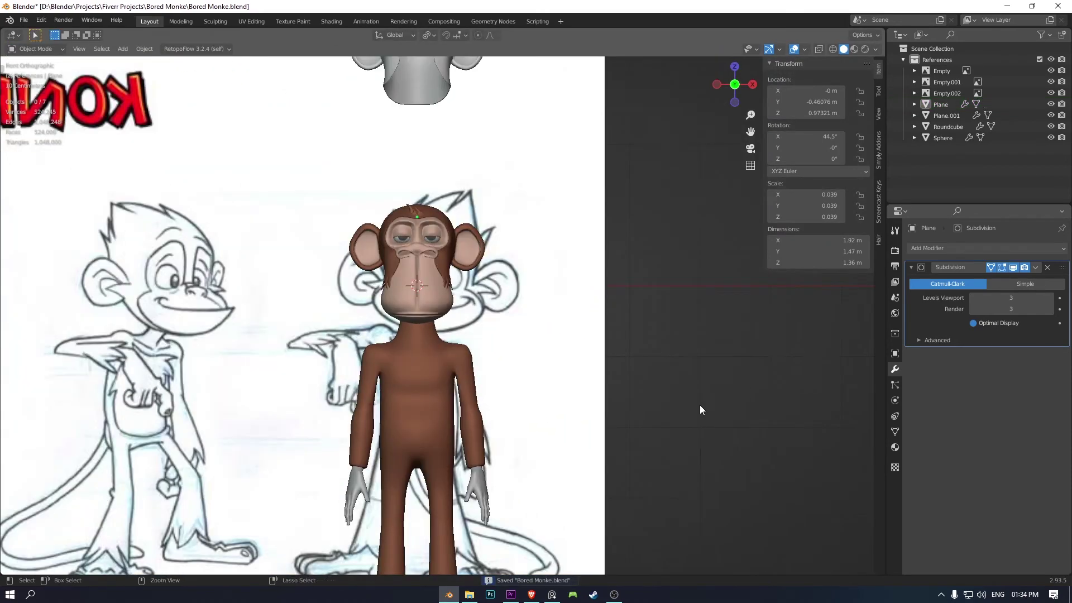
Select the faces of both monkey hands in the body's mesh using X-ray.
middle_drag(700, 410, 614, 390)
click(419, 358)
key(Tab)
middle_drag(418, 358, 648, 440)
scroll(647, 441, up, 4)
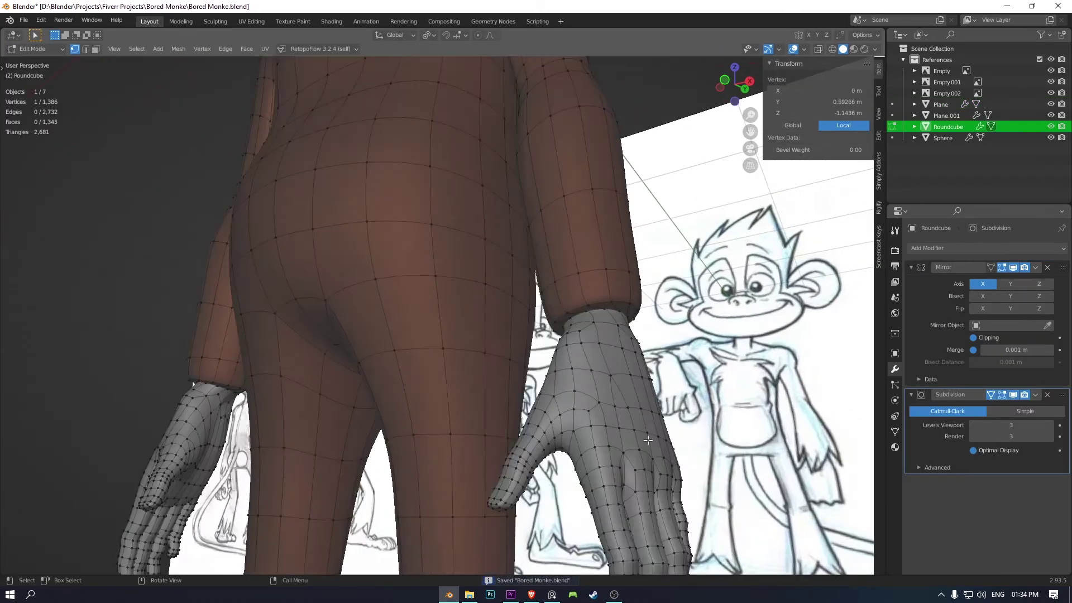
key(grave)
key(alt+z)
drag(558, 312, 698, 558)
Grow the hand selection and add the missed wrist vertices.
key(alt+z)
mouse_move(670, 502)
middle_down()
mouse_move(748, 506)
mouse_move(335, 252)
mouse_move(335, 275)
mouse_move(622, 311)
mouse_move(255, 299)
middle_up()
key(ctrl+KP_Add)
key(ctrl+KP_Add)
key(c)
drag(255, 299, 279, 268)
key(Escape)
mouse_move(279, 268)
middle_down()
mouse_move(347, 287)
mouse_move(449, 283)
mouse_move(346, 287)
middle_up()
Remove the unused teeth_02:Under_JawSG material slot from the body, keeping Skin.
click(895, 447)
click(942, 273)
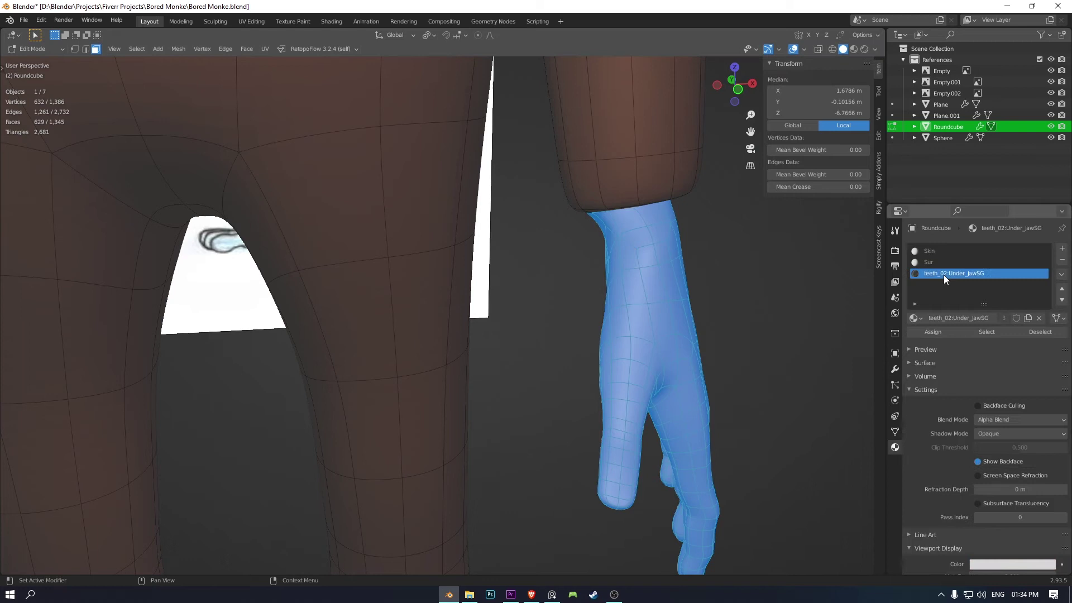
key(Tab)
click(1019, 251)
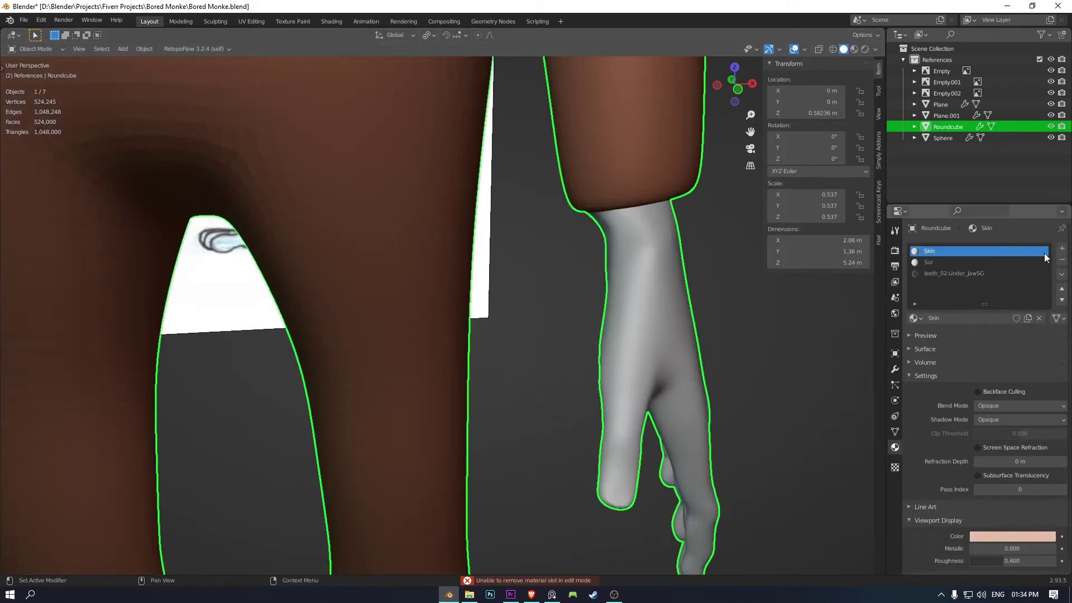
key(ctrl+z)
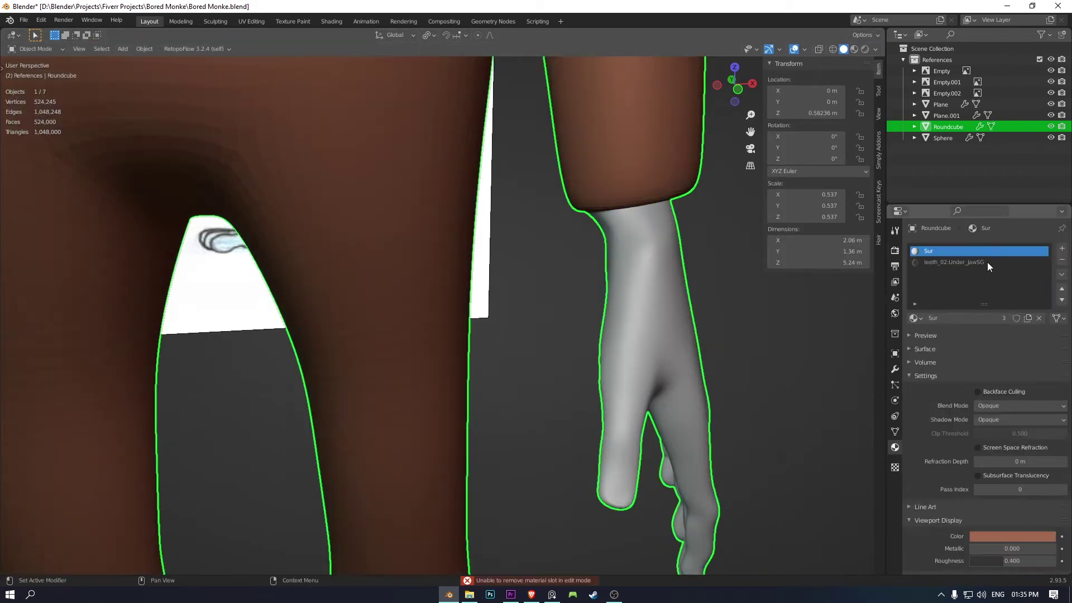
click(971, 273)
click(1061, 259)
Assign the Skin material to the selected hands and save the file.
key(Tab)
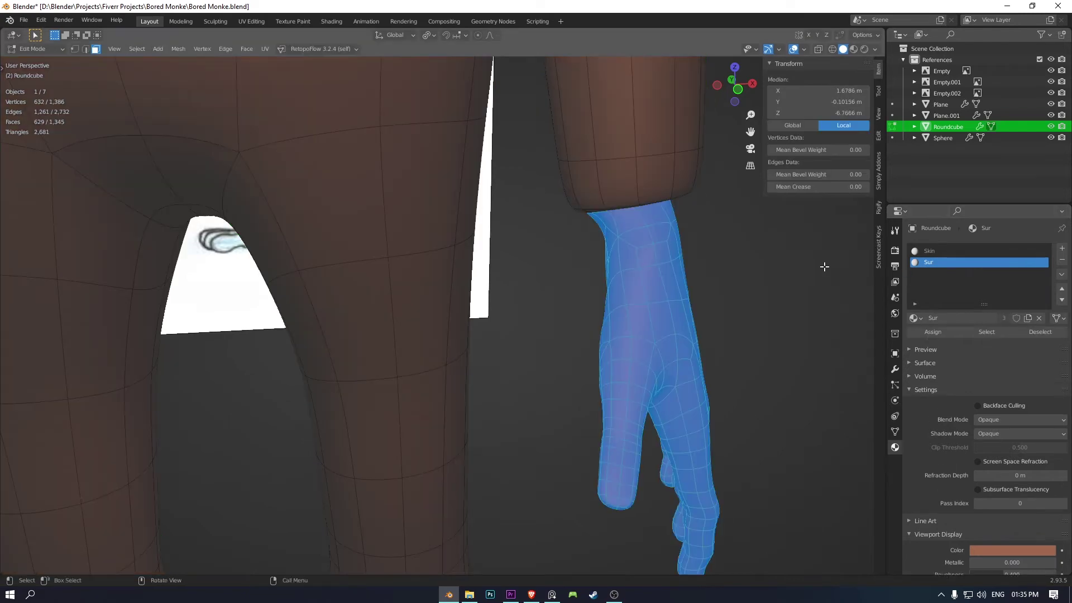
click(928, 252)
key(Tab)
mouse_move(832, 303)
middle_down()
mouse_move(418, 323)
mouse_move(533, 290)
middle_up()
click(714, 306)
key(ctrl+s)
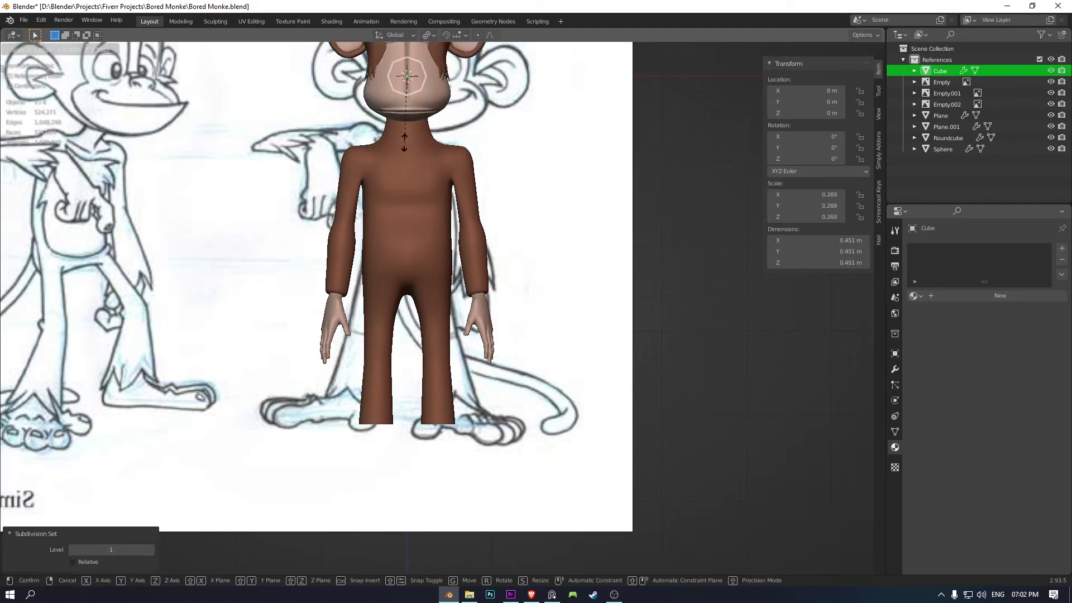
Shrink the new cube and move it down beside the monkey's feet.
click(405, 121)
key(g)
click(431, 500)
key(g)
click(535, 446)
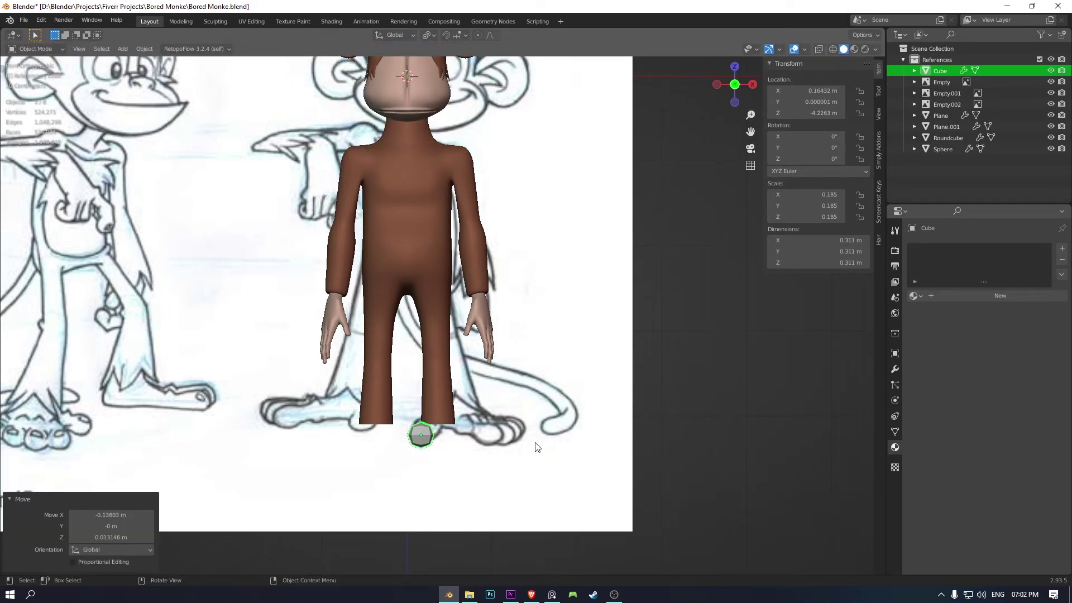
key(KP_3)
Move the cube's mesh forward along Y and view it in wireframe.
key(Tab)
key(g)
key(y)
click(412, 395)
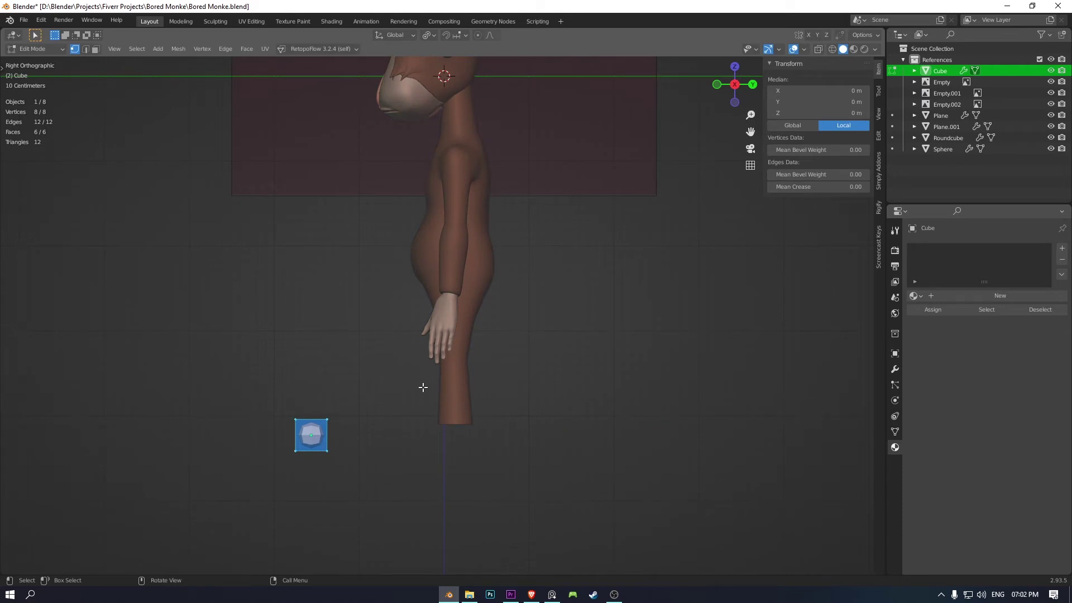
scroll(422, 386, up, 2)
key(shift+z)
key(shift+z)
shift+middle_drag(324, 507, 437, 363)
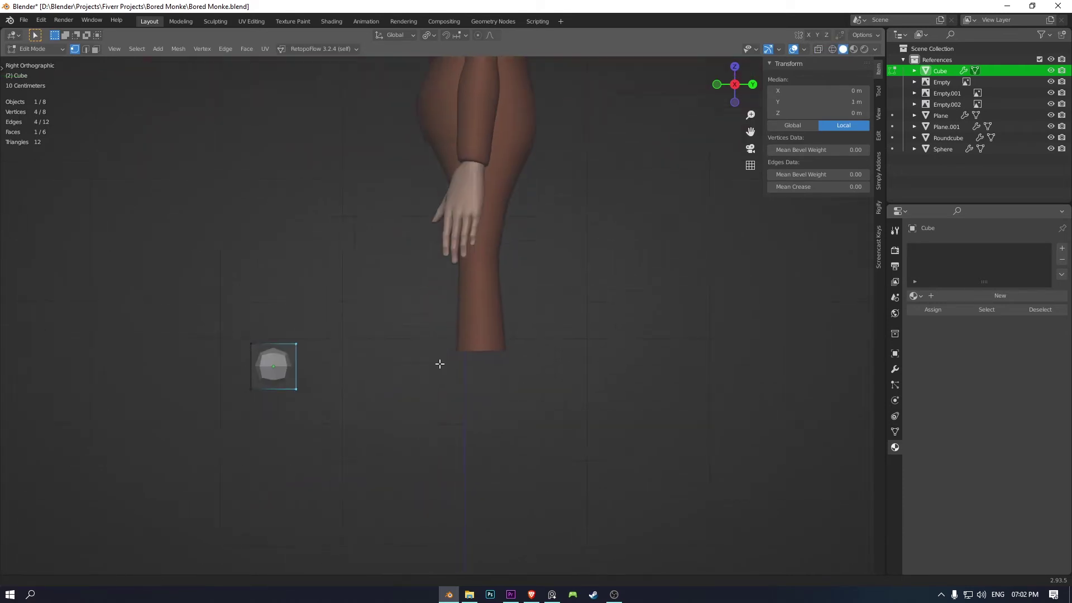
scroll(448, 386, up, 2)
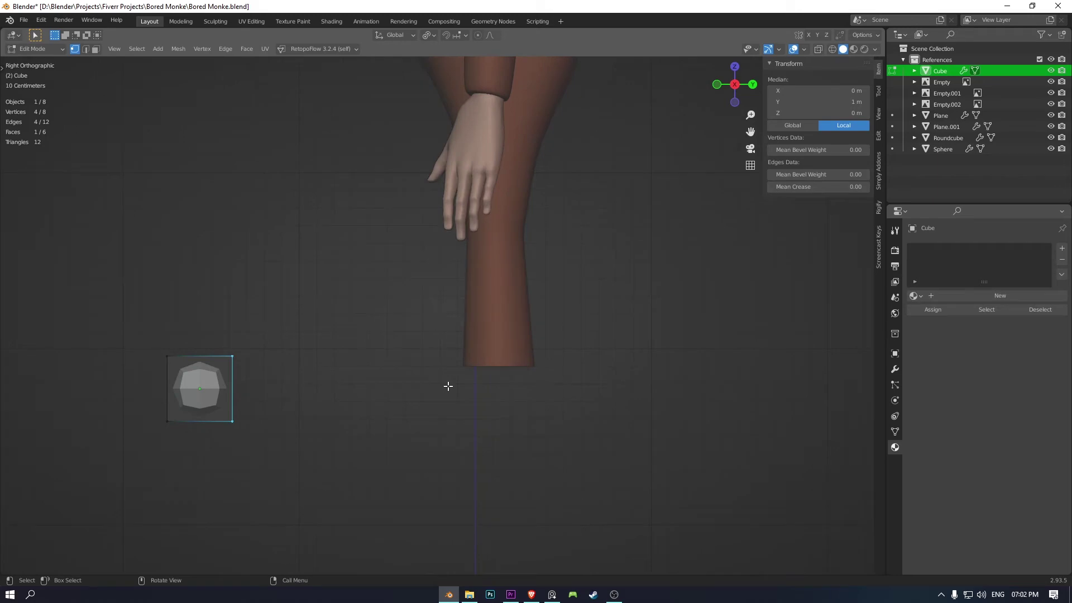
Extrude the cube's end face to lengthen it and delete the leftover geometry.
key(e)
click(523, 385)
key(x)
click(475, 424)
middle_drag(475, 429, 579, 422)
key(KP_3)
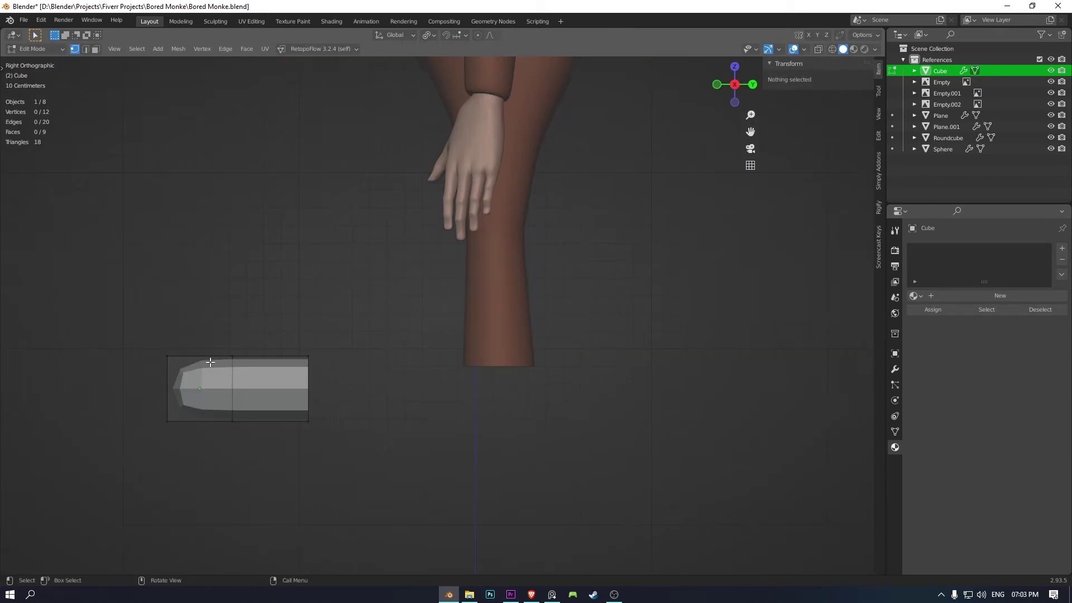
Add a loop across the cube and scale it down into a narrow ankle.
click(199, 388)
key(g)
key(g)
click(251, 373)
key(s)
click(260, 366)
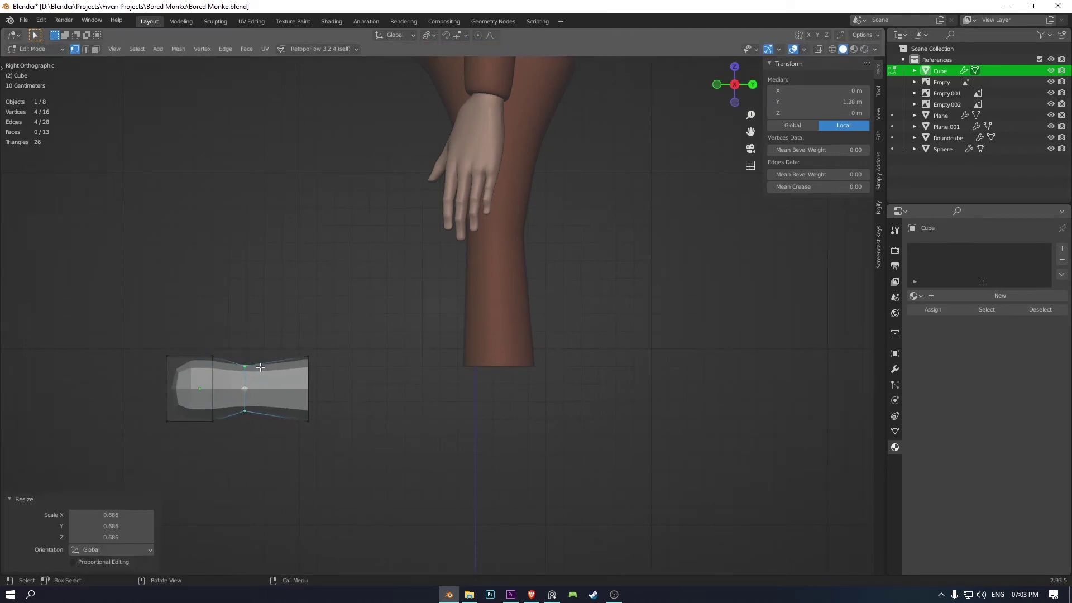
Add another loop near the heel, raise it slightly and bevel it.
key(ctrl+r)
click(299, 373)
key(g)
key(z)
click(342, 391)
key(ctrl+b)
click(356, 397)
mouse_move(355, 397)
middle_down()
mouse_move(450, 459)
mouse_move(494, 407)
mouse_move(542, 409)
mouse_move(502, 399)
middle_up()
Scale the selected foot faces vertically along Z.
key(f)
scroll(473, 400, up, 3)
key(s)
key(z)
key(Return)
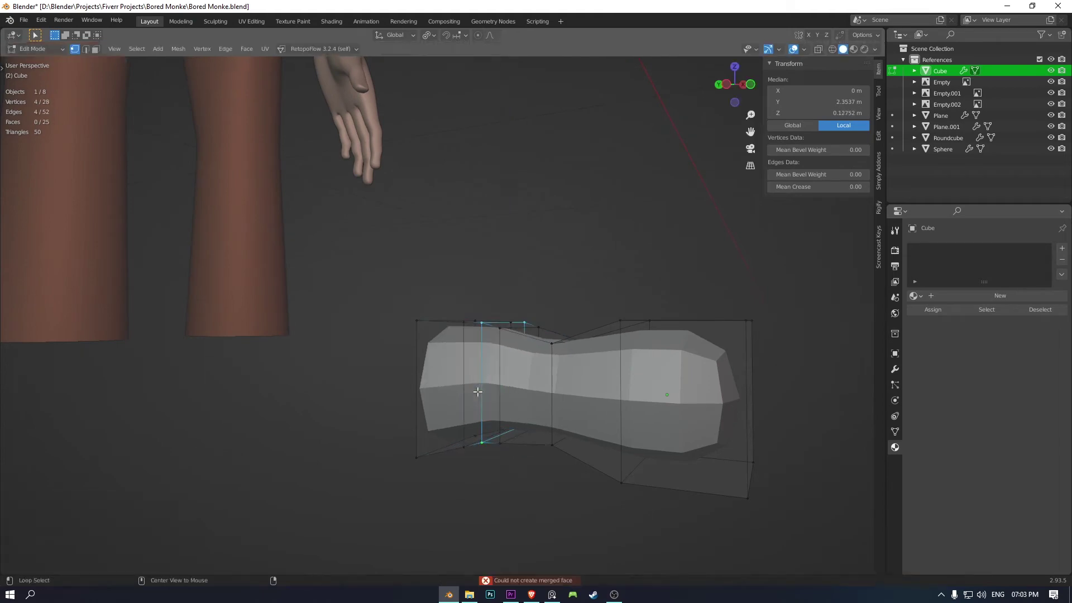
key(Tab)
middle_drag(518, 400, 418, 423)
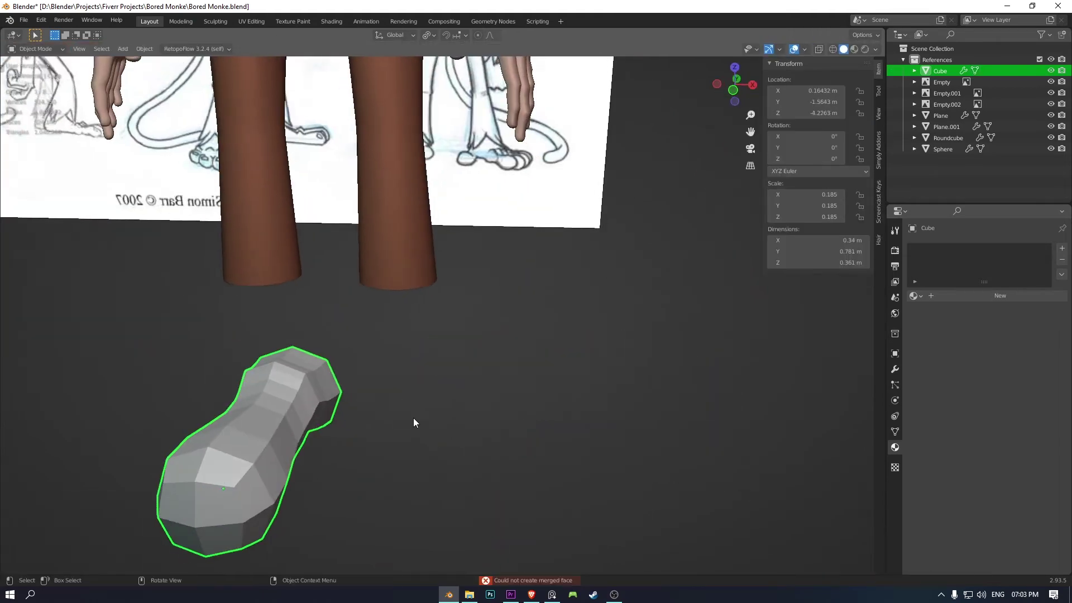
middle_drag(417, 357, 256, 439)
Select the foot's end face in face-select mode.
key(Tab)
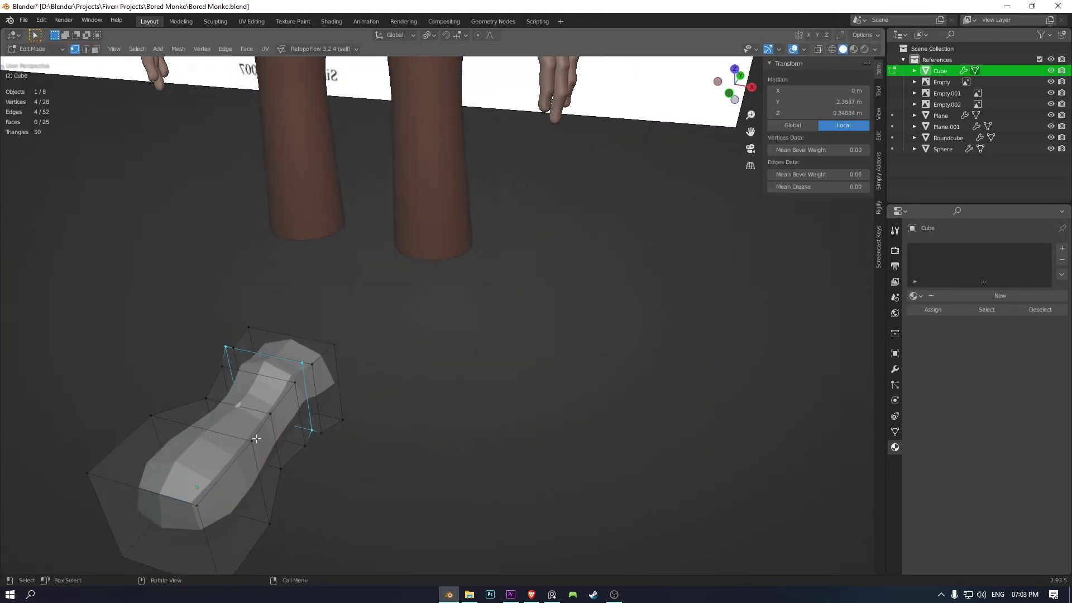
key(3)
click(229, 455)
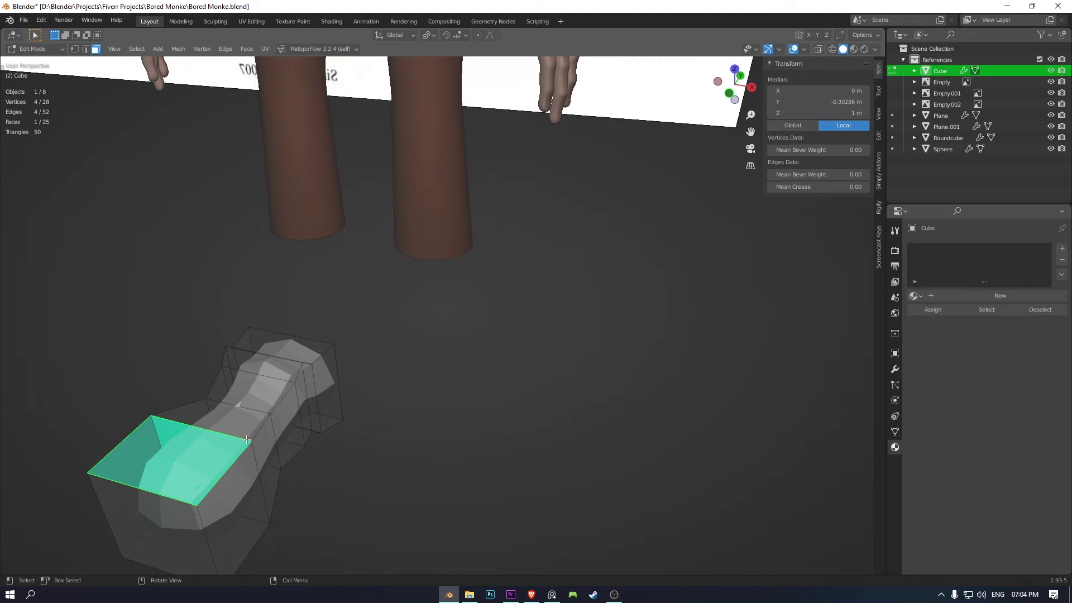
mouse_move(619, 382)
middle_down()
mouse_move(383, 330)
mouse_move(377, 313)
mouse_move(432, 383)
mouse_move(494, 357)
middle_up()
key(Tab)
Shrink the foot and move it under the leg in front view.
key(KP_1)
key(s)
key(g)
click(441, 333)
mouse_move(439, 334)
middle_down()
mouse_move(330, 340)
mouse_move(342, 296)
middle_up()
key(g)
click(592, 317)
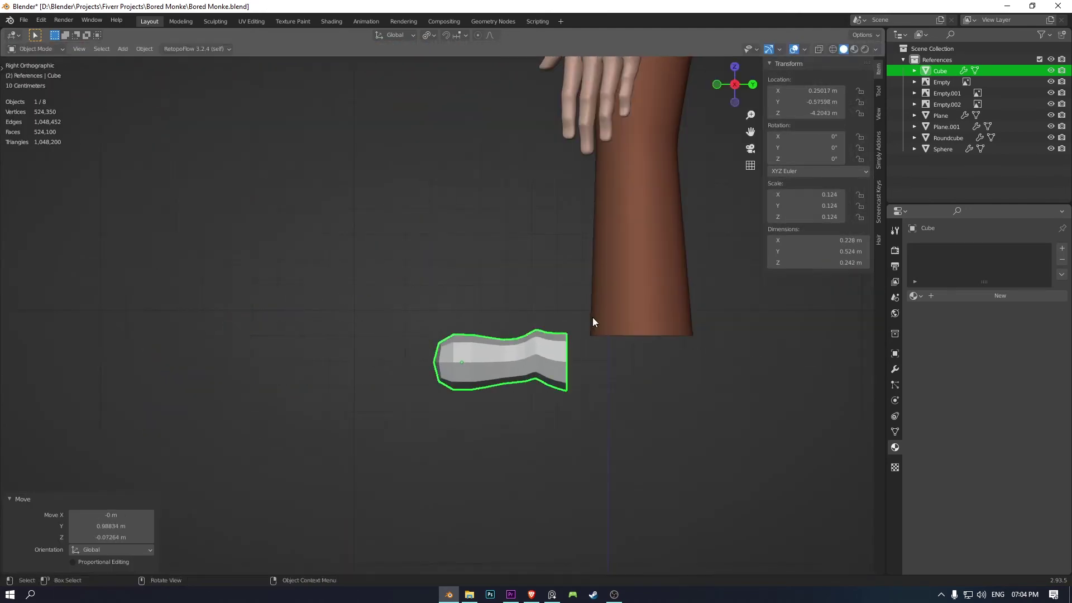
Thicken the foot mesh evenly with repeated Alt+S adjustments.
middle_drag(591, 317, 718, 344)
key(KP_1)
key(Tab)
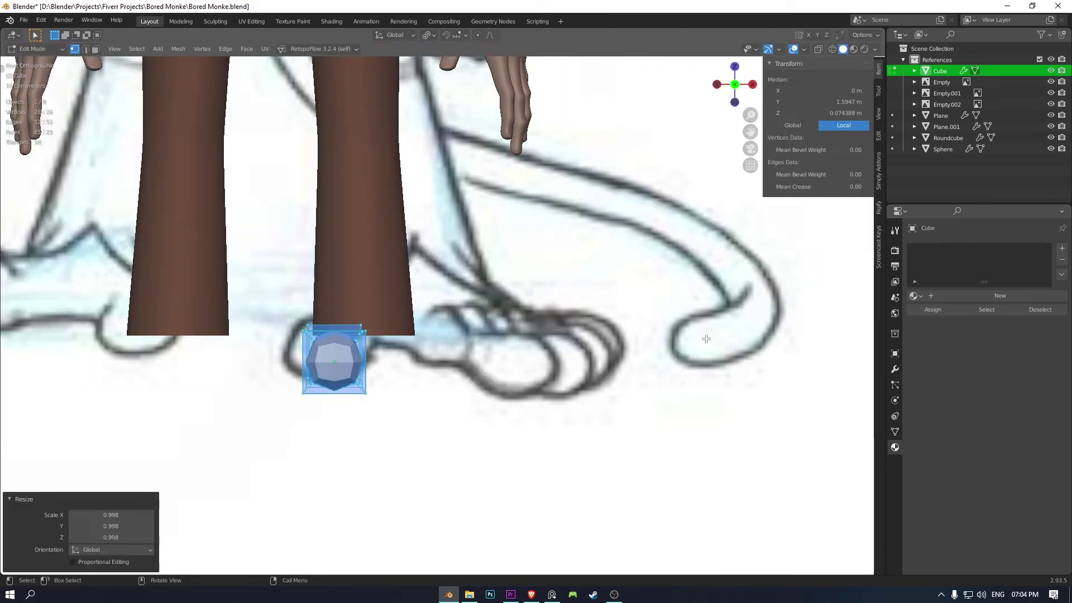
key(alt+s)
click(369, 270)
middle_drag(369, 270, 574, 283)
key(alt+s)
click(586, 300)
key(alt+s)
click(654, 318)
key(alt+s)
click(656, 319)
Reposition the foot and turn it slightly outward in top view.
key(Tab)
middle_drag(655, 319, 505, 289)
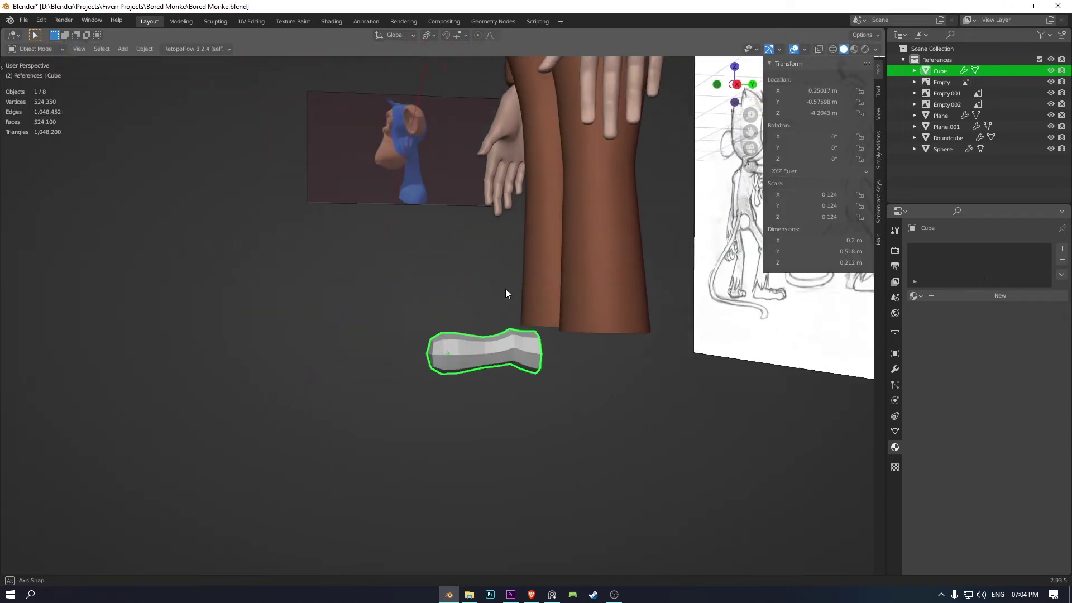
key(g)
click(499, 297)
key(KP_7)
key(g)
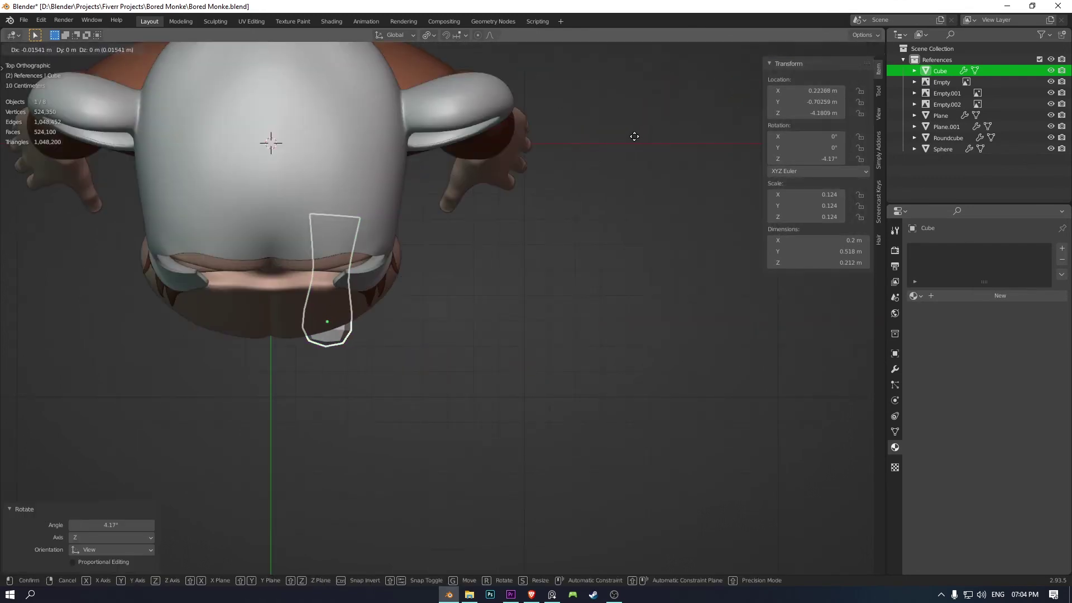
click(634, 134)
middle_drag(634, 134, 627, 551)
Narrow the toe block's width along X.
key(ctrl+KP_7)
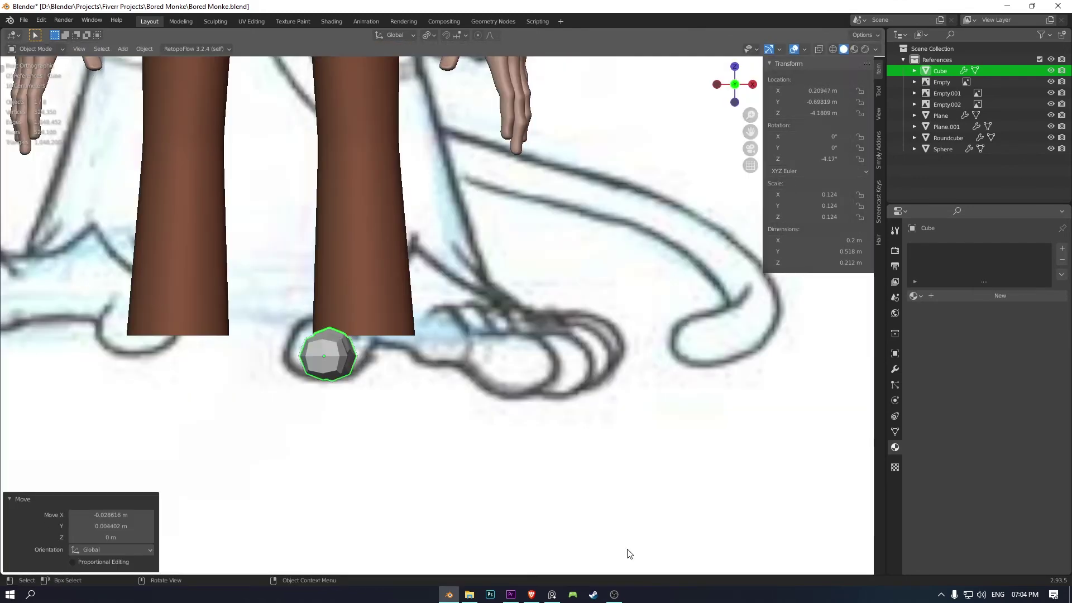
key(Tab)
key(s)
key(x)
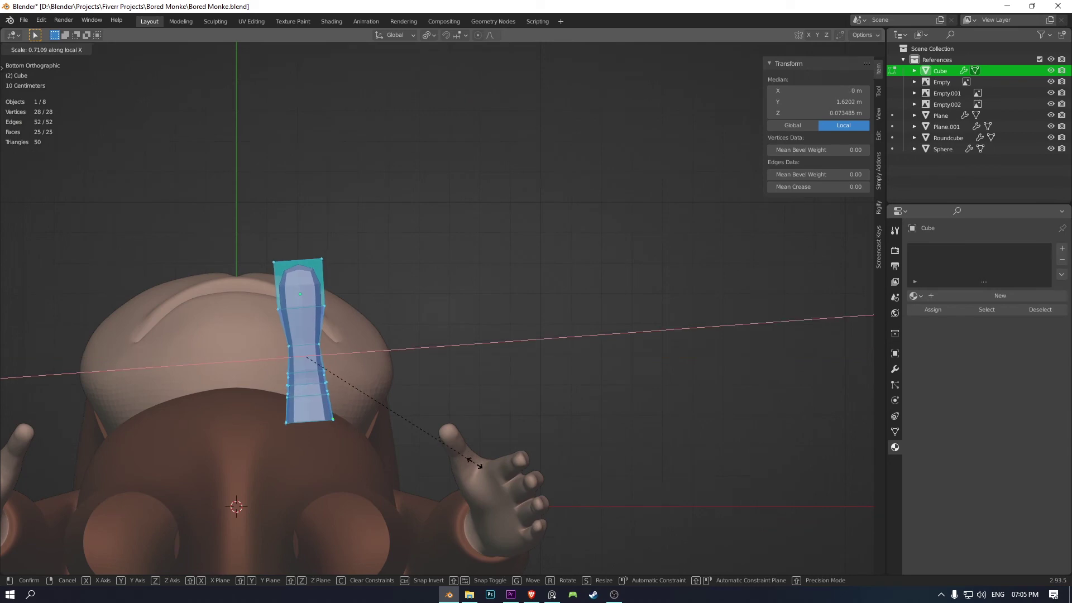
click(475, 461)
Adjust the toe block's depth and flatten its height along Z.
key(s)
key(z)
key(z)
key(s)
middle_drag(429, 420, 460, 498)
click(427, 405)
key(s)
key(z)
key(z)
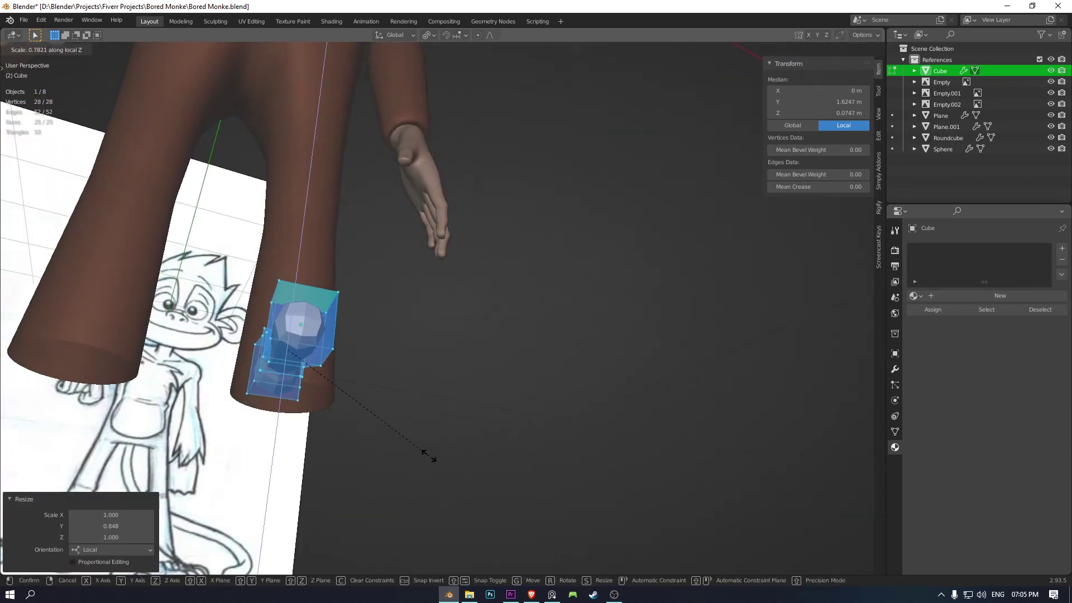
click(428, 456)
mouse_move(428, 457)
middle_down()
mouse_move(418, 462)
mouse_move(439, 445)
middle_up()
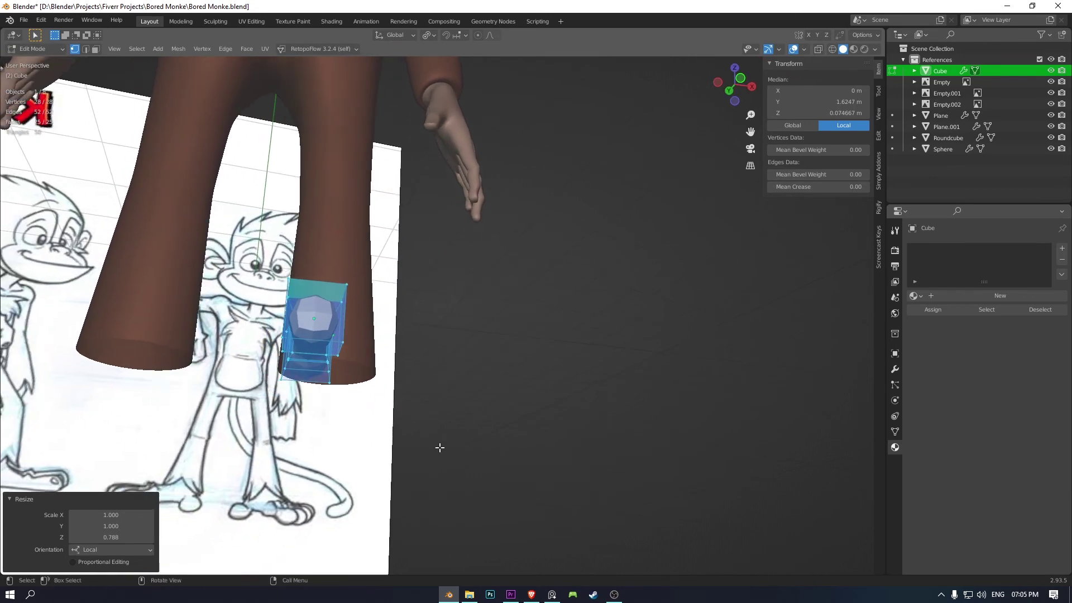
key(ctrl+KP_7)
Duplicate the toe twice, placing each copy to the right and tilting it.
key(shift+d)
click(440, 445)
key(r)
click(493, 479)
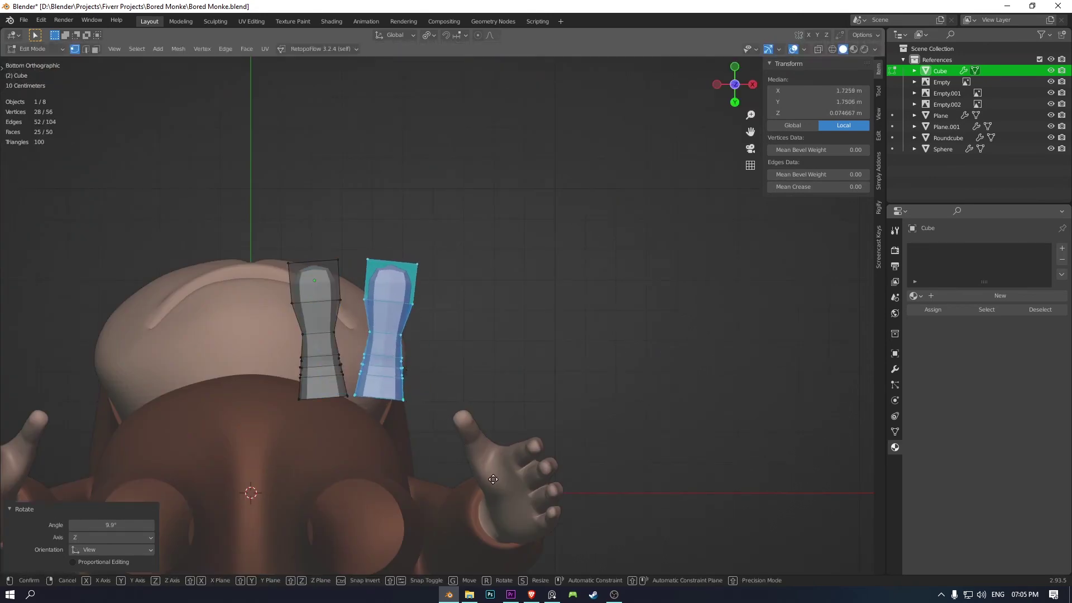
key(shift+d)
click(507, 491)
key(r)
click(544, 514)
Select the edge loop at the back of a toe in edge mode.
mouse_move(544, 514)
middle_down()
mouse_move(424, 260)
mouse_move(524, 305)
middle_up()
key(2)
alt+click(529, 337)
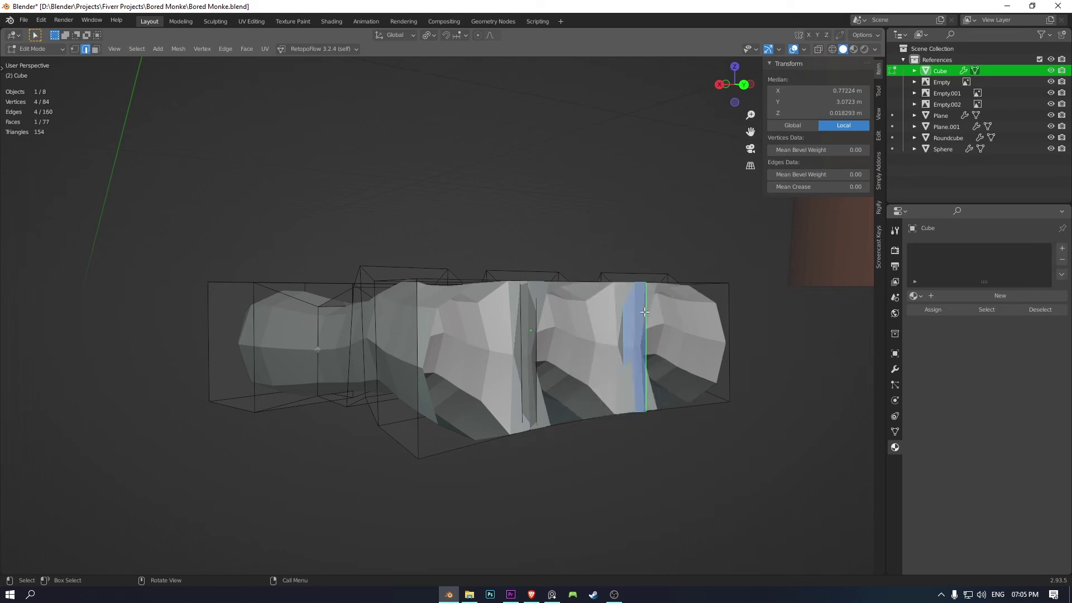
Extrude the toes' joined back edge into a band behind the three toes.
middle_drag(580, 275, 591, 338)
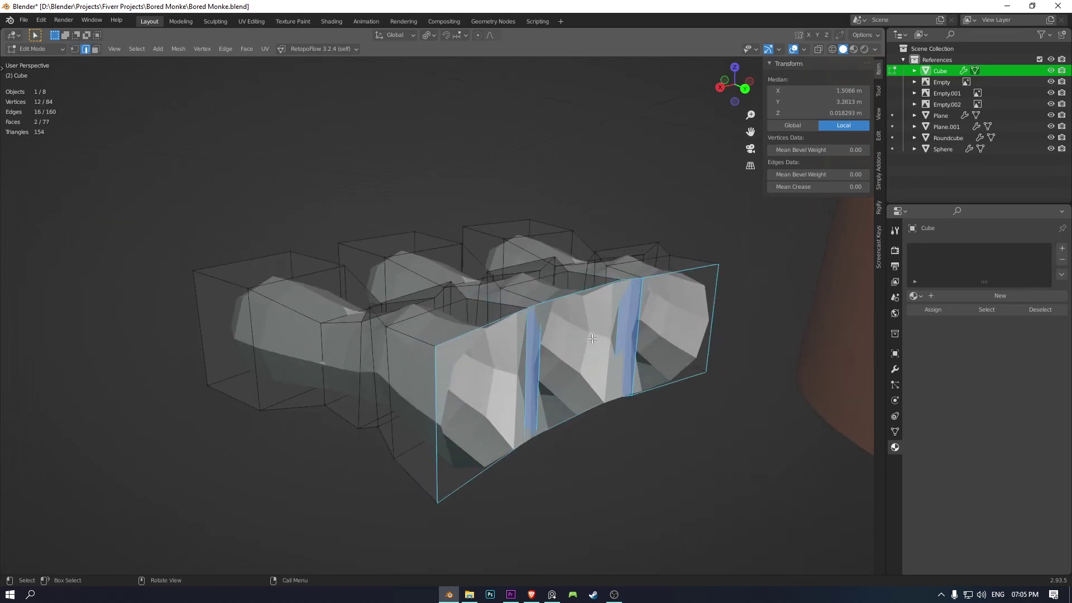
middle_drag(578, 296, 590, 283)
key(ctrl+KP_7)
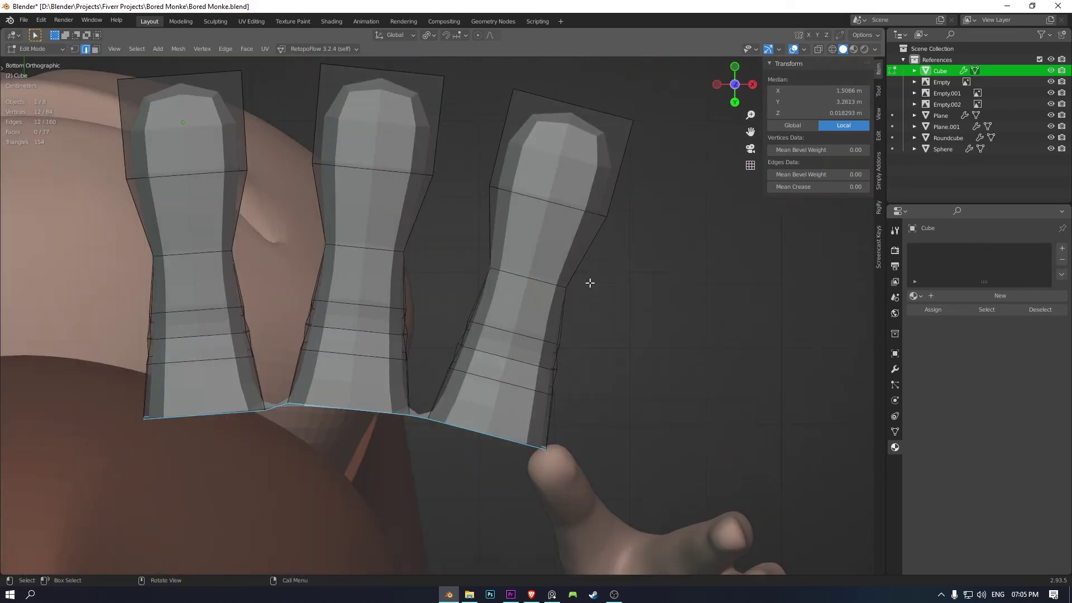
scroll(582, 271, down, 2)
key(e)
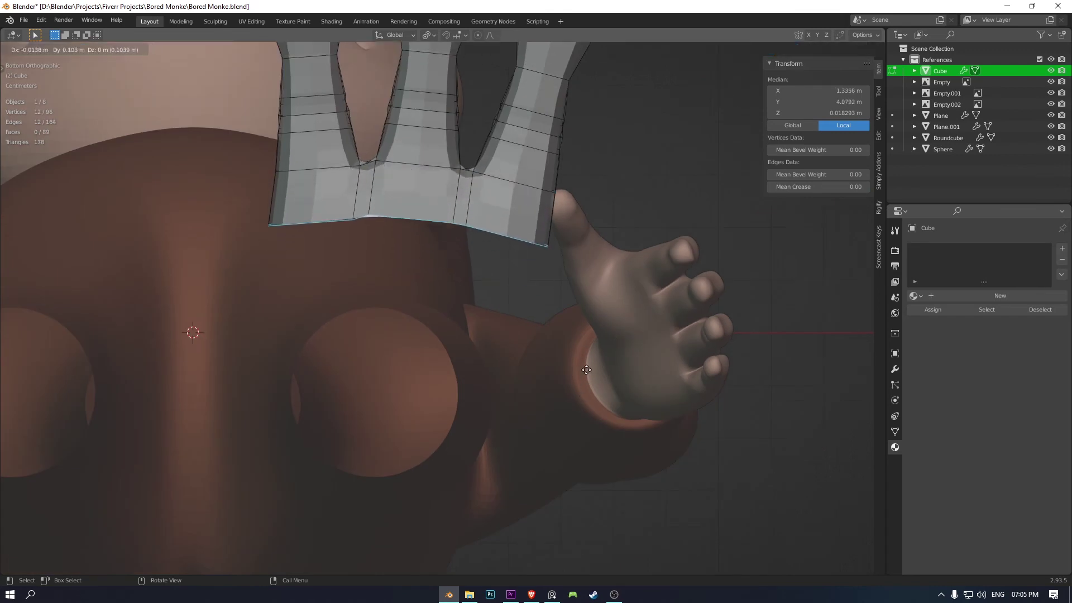
click(588, 358)
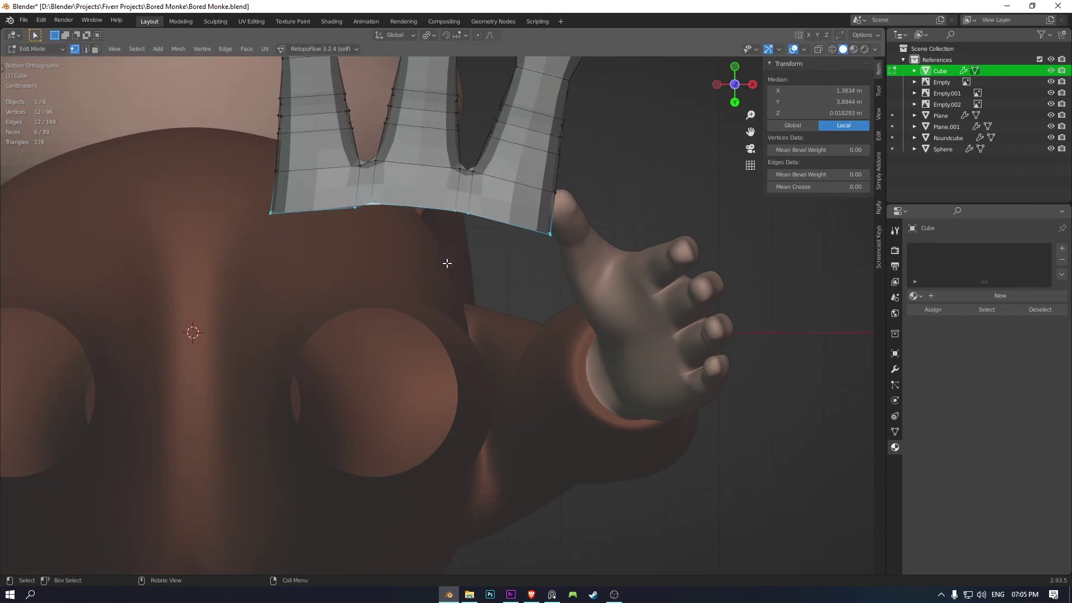
scroll(447, 263, up, 2)
scroll(446, 335, up, 2)
scroll(493, 390, up, 2)
click(358, 360)
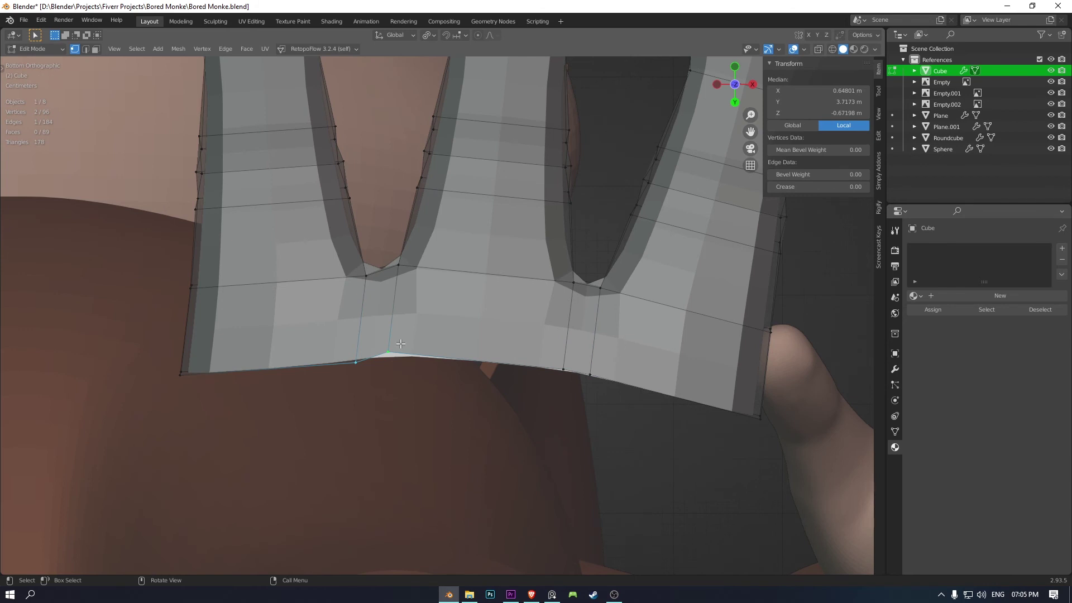
Extrude the foot's back edge twice more to lengthen the sole into a heel.
middle_drag(586, 370, 575, 288)
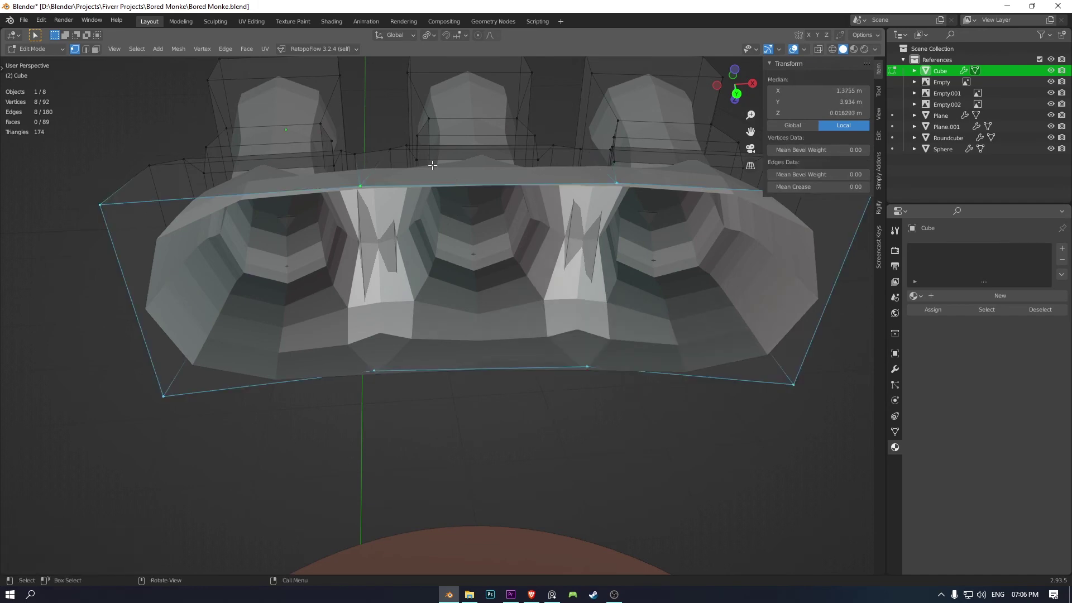
key(ctrl+KP_1)
scroll(526, 222, down, 2)
scroll(526, 222, down, 2)
key(e)
click(682, 308)
key(s)
key(e)
click(653, 319)
Narrow the heel sideways and push its end vertices out into a rounded tip.
ctrl+scroll(653, 318, down, 3)
key(s)
key(x)
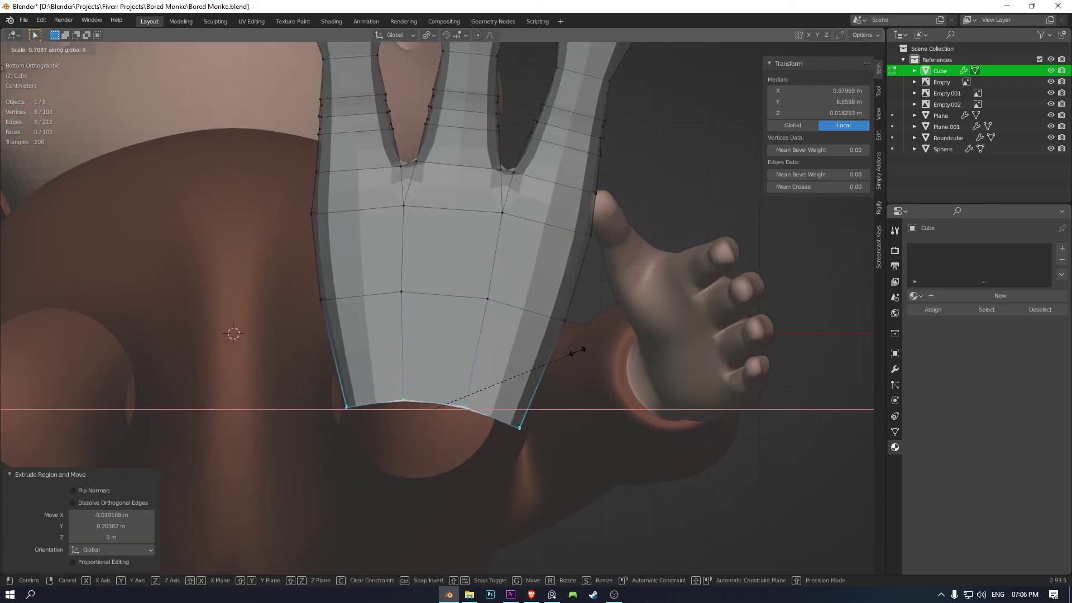
click(580, 350)
key(alt+z)
key(alt+z)
key(g)
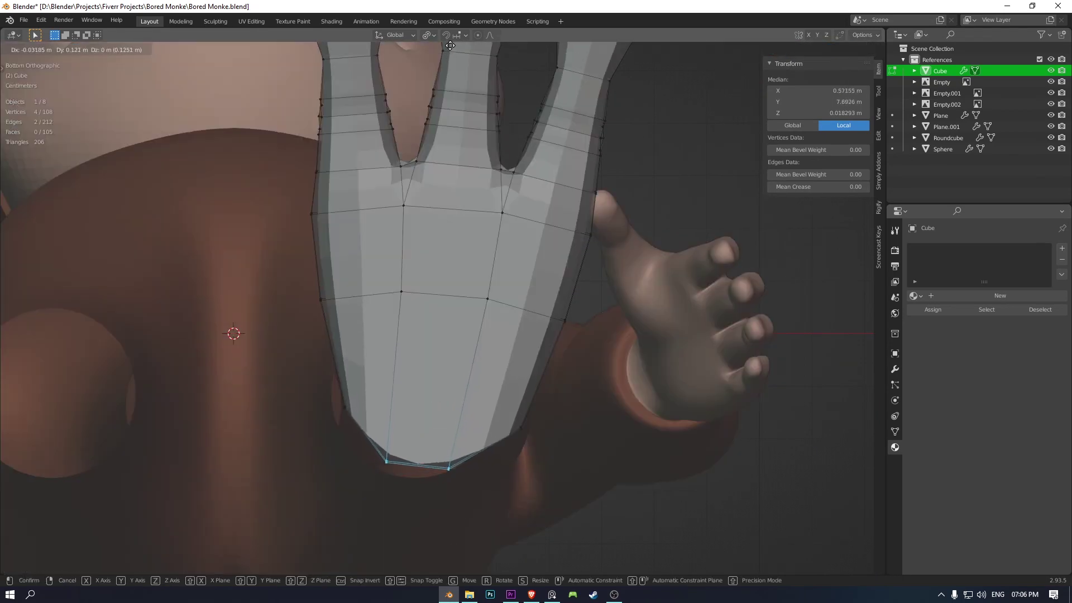
click(451, 44)
Add a loop cut along the foot and select the top faces under the leg.
mouse_move(391, 171)
middle_down()
mouse_move(244, 430)
mouse_move(491, 304)
mouse_move(407, 291)
middle_up()
key(Tab)
key(Tab)
mouse_move(418, 328)
middle_down()
mouse_move(454, 330)
mouse_move(447, 352)
mouse_move(516, 327)
mouse_move(558, 335)
mouse_move(563, 344)
mouse_move(510, 342)
mouse_move(495, 383)
mouse_move(462, 398)
middle_up()
key(ctrl+r)
click(560, 329)
click(560, 331)
key(Tab)
key(Tab)
key(3)
click(493, 391)
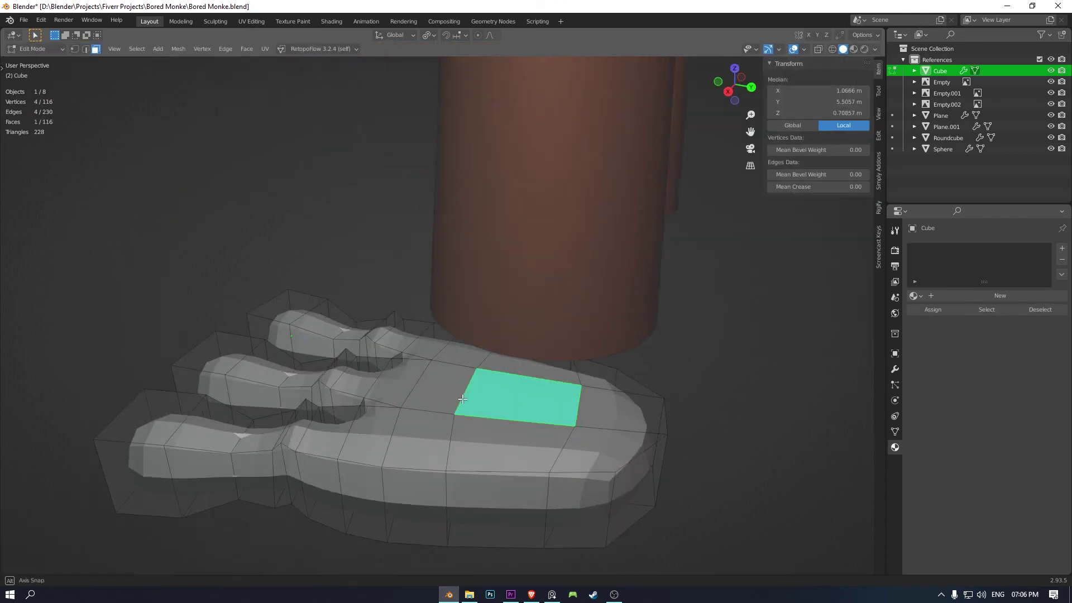
Delete the top faces under the leg to open a hole in the foot.
key(x)
click(574, 417)
mouse_move(573, 417)
middle_down()
mouse_move(547, 391)
mouse_move(519, 424)
mouse_move(547, 375)
mouse_move(424, 315)
mouse_move(552, 385)
middle_up()
key(1)
key(KP_1)
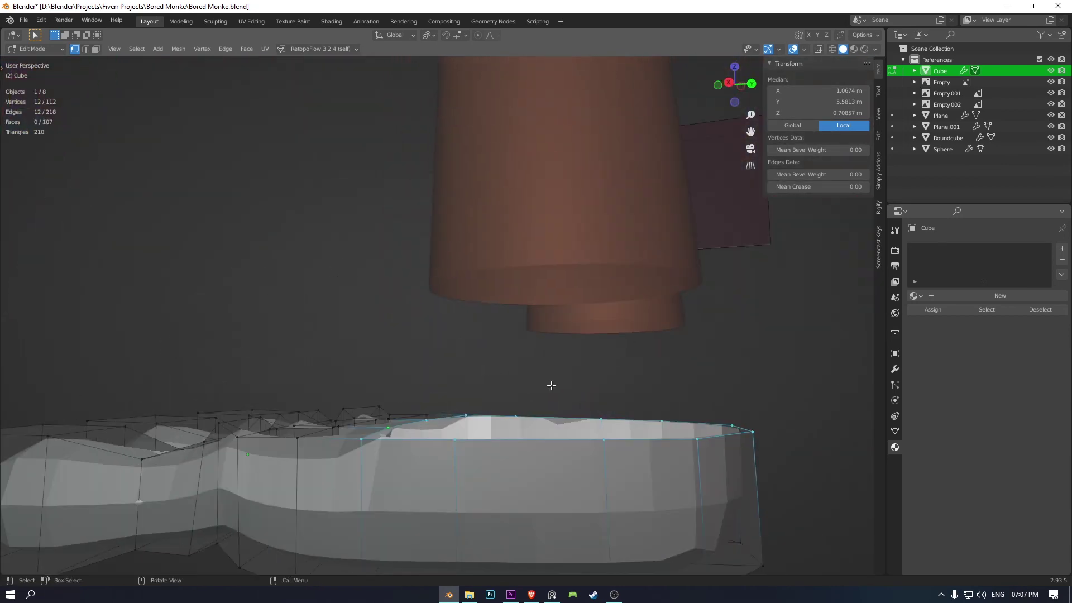
Extrude the opening's rim straight up in Z and make it a circle.
key(e)
key(z)
click(586, 335)
middle_drag(586, 335, 720, 383)
right_click(618, 304)
click(720, 335)
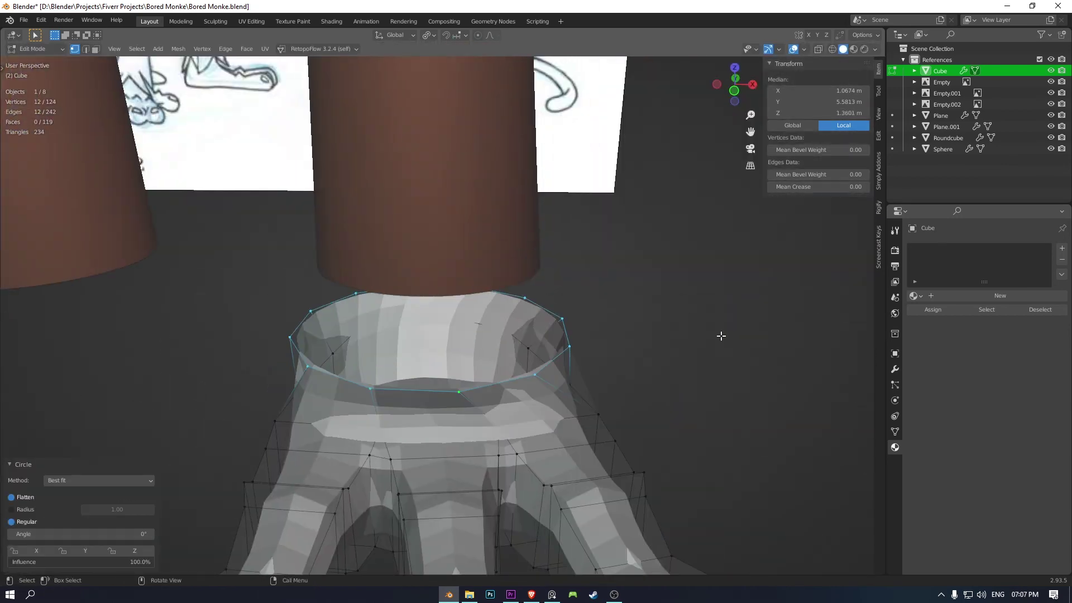
key(Tab)
Select the monkey body along with the foot and join them with Ctrl+J.
middle_drag(721, 336, 667, 324)
key(KP_1)
key(KP_Decimal)
key(g)
right_click(662, 268)
middle_drag(661, 268, 514, 285)
shift+click(538, 269)
key(ctrl+j)
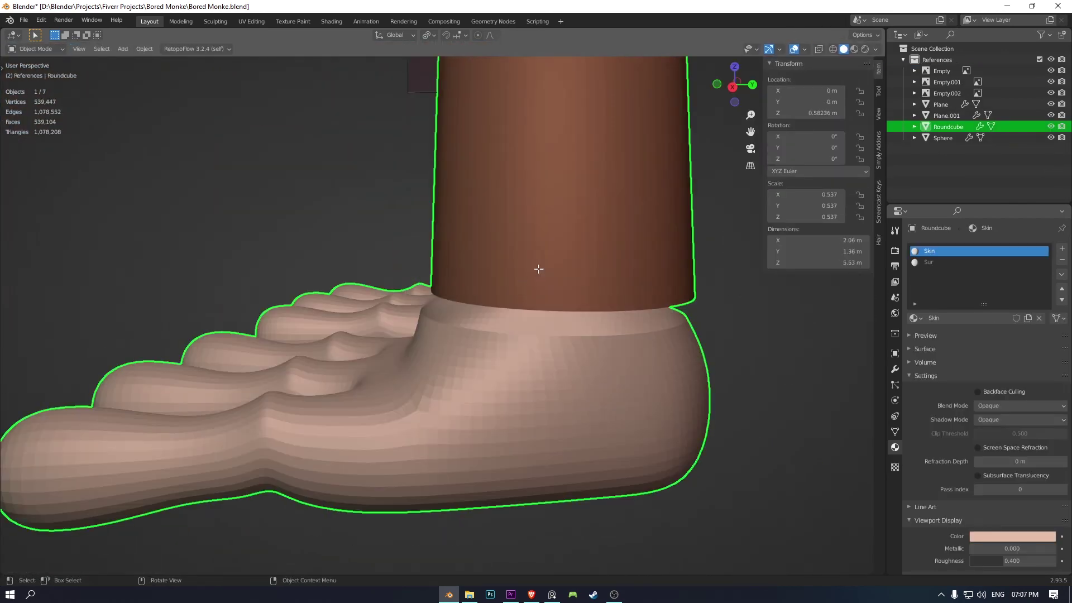
Bridge the leg's bottom loop to the foot's ankle loop.
key(Tab)
alt+click(559, 320)
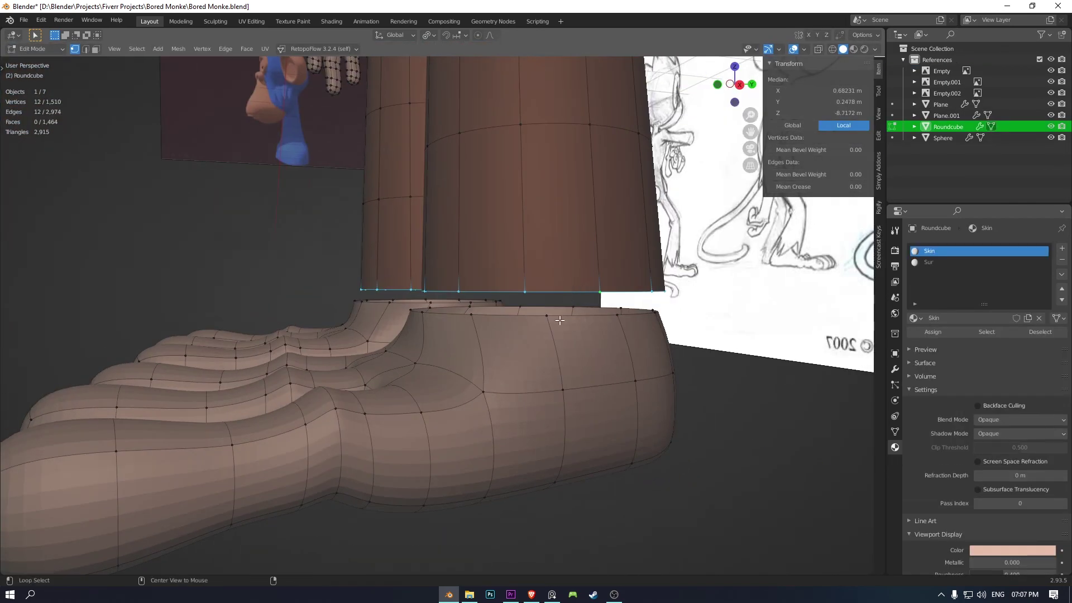
right_click(542, 292)
click(614, 306)
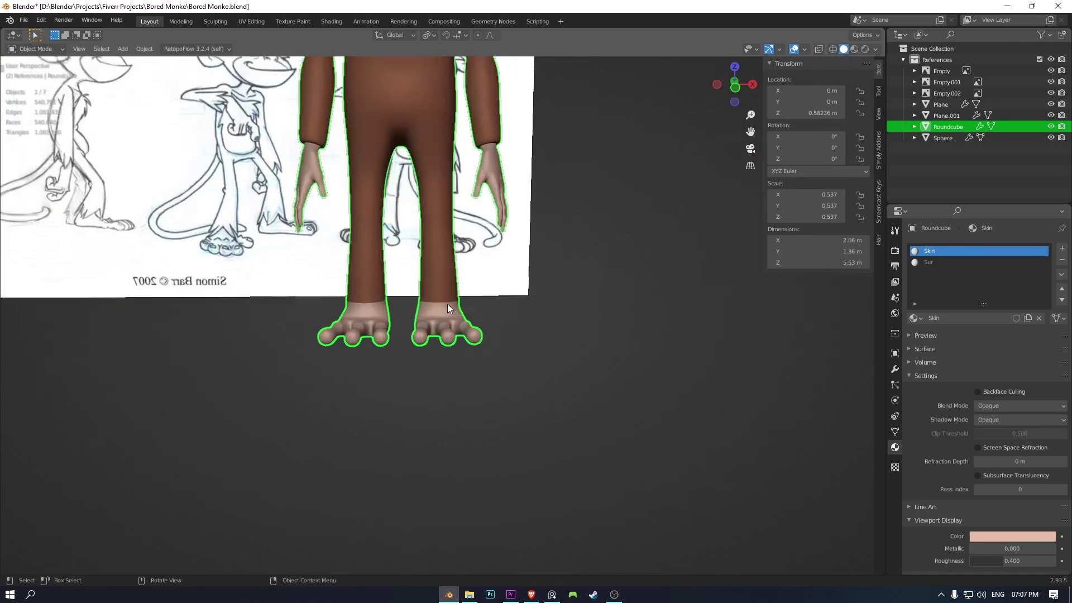
Preview subdivision without smoothing and add an enlarged ankle loop near the leg bottom.
click(894, 370)
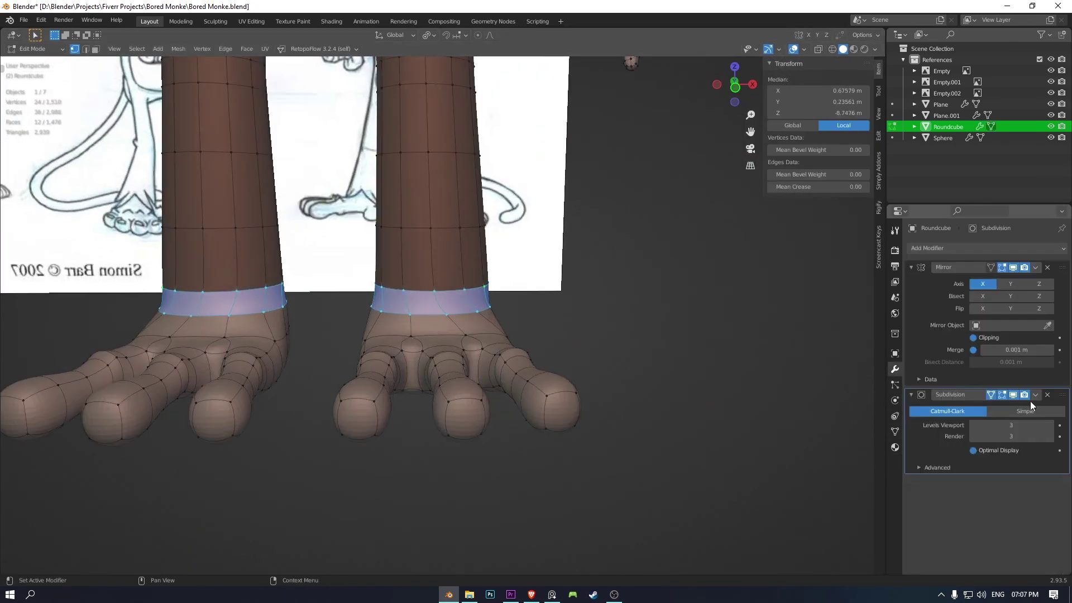
click(1012, 409)
scroll(506, 281, up, 2)
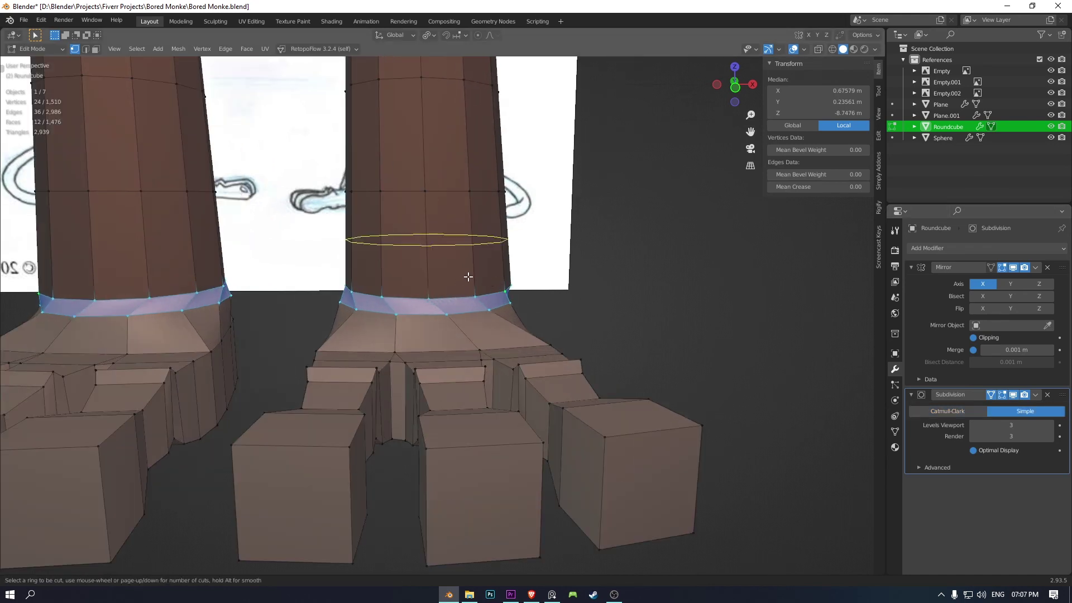
click(468, 295)
key(s)
click(497, 324)
key(g)
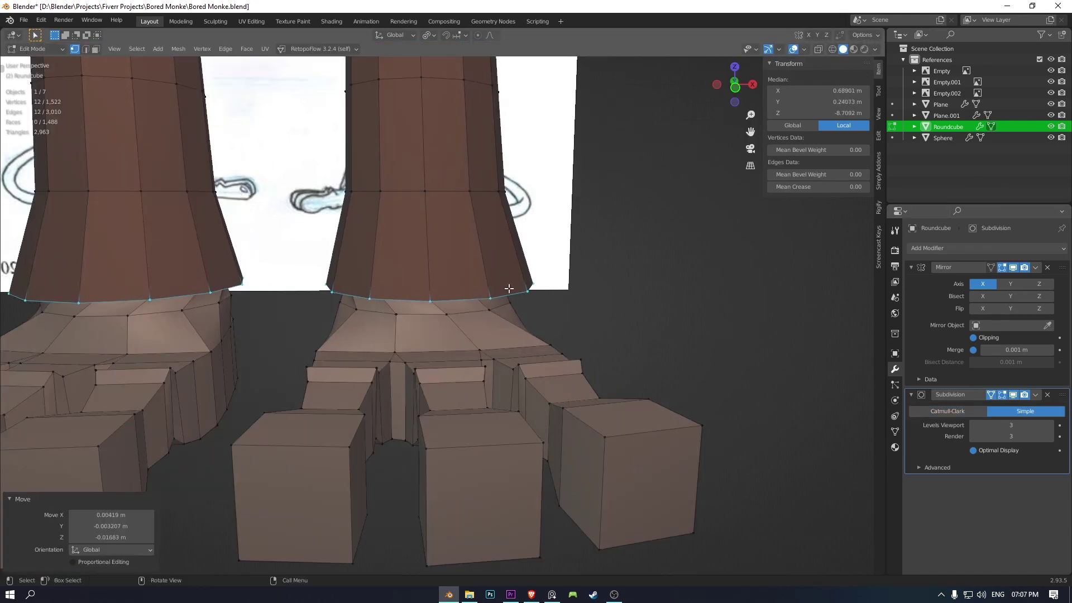
scroll(505, 308, down, 2)
Add a second slightly widened ankle loop and restore Catmull-Clark smoothing.
key(ctrl+r)
click(469, 288)
click(472, 290)
key(s)
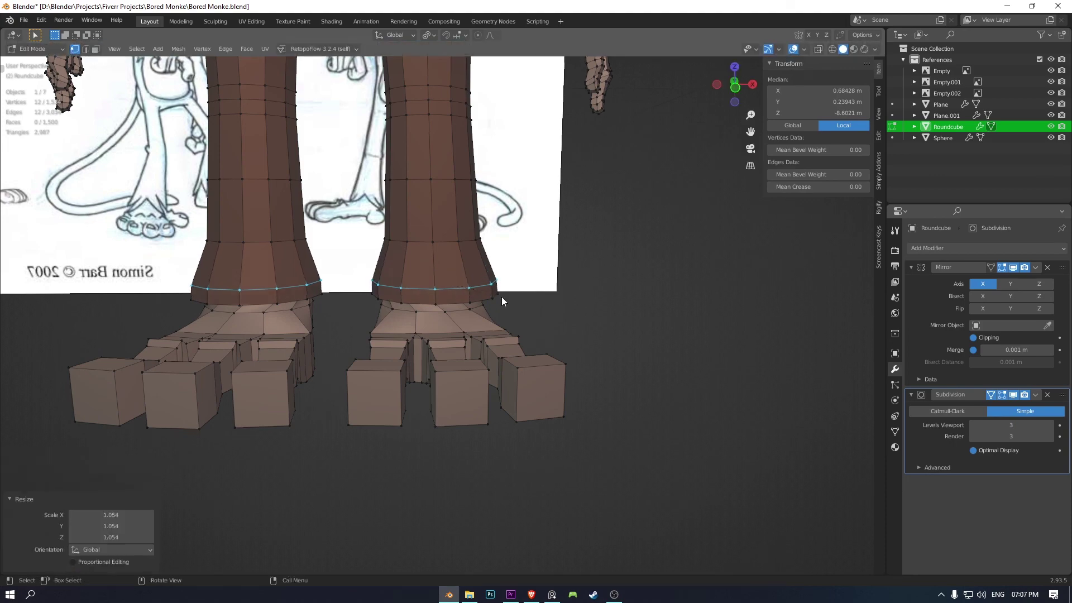
key(Tab)
click(947, 411)
Add a loop cut across the foot after checking the feet from below.
middle_drag(688, 329, 561, 310)
key(KP_1)
scroll(561, 309, down, 5)
mouse_move(667, 298)
middle_down()
mouse_move(814, 311)
mouse_move(647, 286)
mouse_move(558, 235)
mouse_move(522, 298)
middle_up()
key(Tab)
click(580, 346)
key(Tab)
middle_drag(579, 346, 466, 378)
scroll(467, 380, down, 3)
scroll(479, 387, down, 2)
Review the monkey from a low angle and save the file.
click(612, 280)
mouse_move(612, 280)
middle_down()
mouse_move(482, 268)
mouse_move(530, 283)
mouse_move(566, 259)
mouse_move(514, 277)
mouse_move(637, 400)
mouse_move(534, 339)
mouse_move(494, 290)
middle_up()
scroll(566, 259, down, 3)
scroll(636, 400, down, 3)
key(ctrl+s)
scroll(494, 290, up, 2)
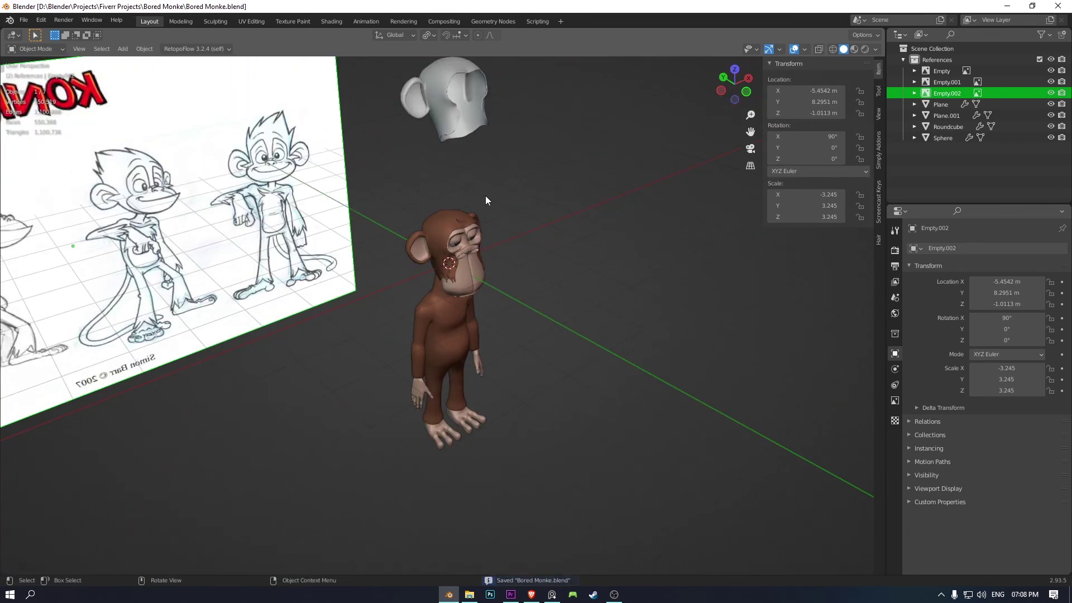
Delete the floating grey helmet Plane.001 and orbit to review the finished monkey.
click(485, 127)
scroll(488, 129, up, 2)
key(KP_1)
key(Delete)
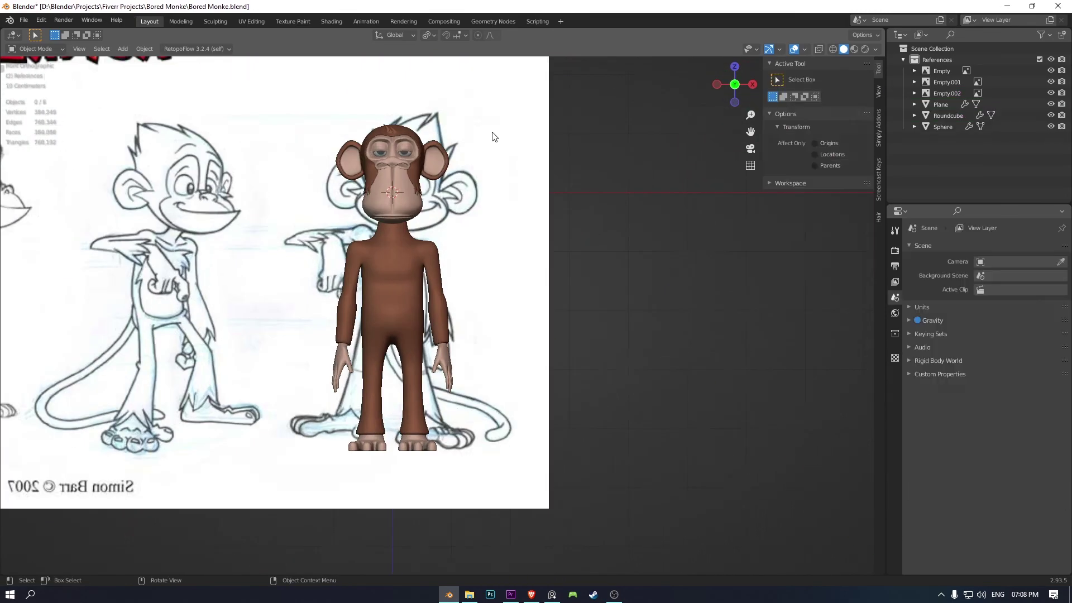
scroll(564, 220, up, 3)
mouse_move(564, 219)
middle_down()
mouse_move(520, 222)
mouse_move(625, 218)
middle_up()
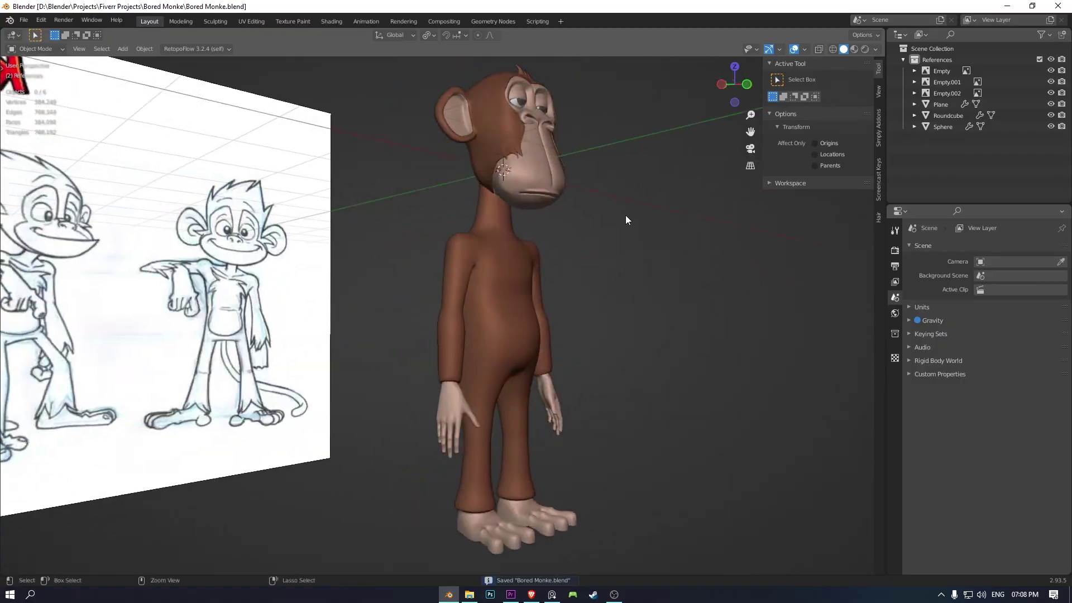